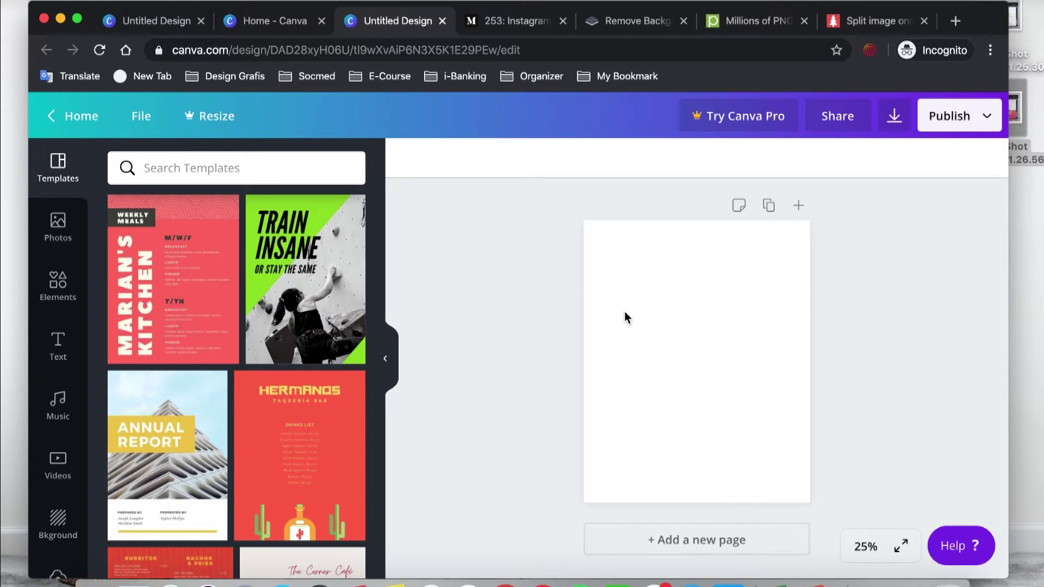
- Add a square shape to the blank portrait page and stretch it to cover the whole page
click(55, 299)
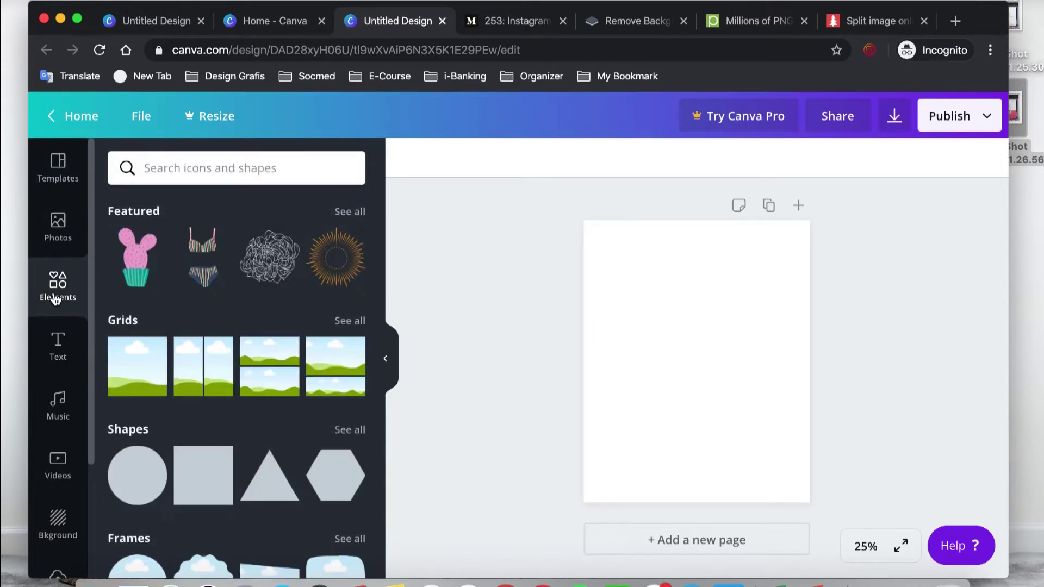
scroll(198, 321, down, 3)
scroll(200, 322, down, 3)
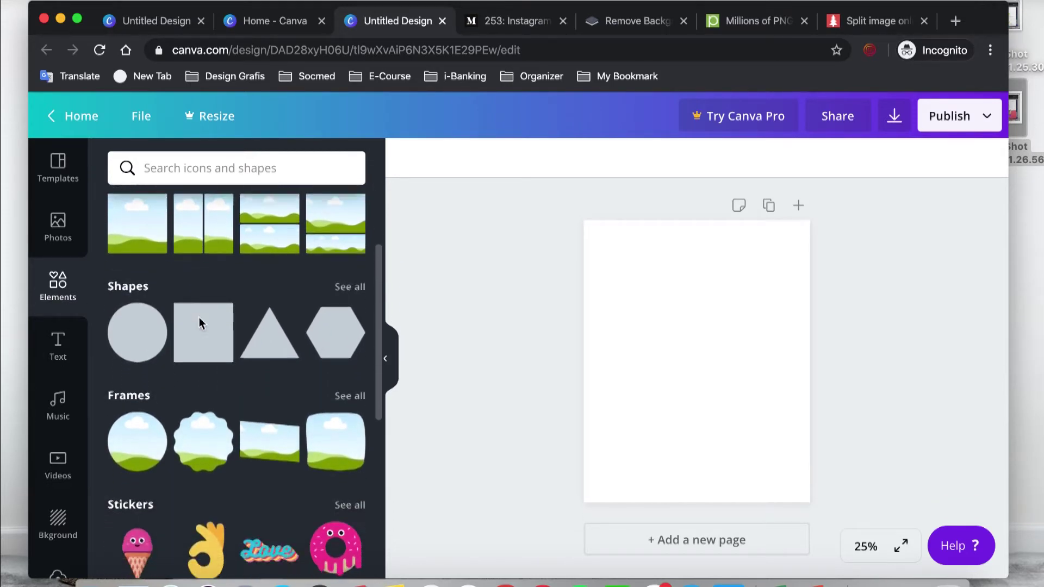
click(200, 322)
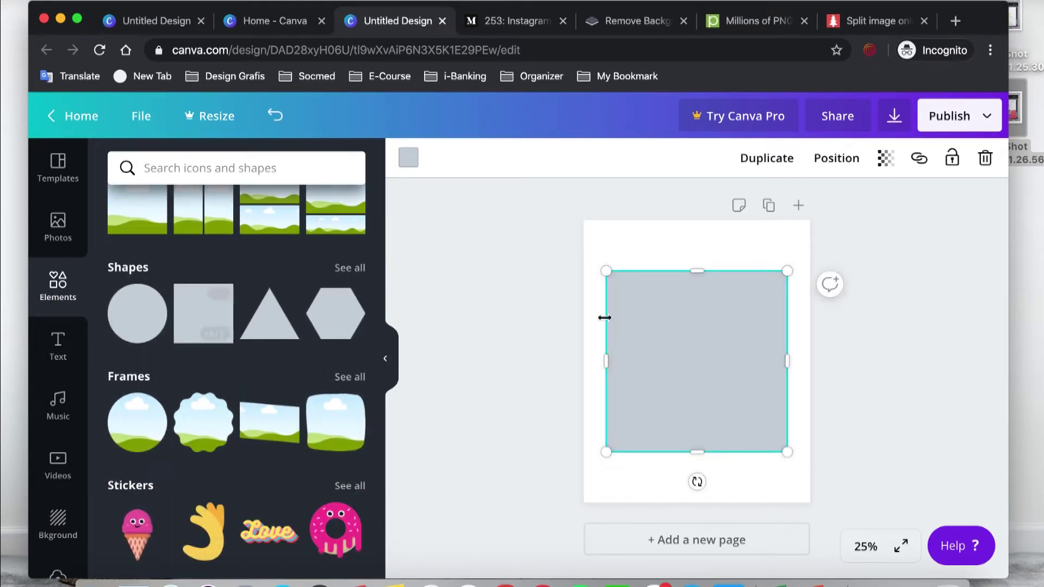
drag(657, 309, 631, 262)
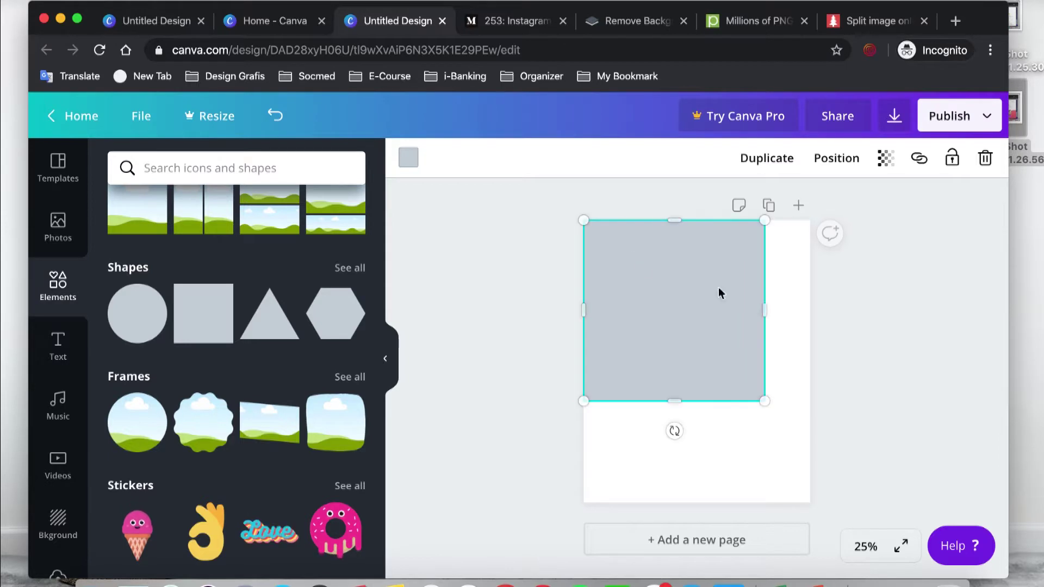
drag(764, 305, 810, 305)
drag(708, 389, 687, 503)
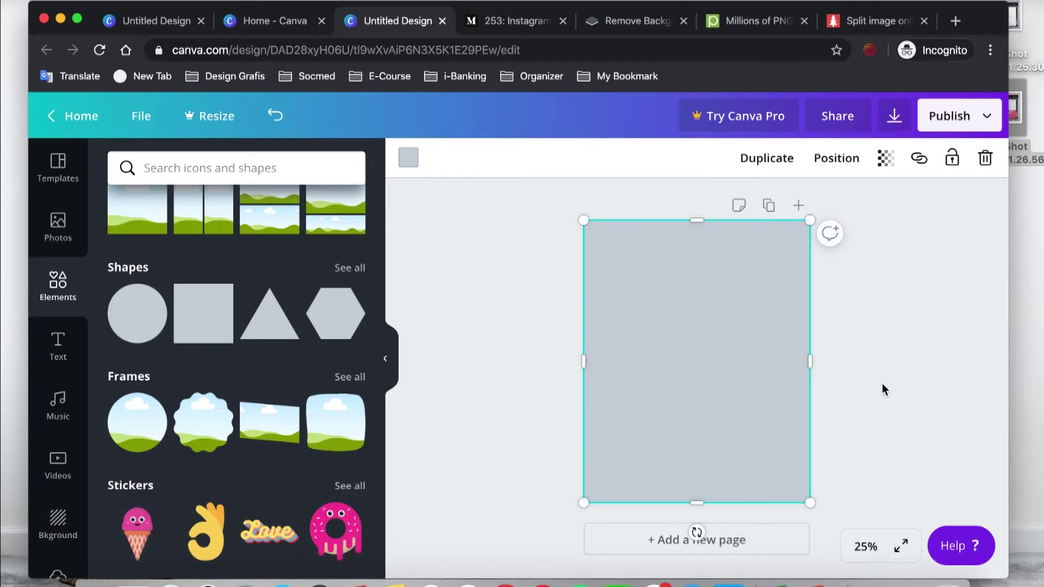
- Copy the page-sized rectangle and paste it into the wide carousel design, allowing the site clipboard access
right_click(753, 364)
click(814, 350)
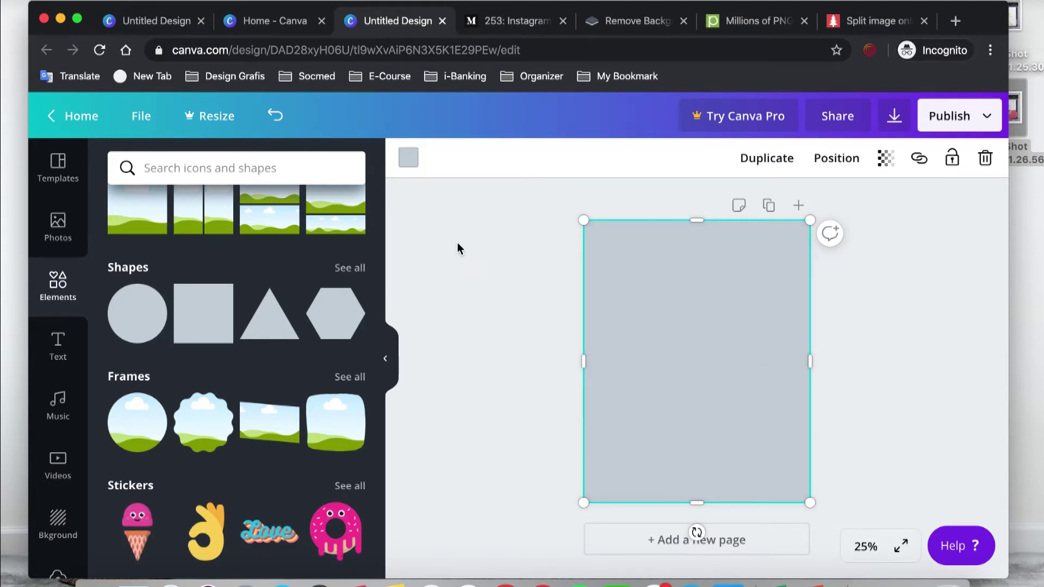
click(183, 27)
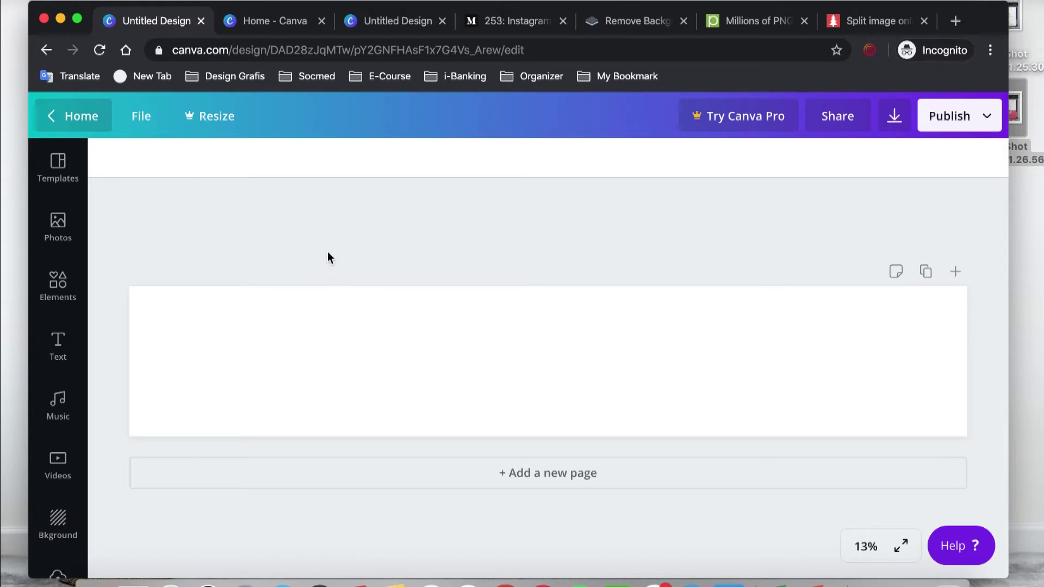
right_click(317, 336)
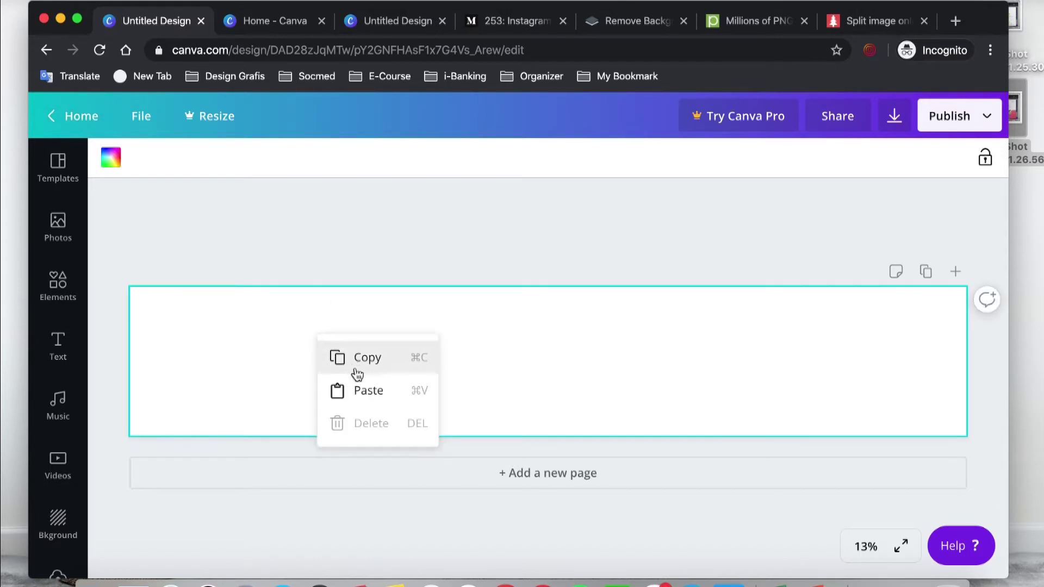
click(360, 392)
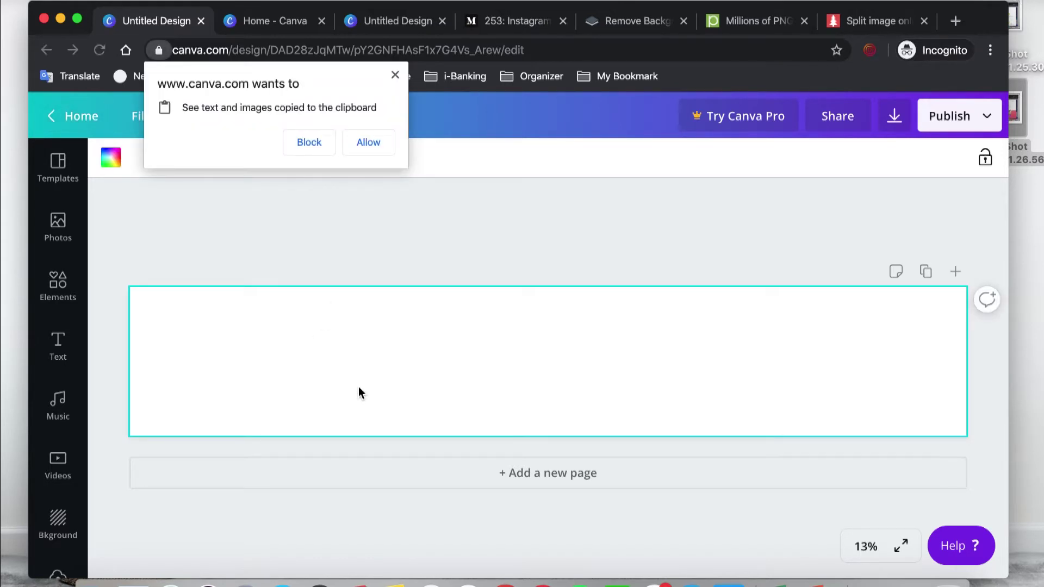
click(368, 142)
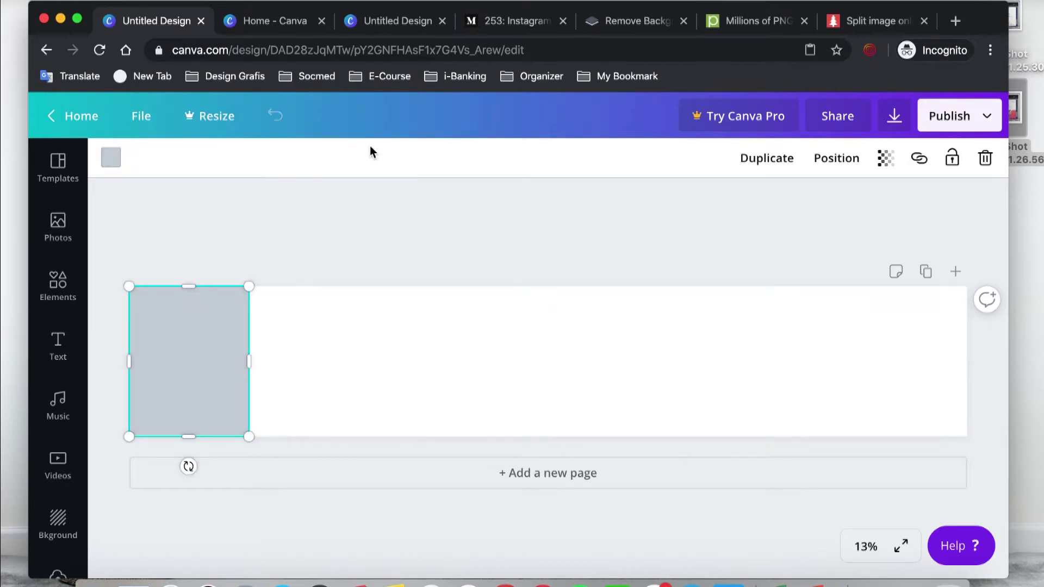
click(334, 202)
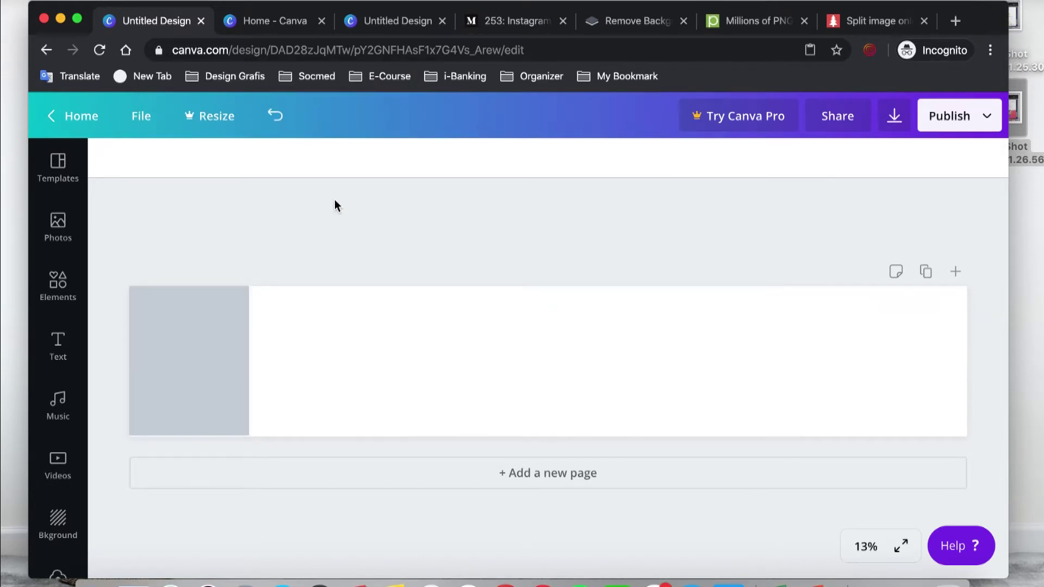
- Duplicate the grey rectangle and place the copy flush against the original's right edge
click(199, 326)
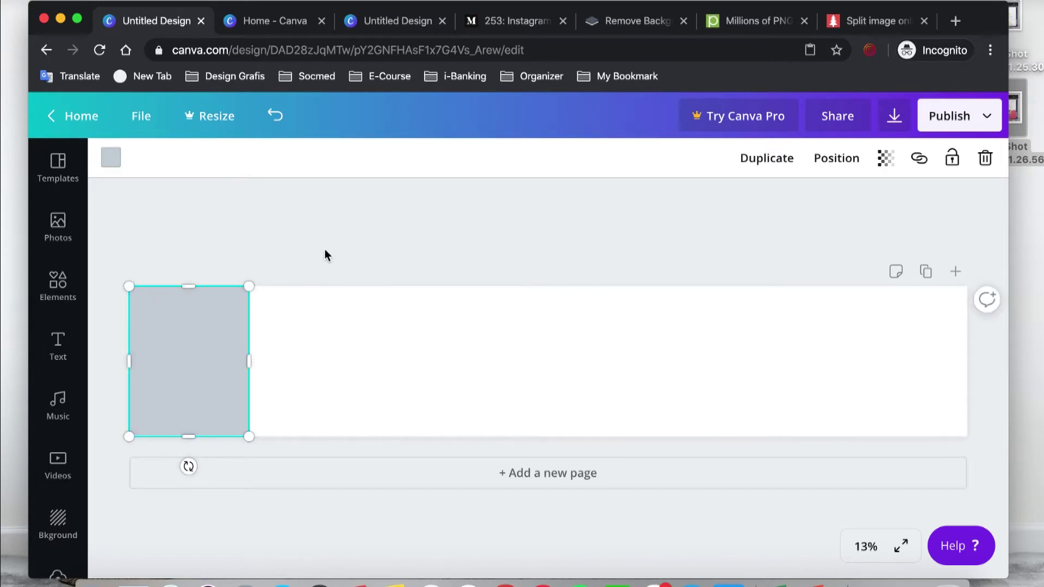
click(324, 251)
click(213, 326)
click(781, 159)
drag(200, 353, 320, 347)
- Duplicate the two adjacent rectangles together and snap the copied pair directly after them
shift+click(179, 359)
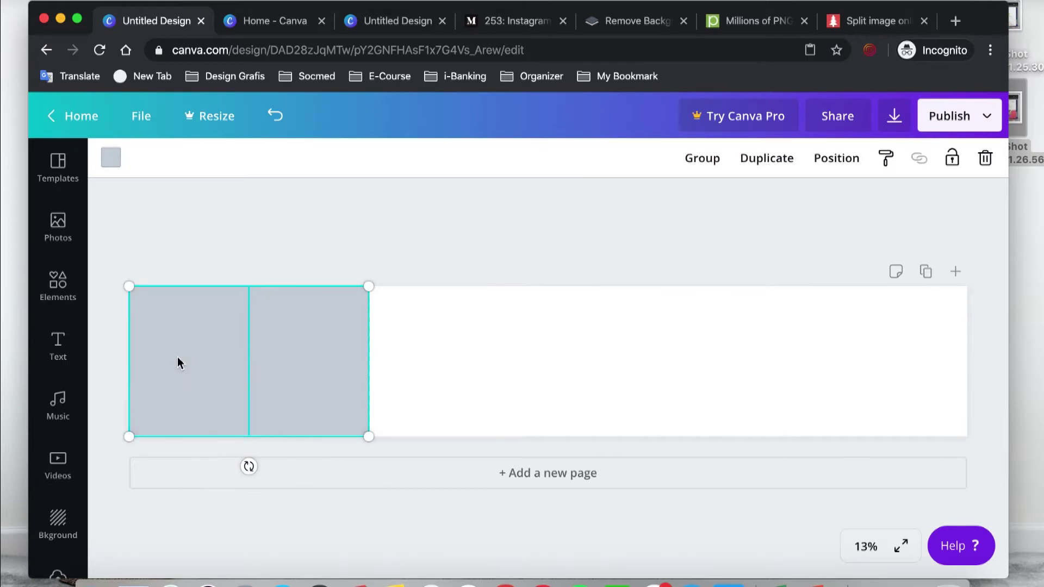
click(767, 160)
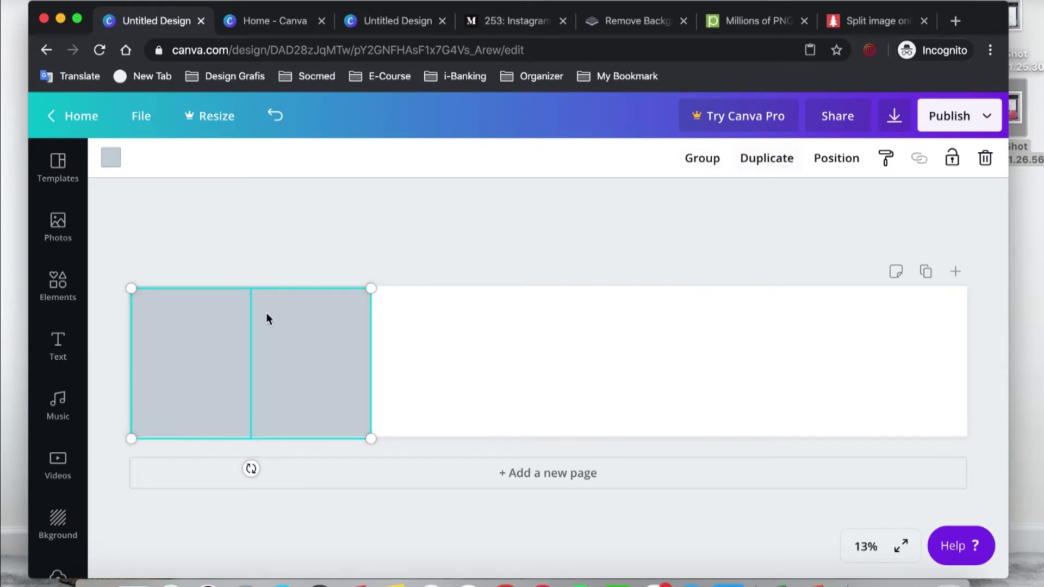
drag(216, 333, 433, 329)
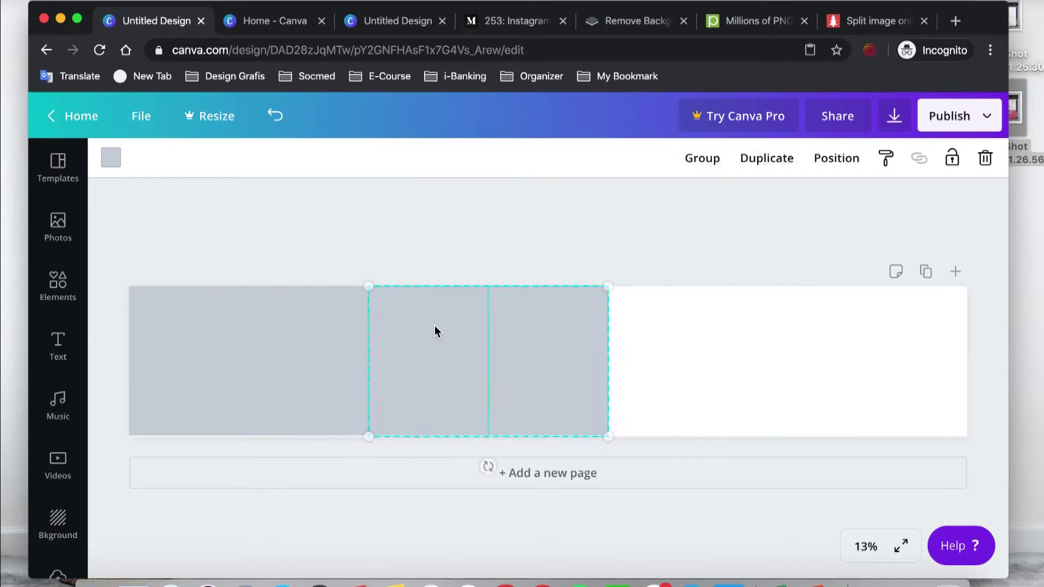
click(678, 245)
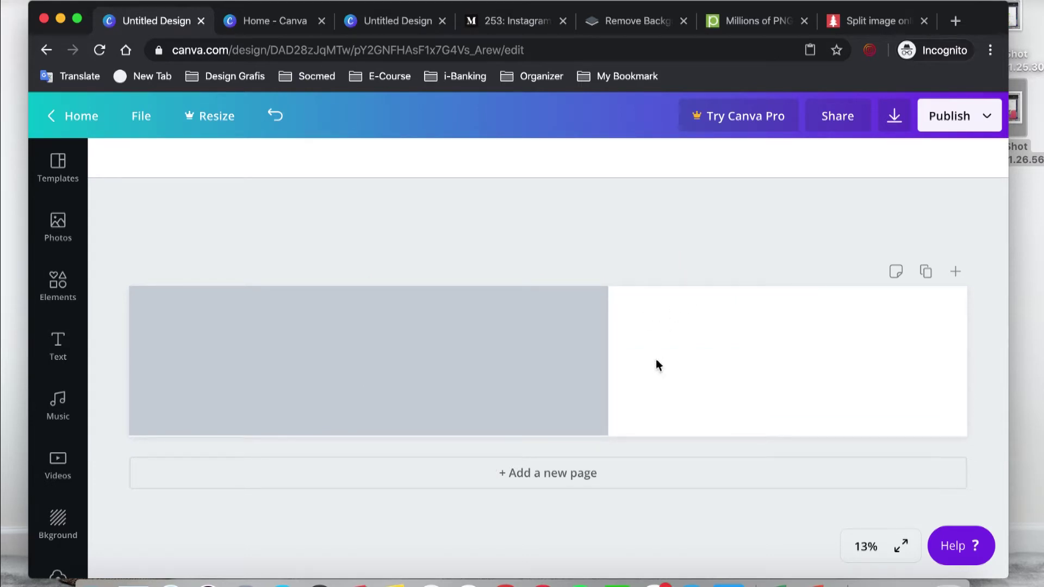
- Duplicate the last three rectangles together and place the copies over the remaining white area of the canvas
click(529, 345)
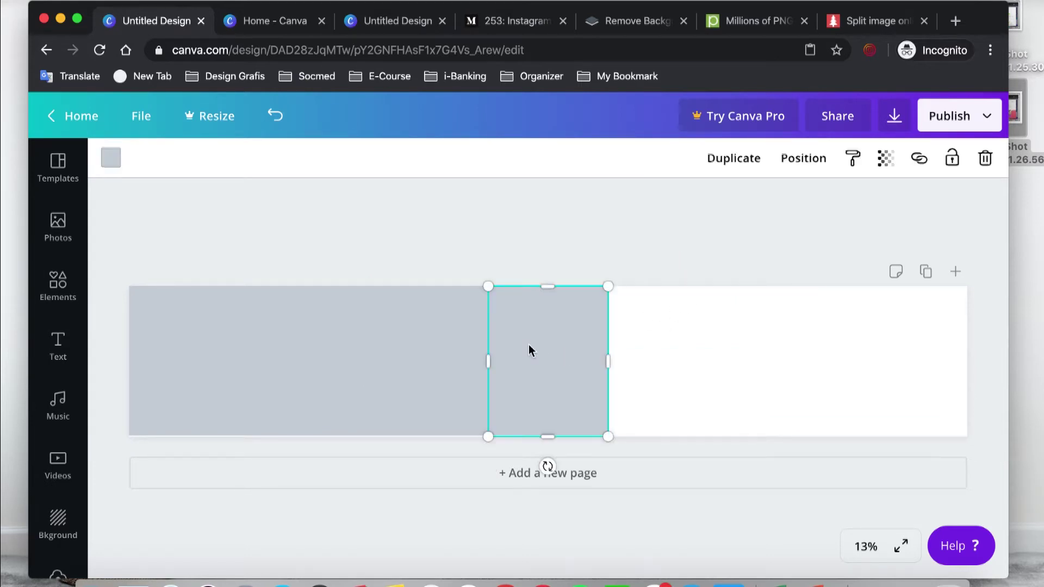
shift+click(435, 340)
shift+click(338, 337)
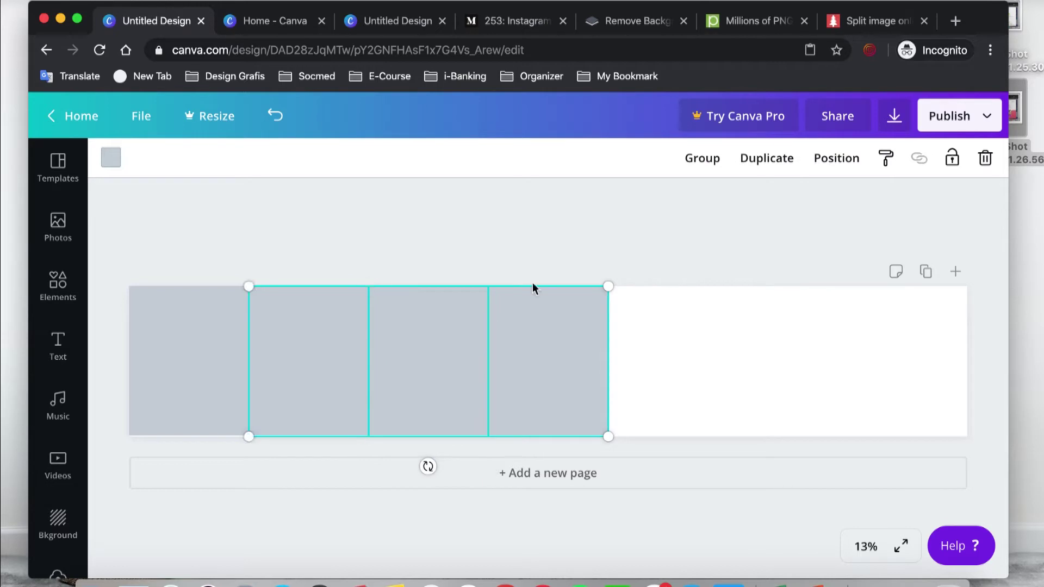
click(764, 172)
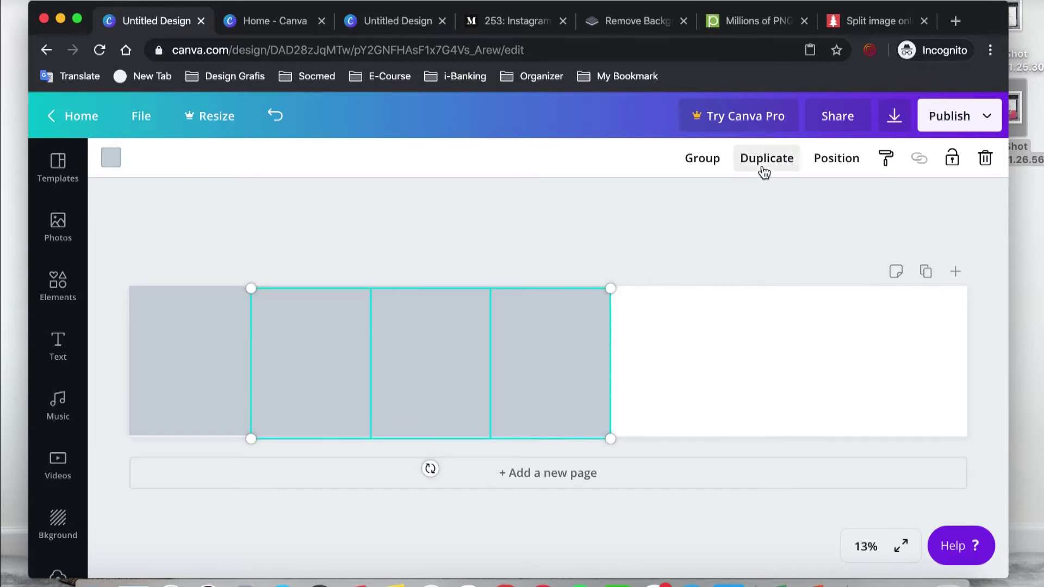
drag(315, 344, 673, 344)
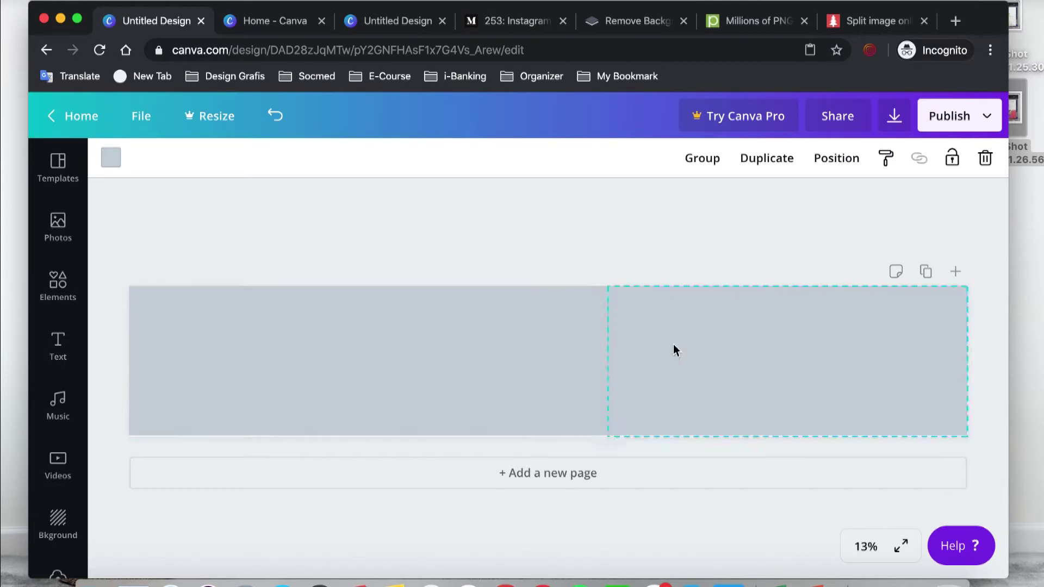
click(545, 249)
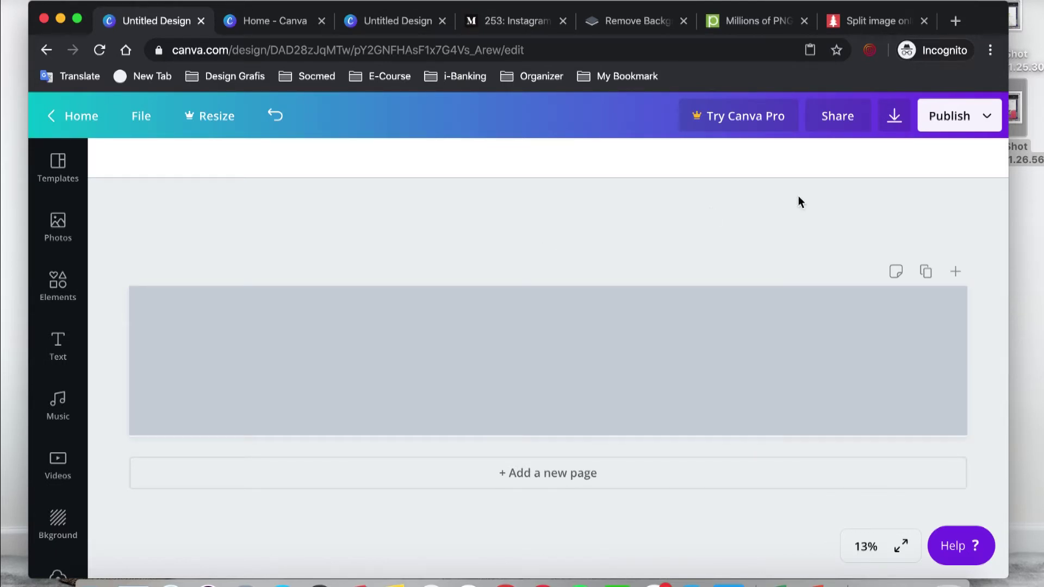
- Delete the second, fourth and sixth rectangles to leave alternating grey and white slide sections
click(811, 358)
shift+click(546, 348)
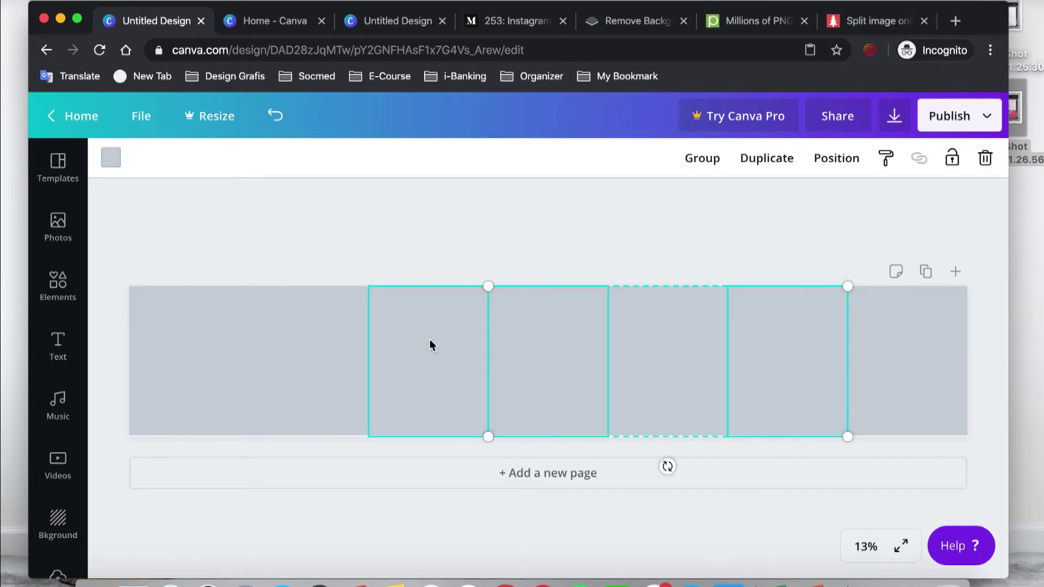
shift+click(321, 343)
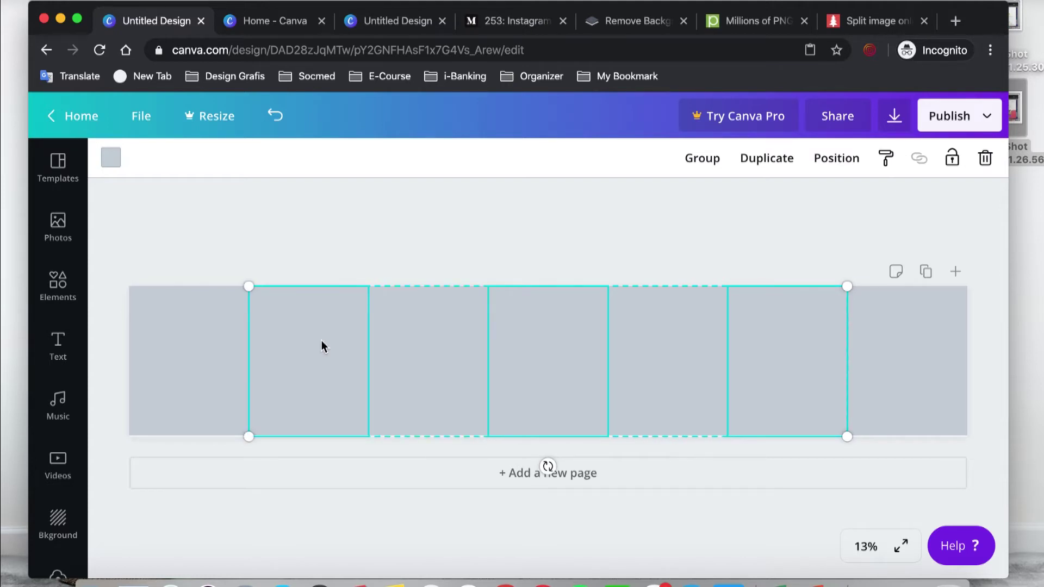
key(Delete)
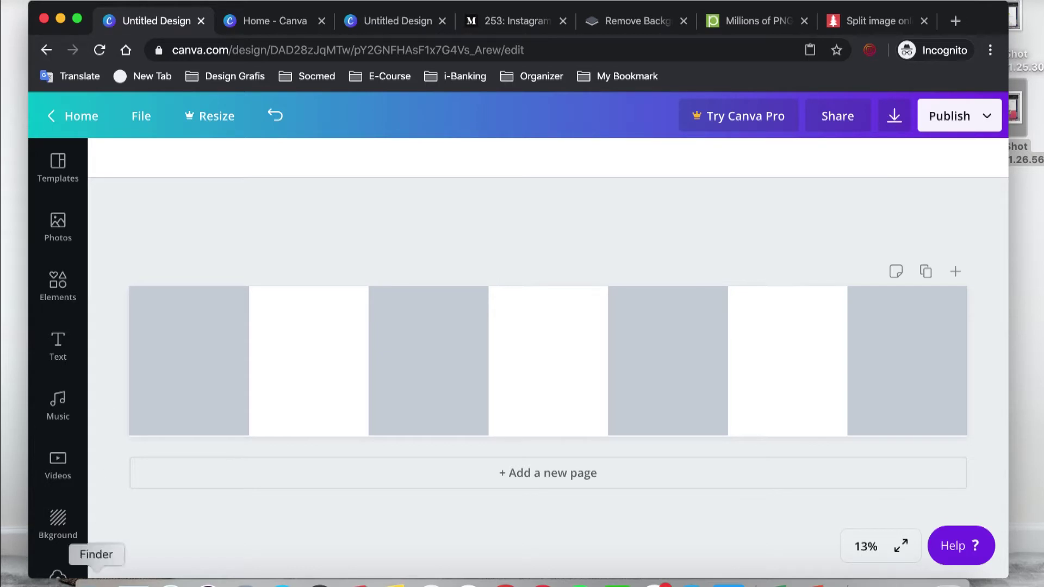
- Switch to Finder and open the Asset Feeds Corona folder in Downloads
click(96, 580)
click(207, 122)
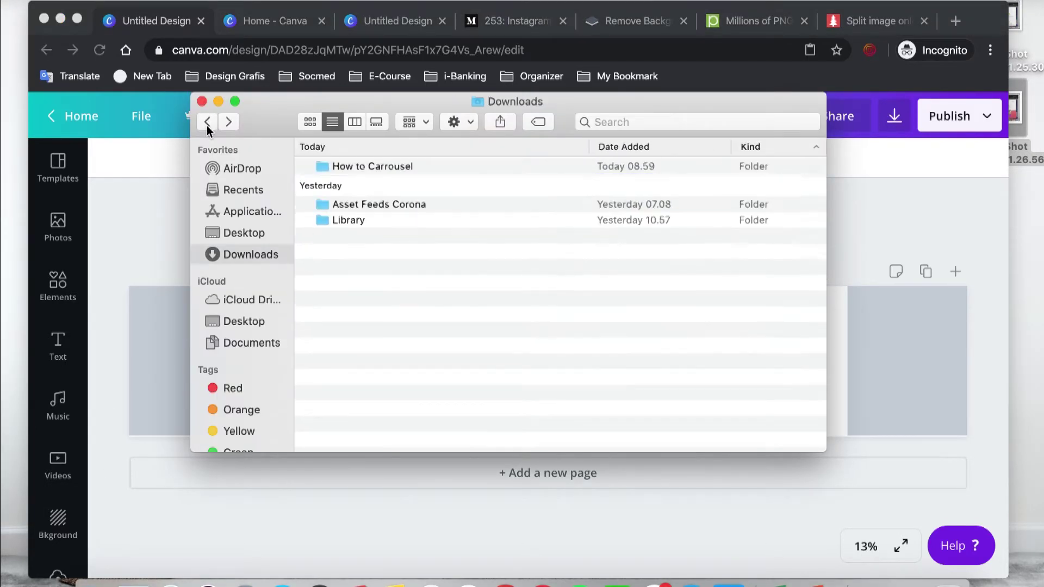
double_click(363, 205)
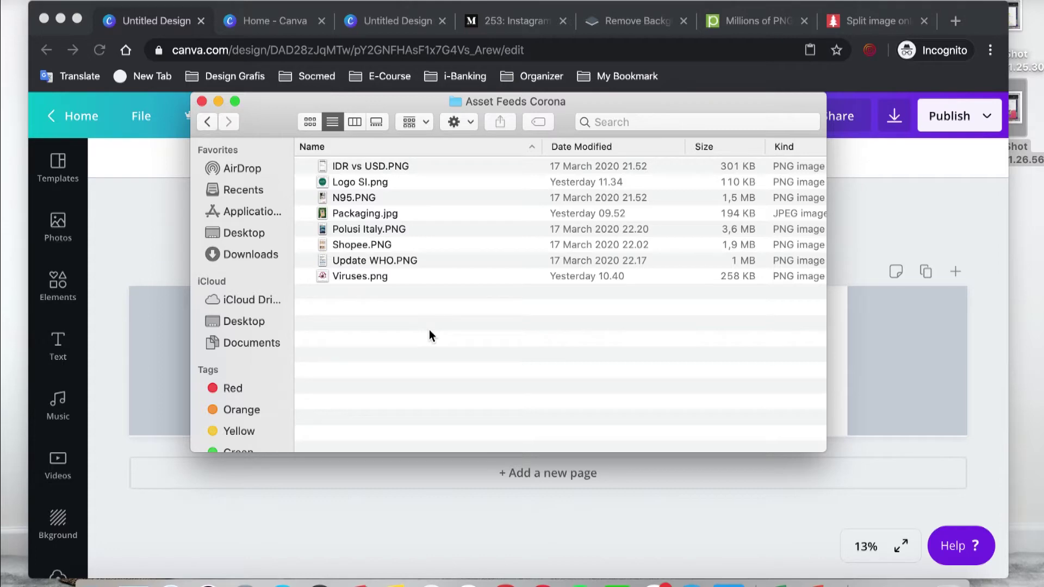
- Preview the images in the Asset Feeds Corona folder one after another, from IDR vs USD.PNG to Viruses.png
click(366, 167)
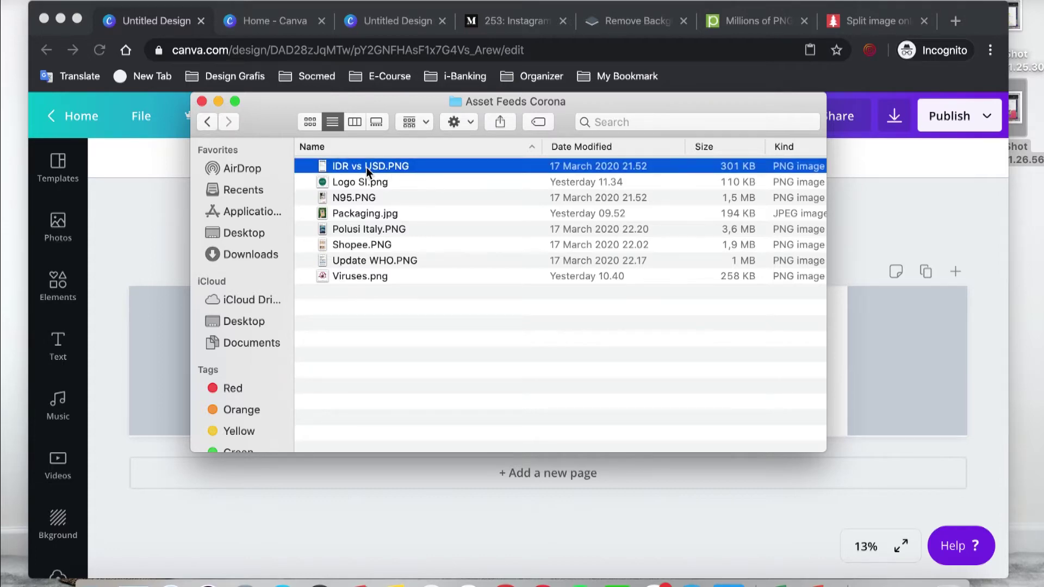
key(space)
key(Down)
key(Down)
key(Down)
key(Down)
key(Down)
key(Down)
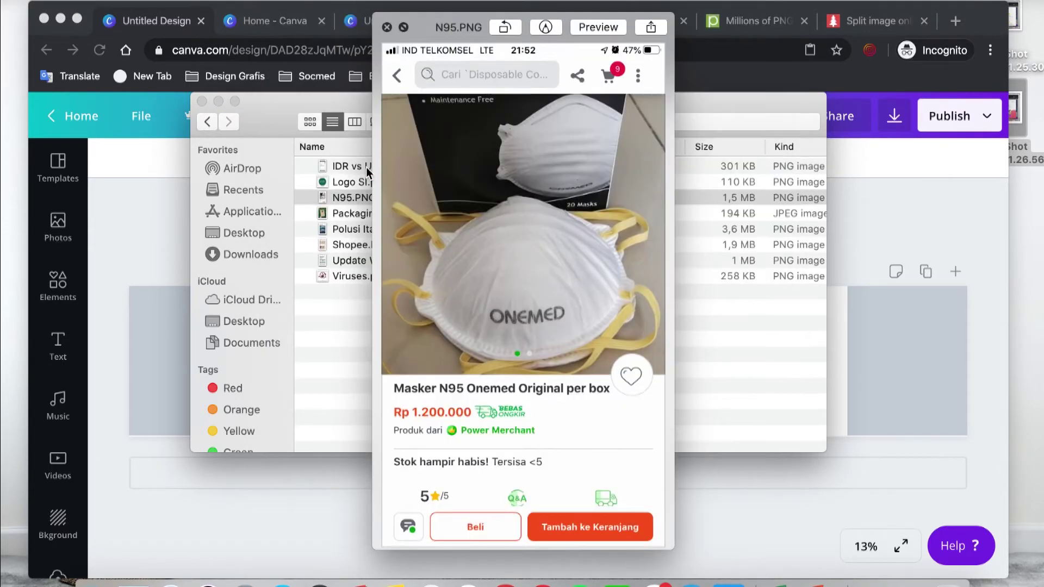
key(Down)
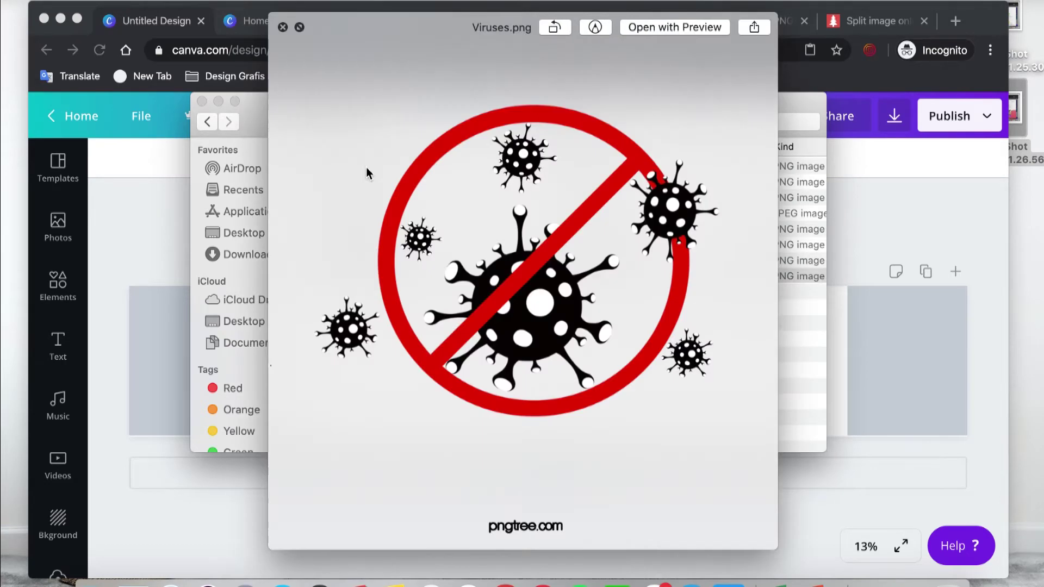
click(283, 27)
- Upload all the images from the Asset Feeds Corona folder to the Canva design's uploads and collapse the side panel
click(367, 329)
key(super+a)
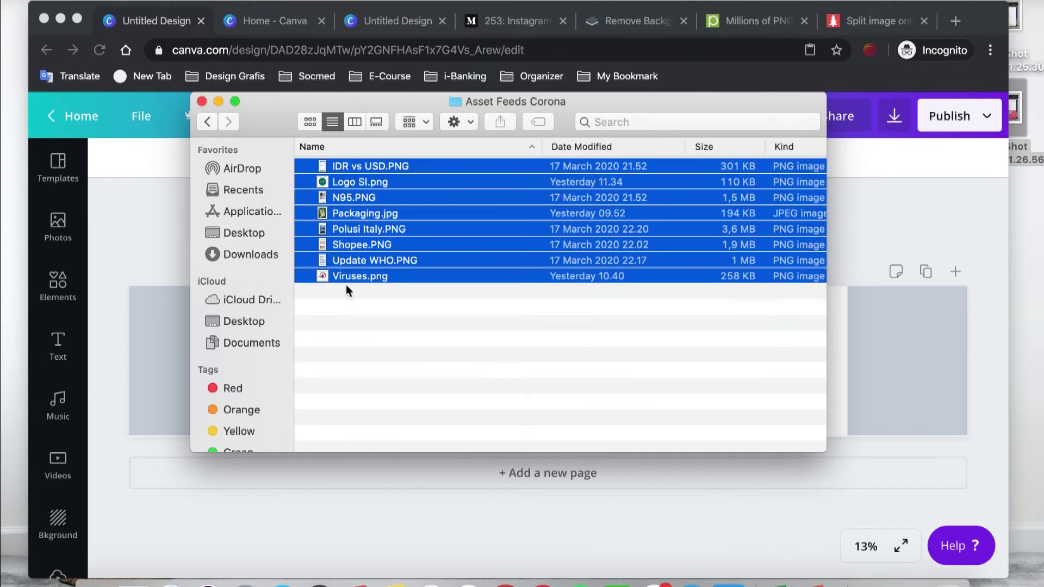
drag(343, 271, 120, 348)
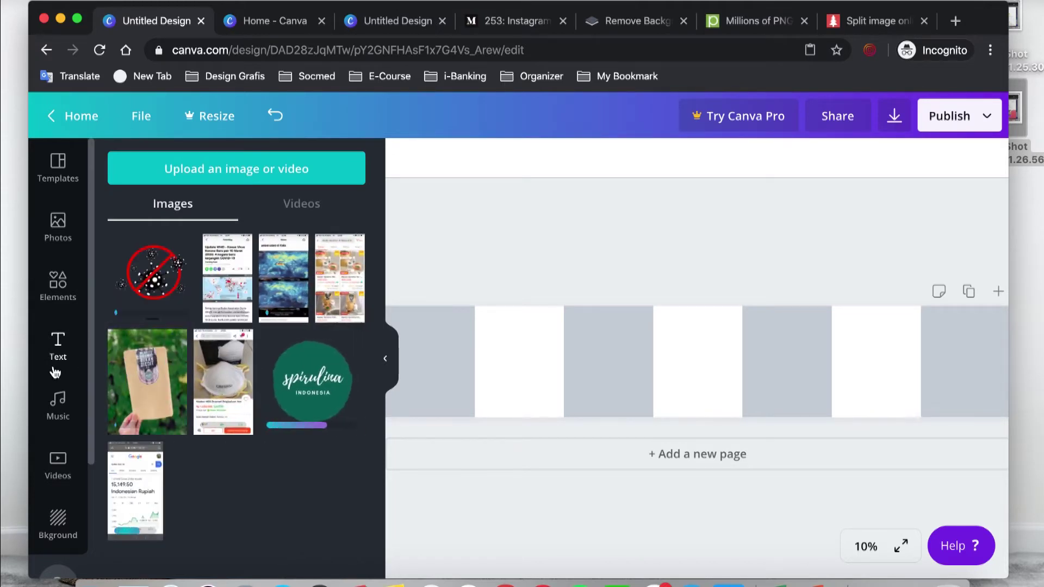
scroll(54, 435, down, 3)
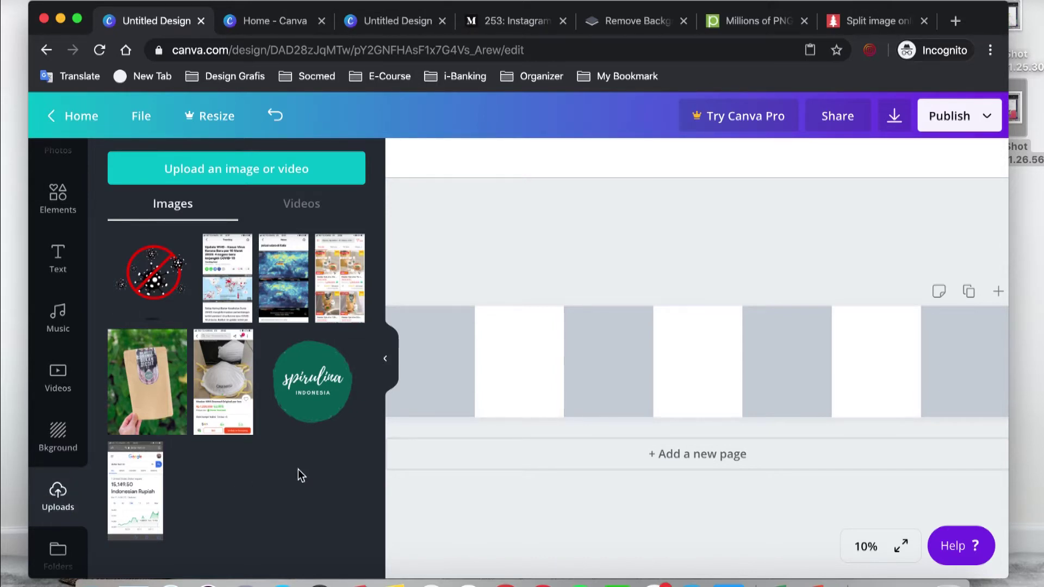
click(386, 356)
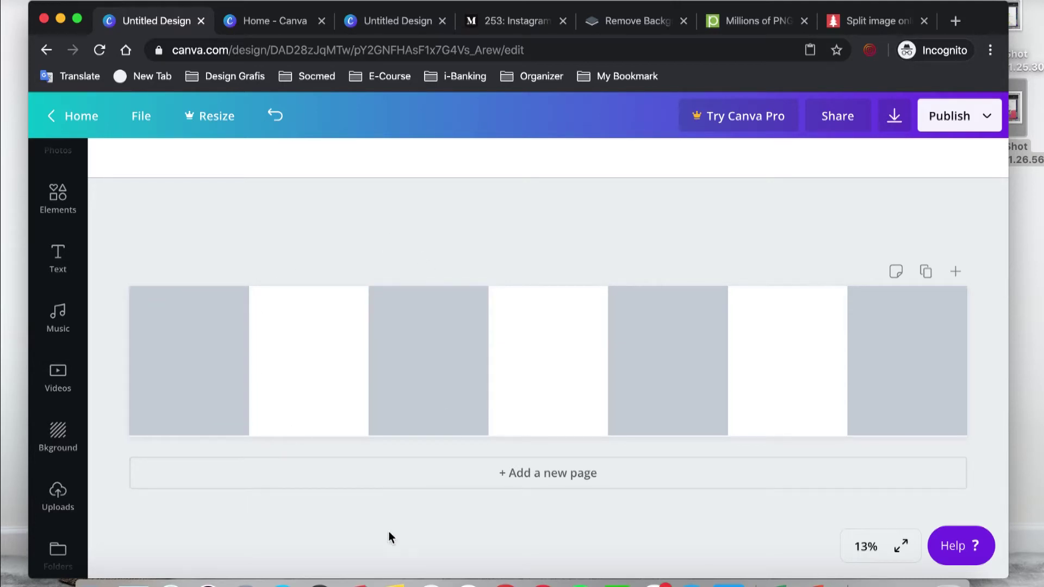
- Switch to Notes, copy the headline "INFO TADI MALAM: “5 Fakta Penting Seputar Update Corona!”" from the Bikin Carrousel IG. note, and return to the Canva design
click(394, 584)
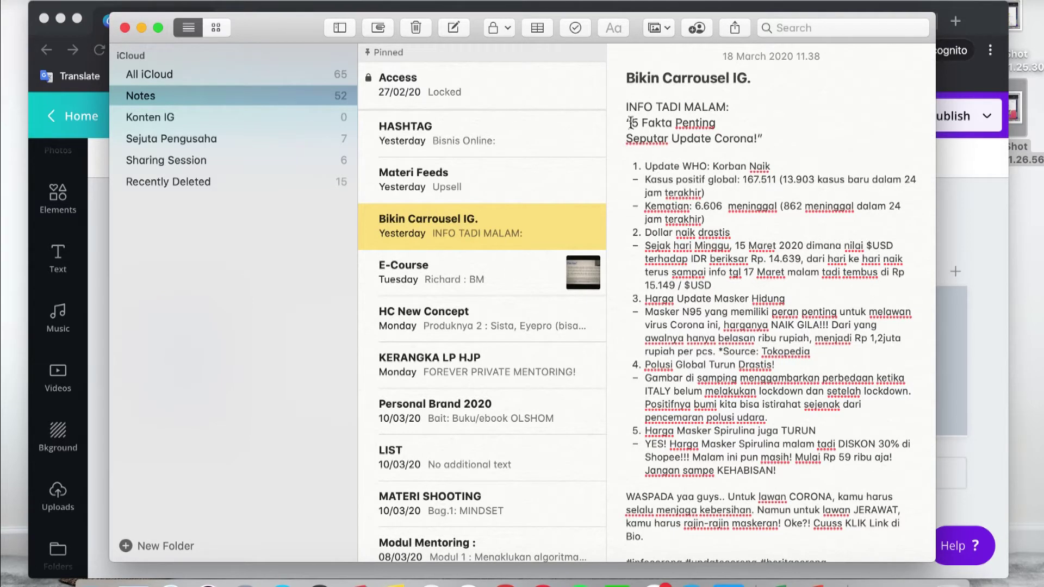
drag(628, 78, 754, 79)
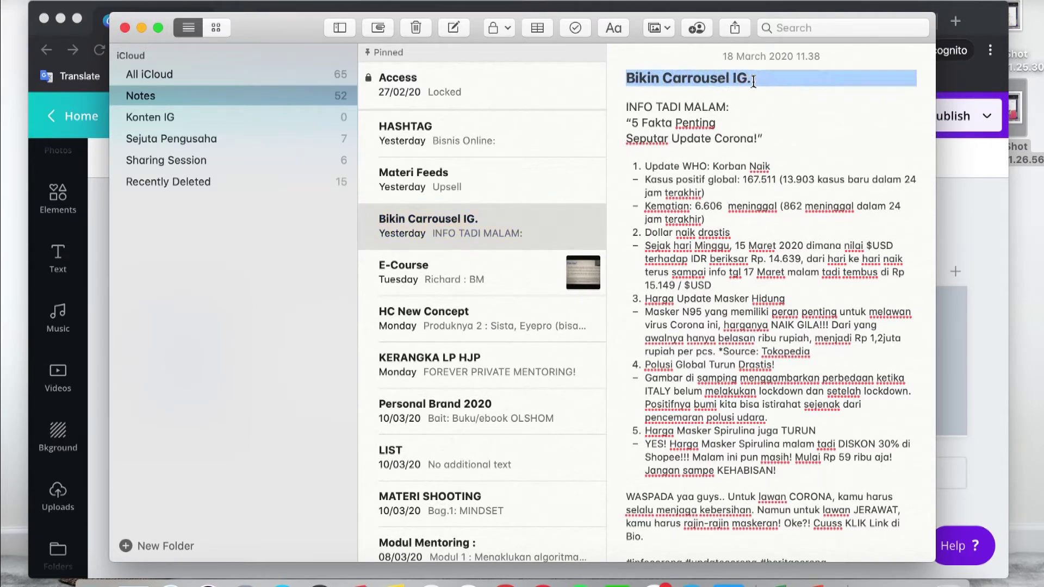
click(789, 144)
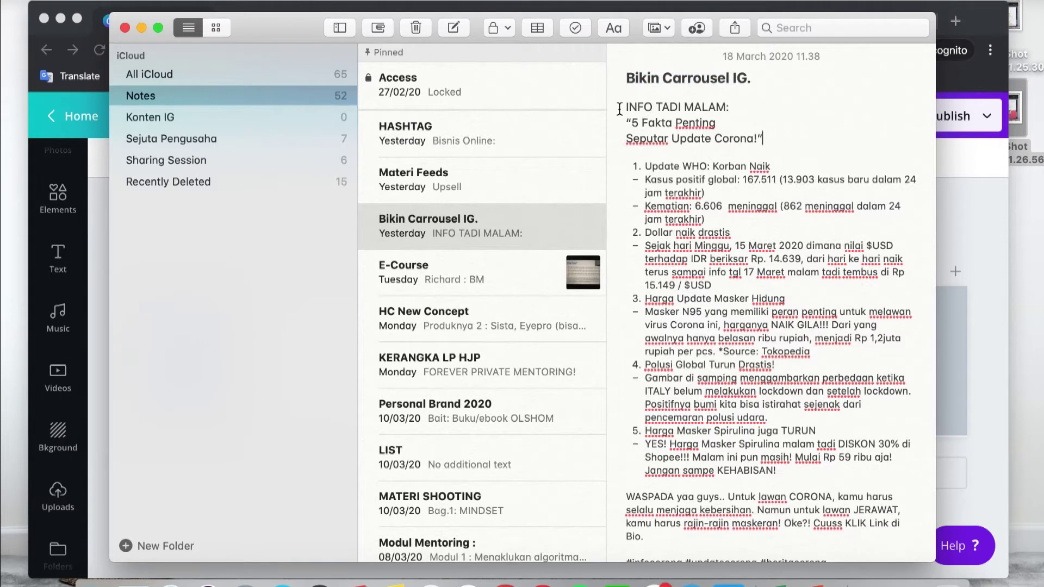
drag(620, 108, 765, 137)
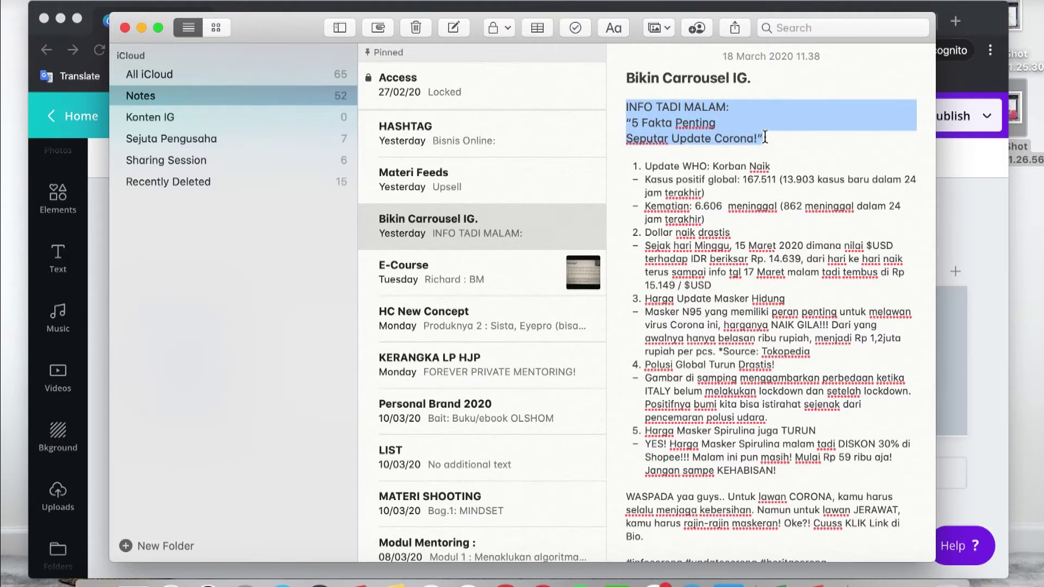
click(982, 37)
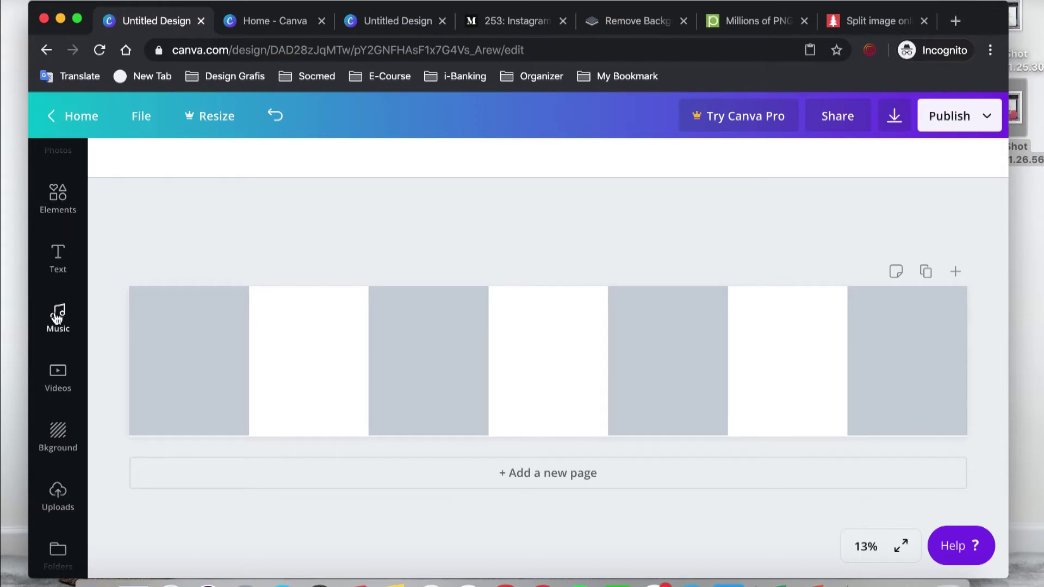
- Add the "cold, smooth & tasty." font combination to the design
scroll(57, 430, up, 2)
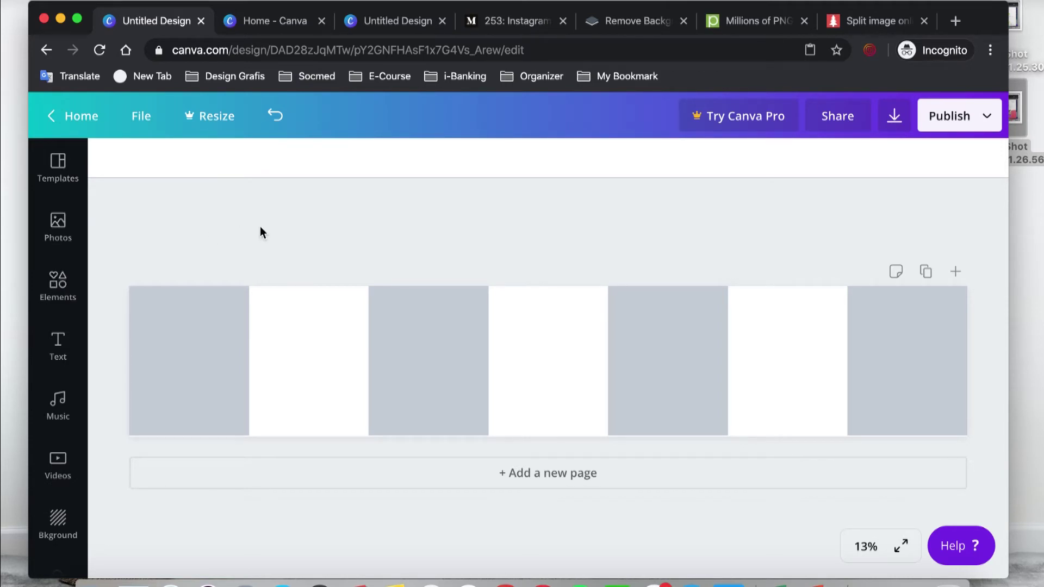
click(58, 348)
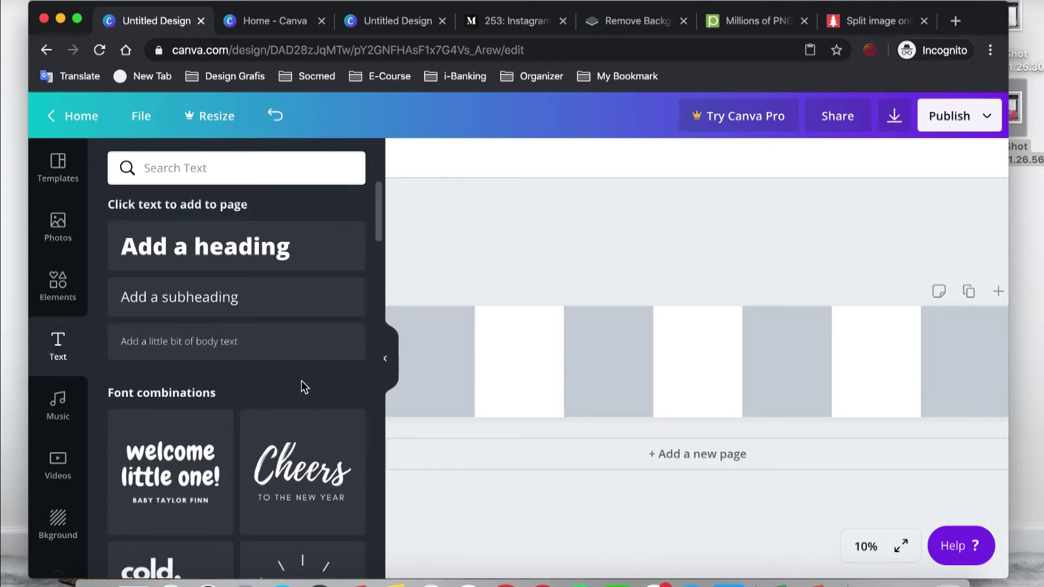
scroll(301, 380, down, 3)
scroll(303, 387, down, 2)
scroll(302, 387, down, 2)
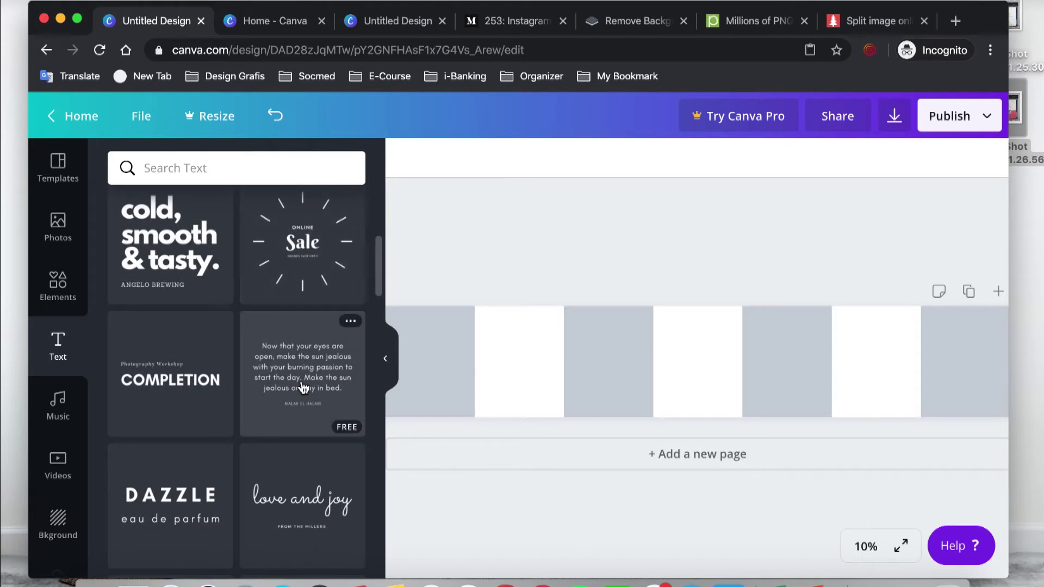
scroll(302, 387, down, 5)
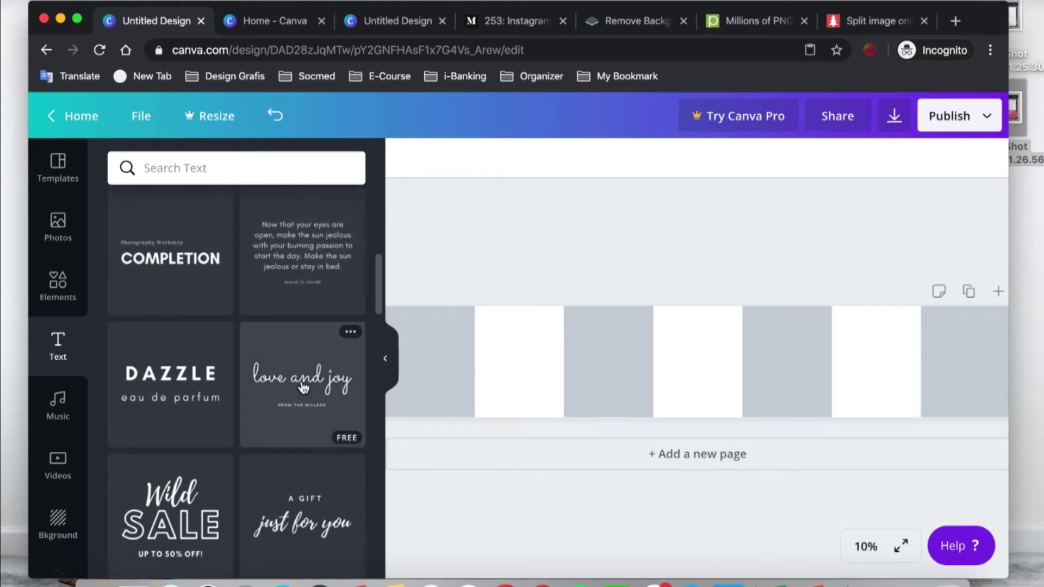
scroll(303, 388, down, 6)
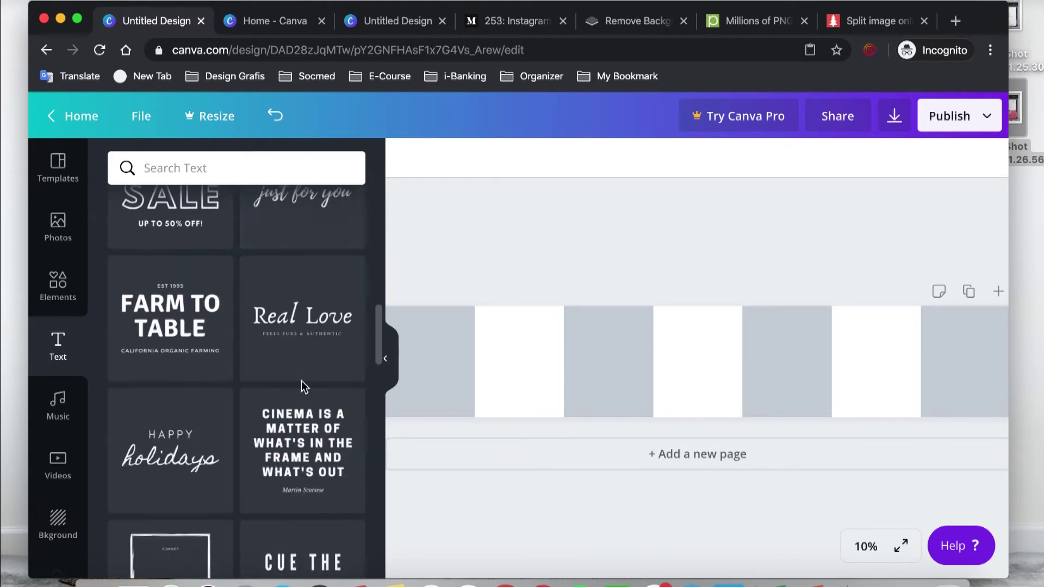
scroll(303, 386, down, 1)
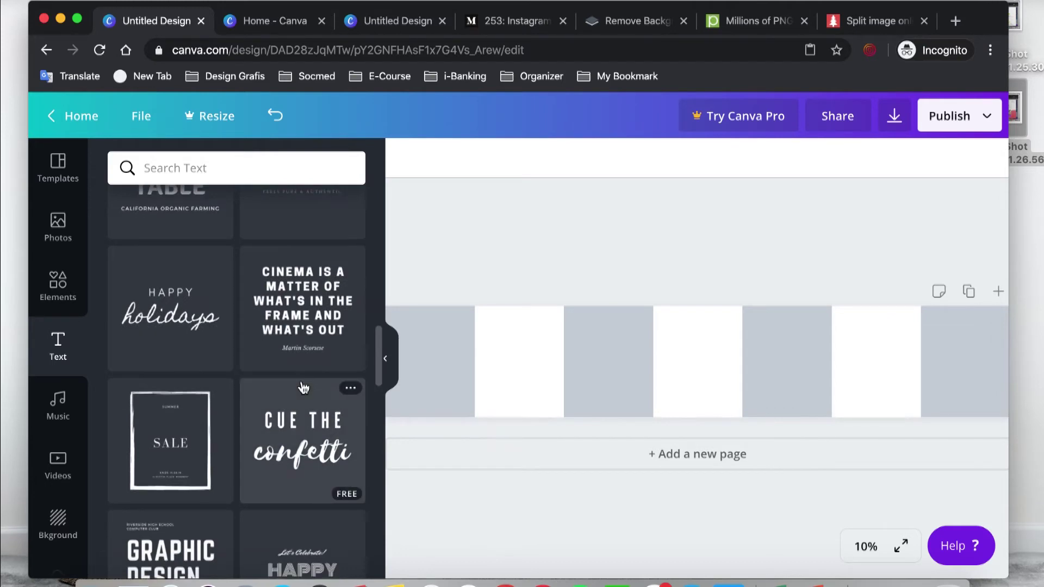
scroll(303, 387, down, 2)
scroll(302, 384, up, 3)
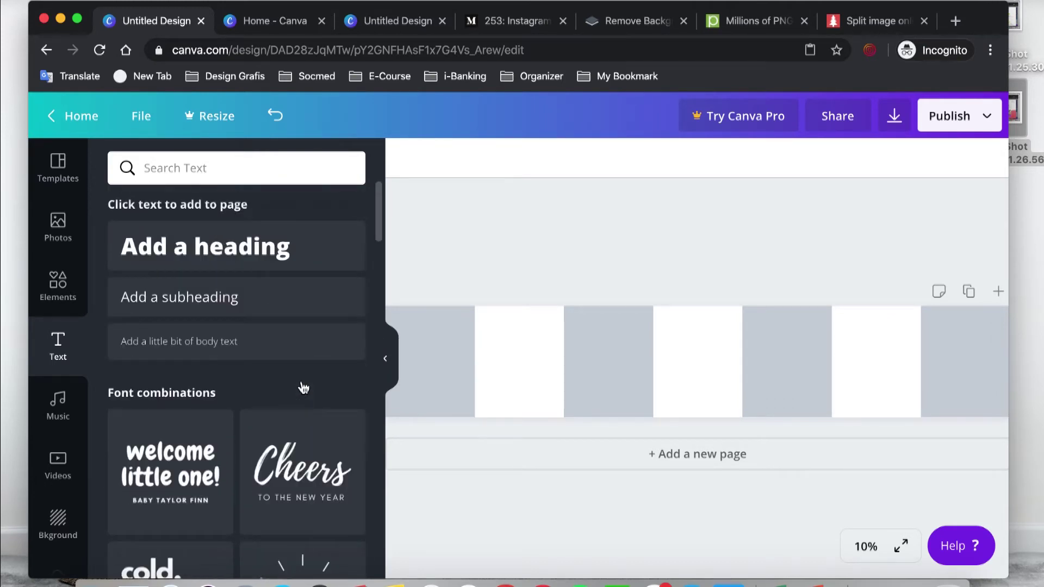
scroll(301, 380, down, 3)
drag(180, 500, 527, 387)
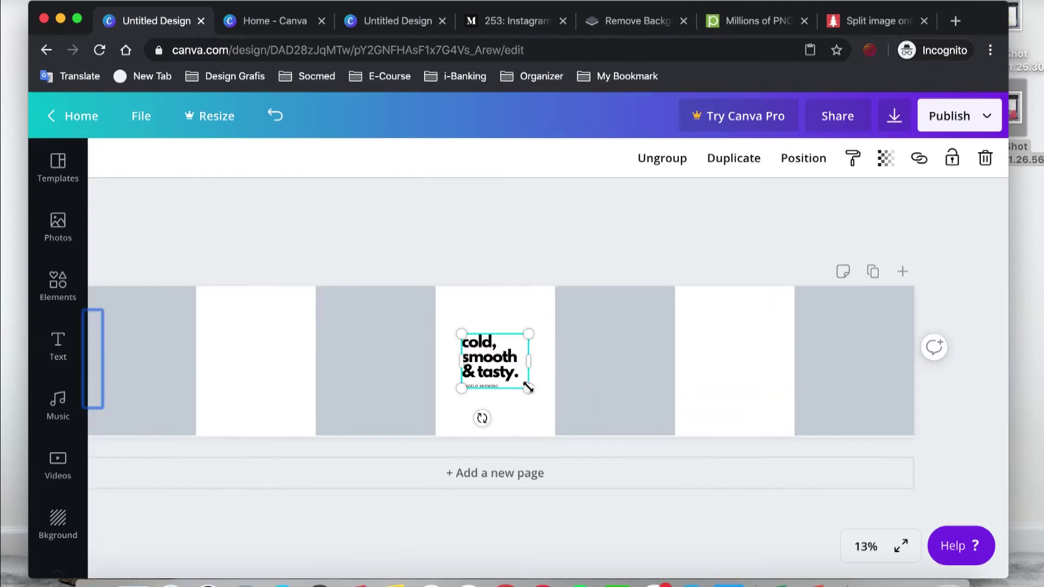
- Replace the combination's main text with "INFO TADI MALAM: “5 Fakta Penting Seputar Update Corona!”", leaving a blank line after "INFO TADI MALAM:"
click(484, 359)
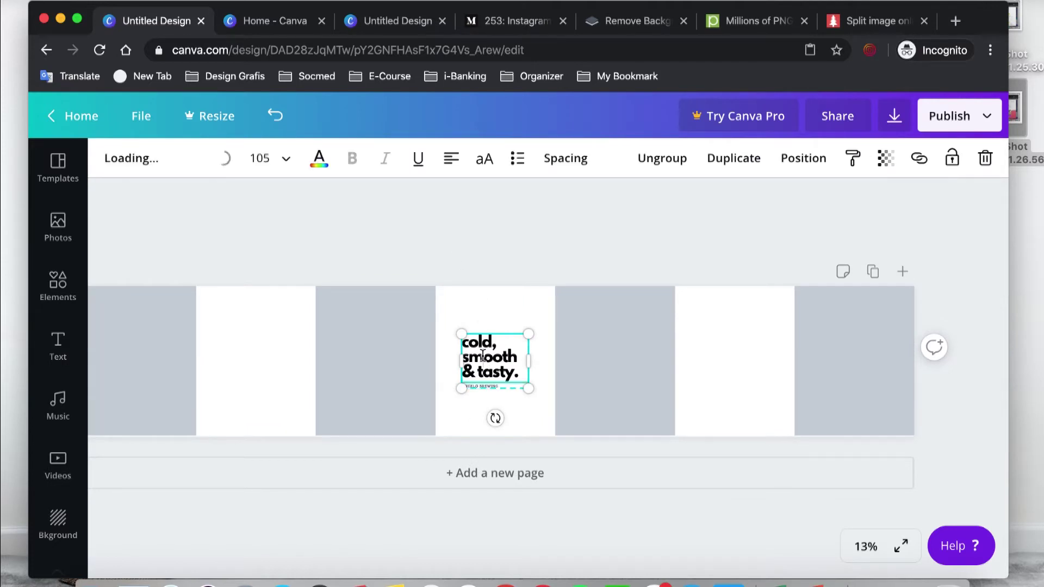
click(482, 355)
text(INFO TADI MALAM: "5 Fakta Penting Seputar Update Corona!")
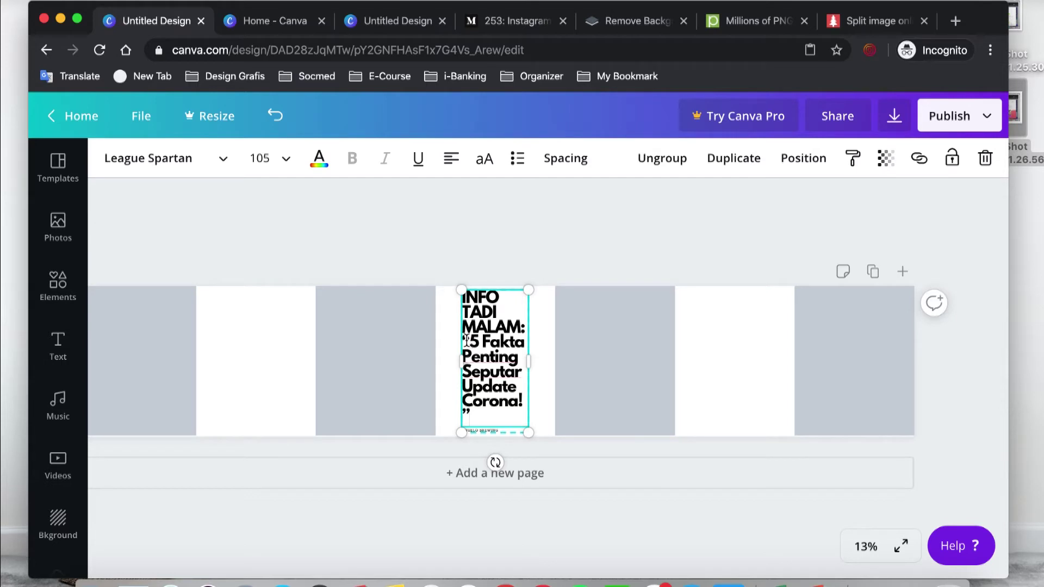
key(Return)
key(Return)
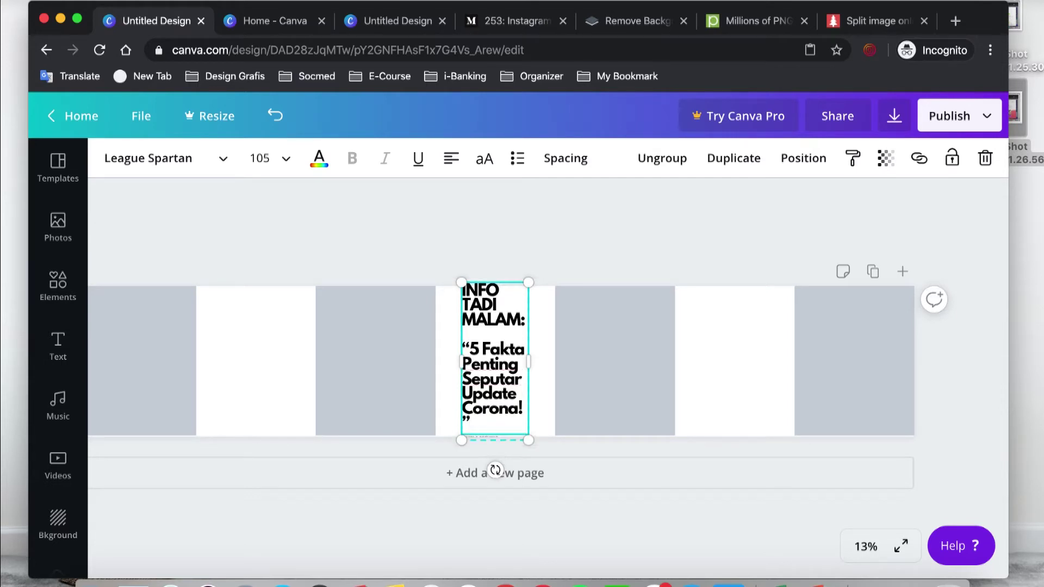
- Widen the headline text block and fit it, scaled down, inside the first grey slide
drag(460, 362, 429, 362)
drag(587, 363, 548, 362)
click(551, 301)
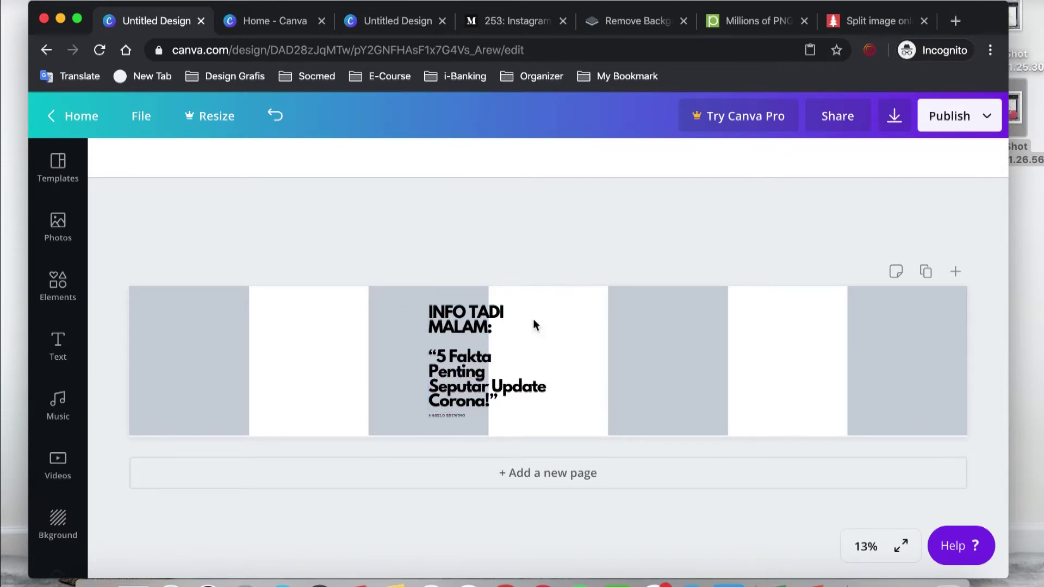
drag(481, 363, 194, 364)
drag(261, 304, 249, 319)
drag(241, 408, 234, 402)
click(252, 331)
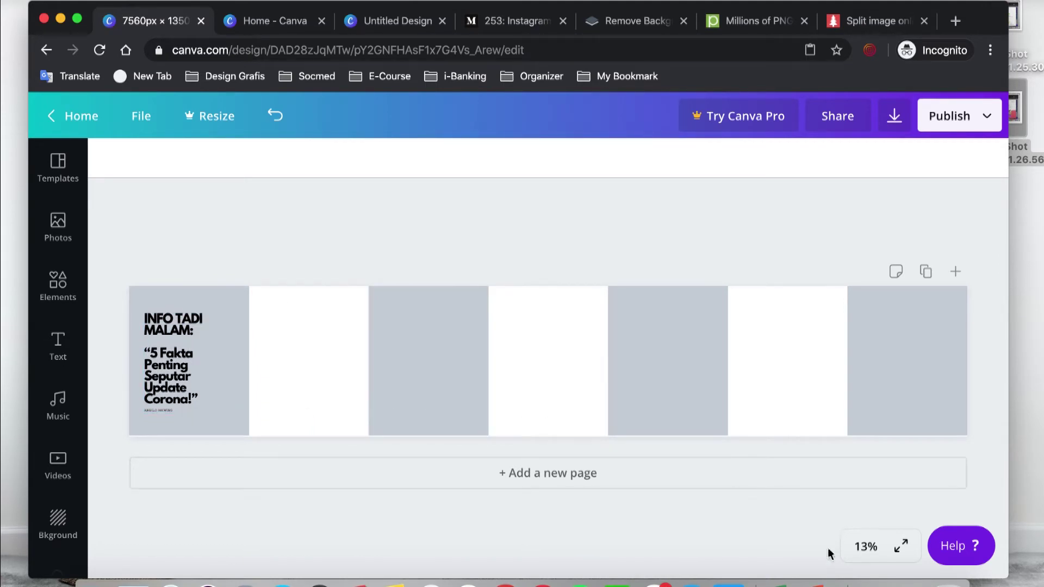
- Ungroup the headline and its small caption on the first slide, working at 25% zoom
click(866, 546)
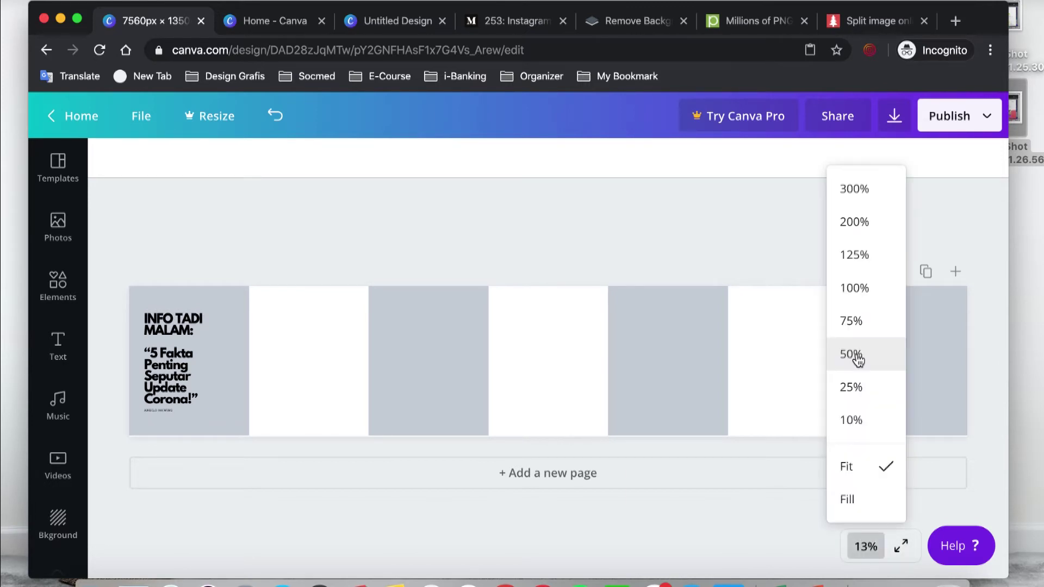
click(855, 388)
scroll(361, 405, left, 5)
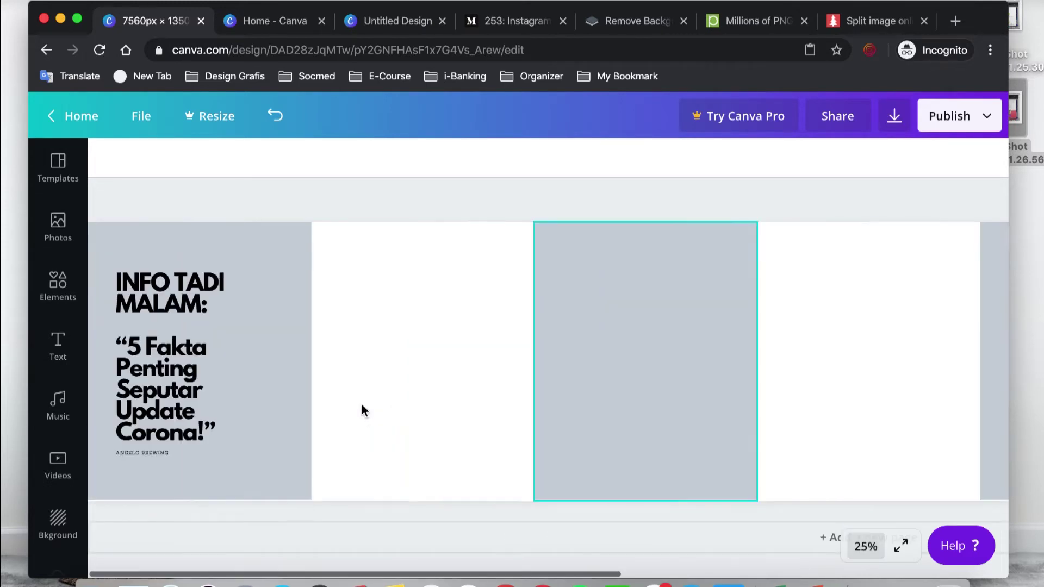
click(148, 458)
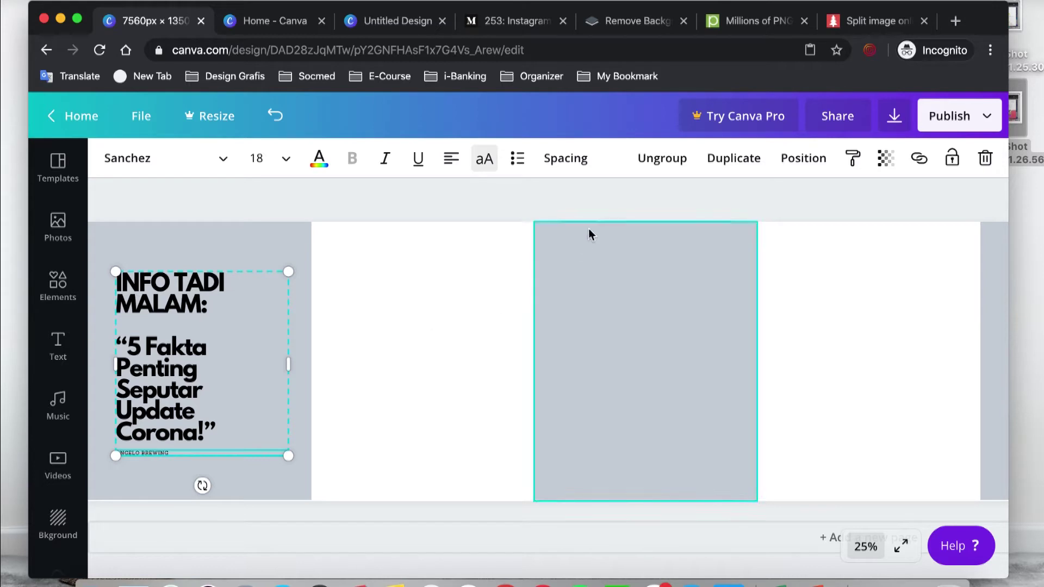
click(648, 163)
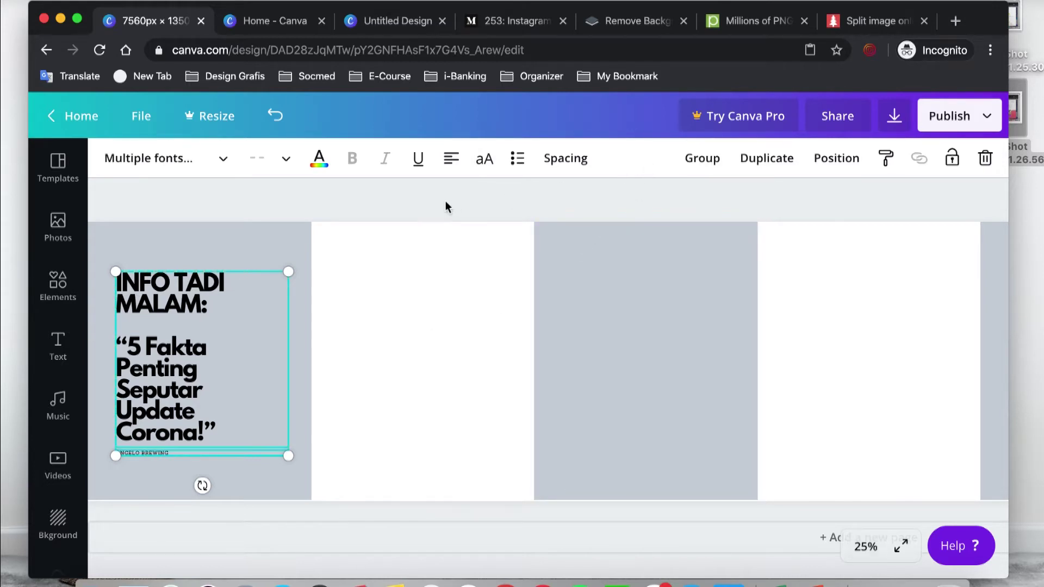
click(425, 201)
- Make the size 28 caption read "PER 17 MARET 2020 -" and add copies reading "KAMU HARUS TAU!" above the headline and "SPIRULINA.INDONESIA" below
drag(163, 454, 212, 292)
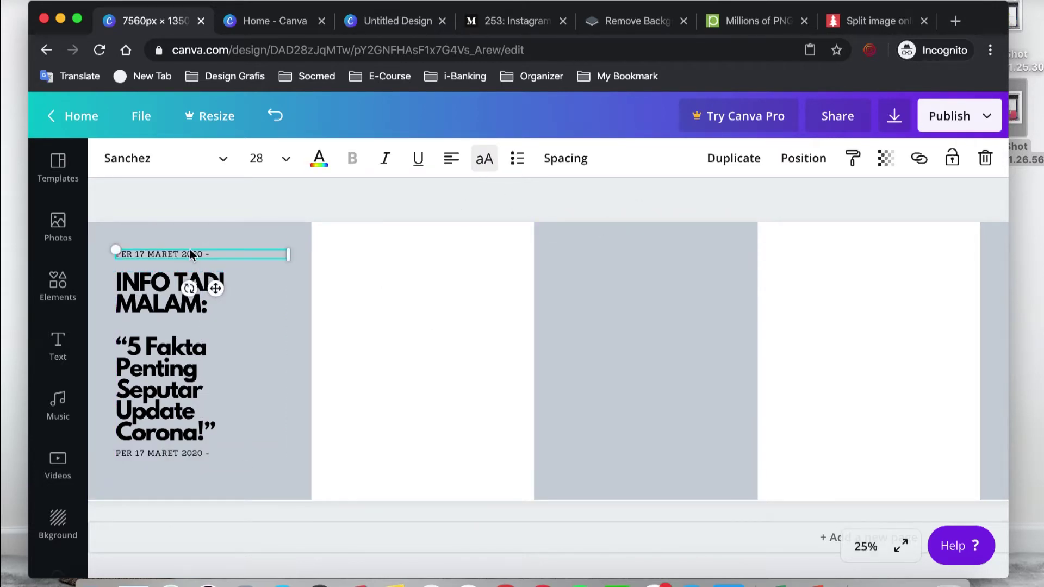
click(189, 255)
text(RA)
click(333, 223)
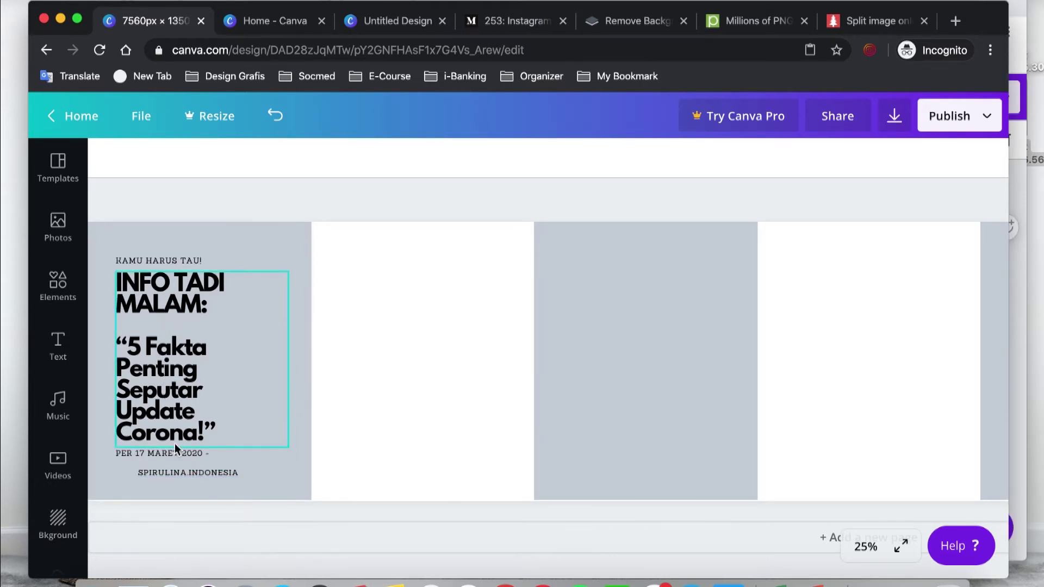
- Change the font of the three small caption lines on the first slide to Glacial Indifference
click(170, 471)
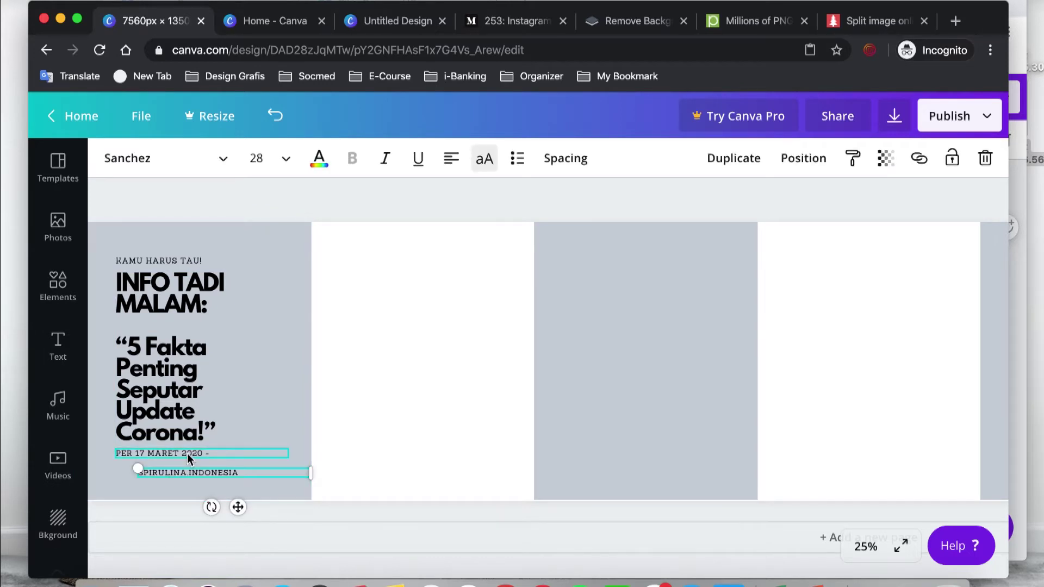
shift+click(187, 454)
shift+click(161, 261)
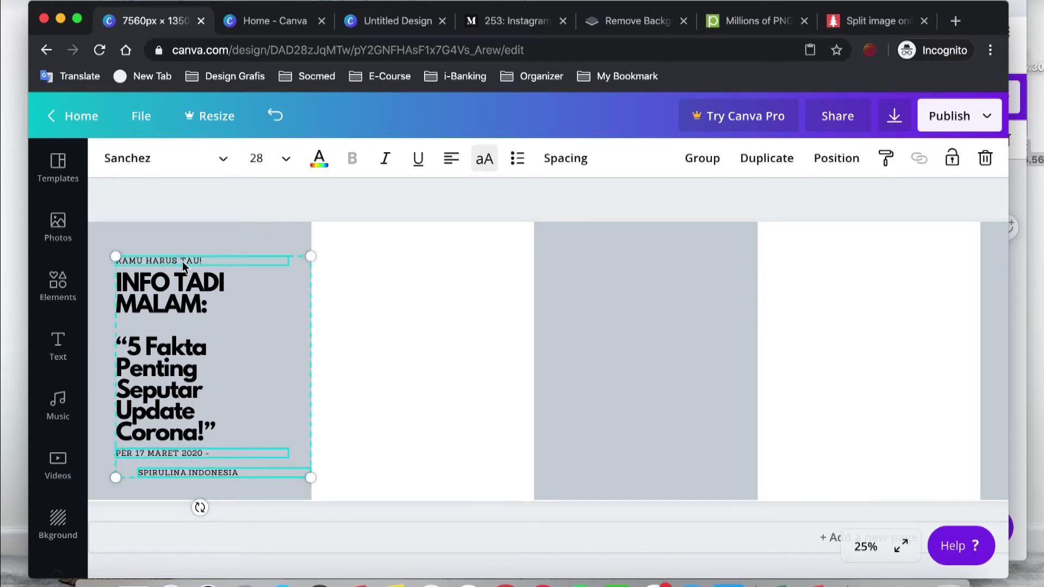
click(226, 158)
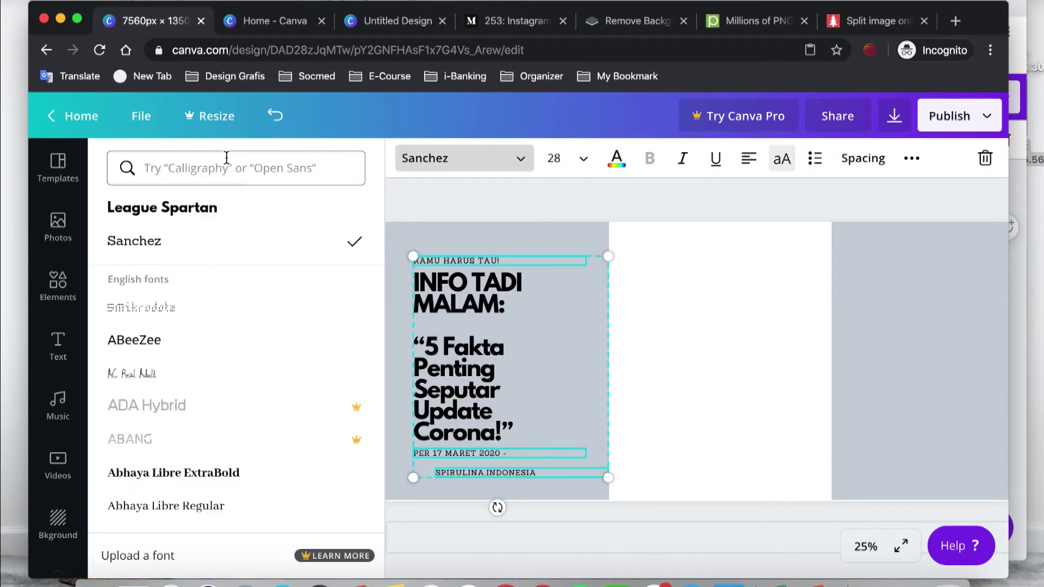
scroll(211, 418, down, 2)
scroll(212, 419, down, 3)
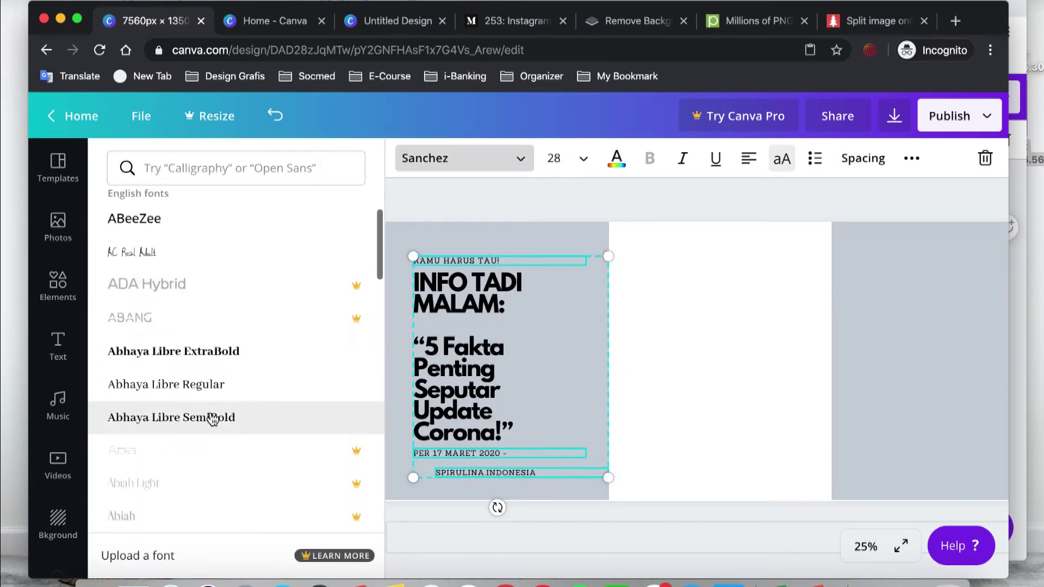
scroll(321, 383, down, 8)
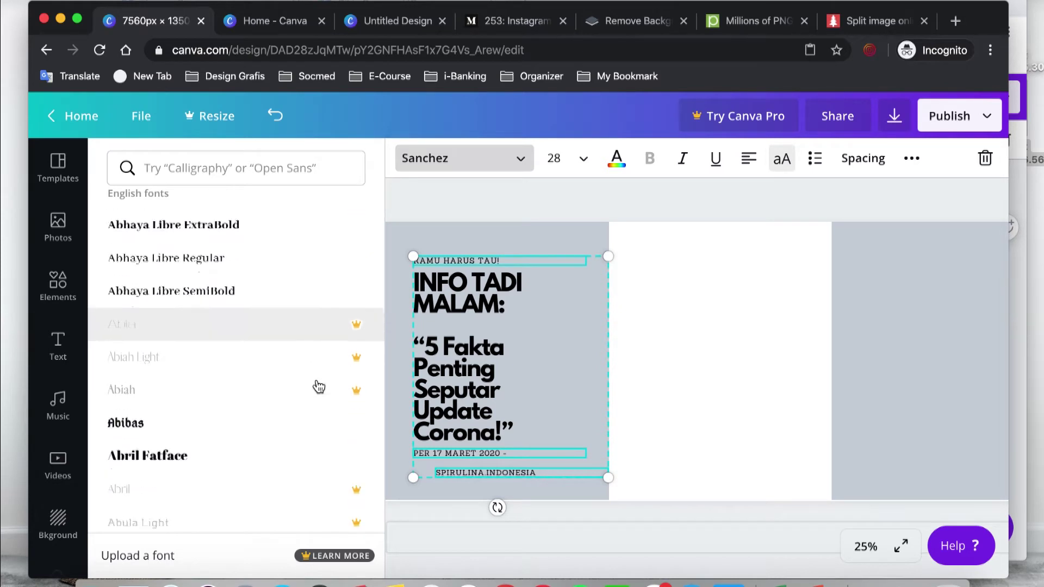
scroll(318, 386, down, 2)
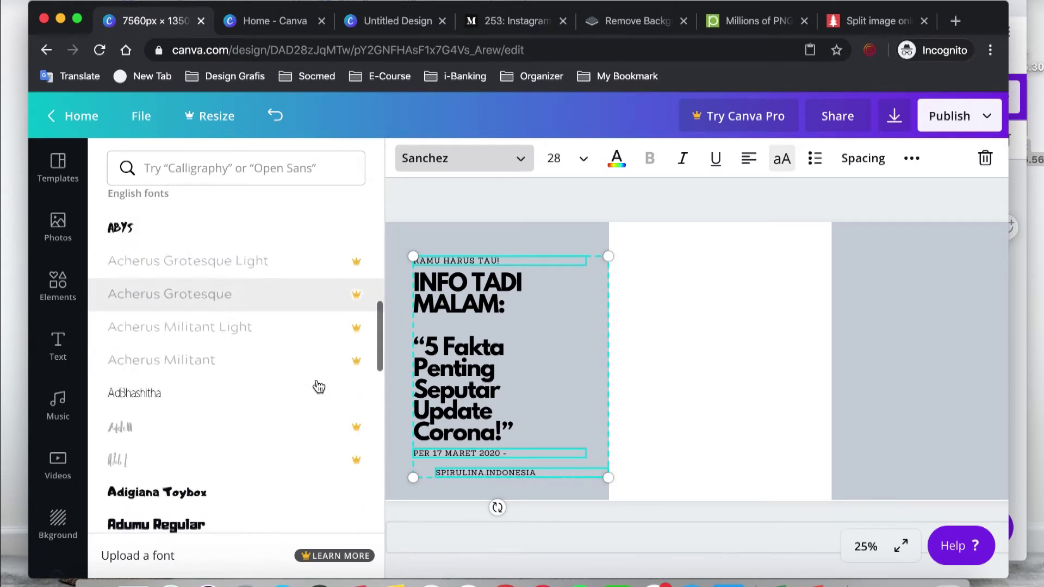
click(236, 168)
text(glacial)
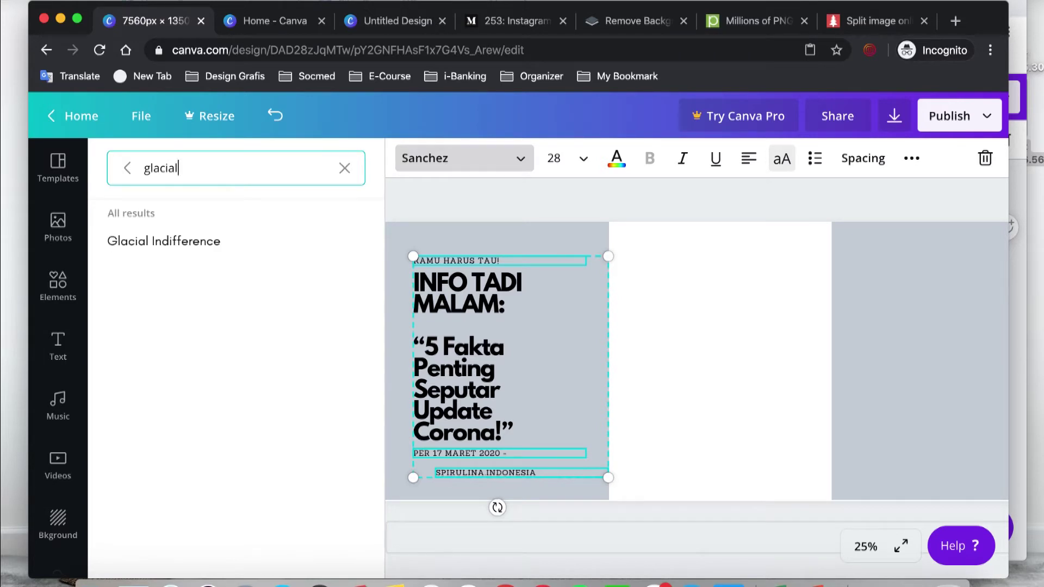
click(159, 242)
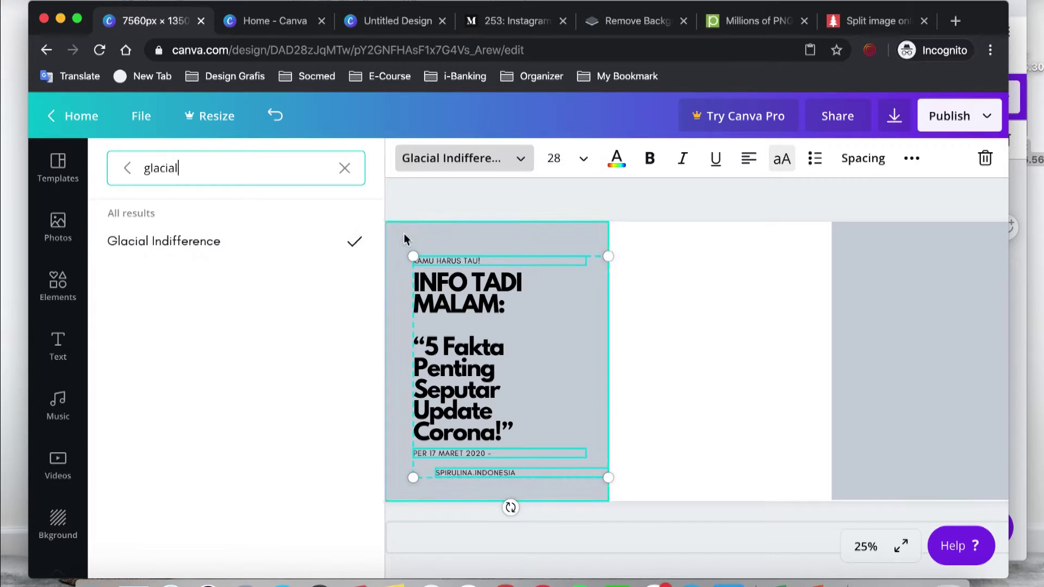
click(414, 194)
- Make the three small caption lines above and below the first slide's headline bold
click(175, 263)
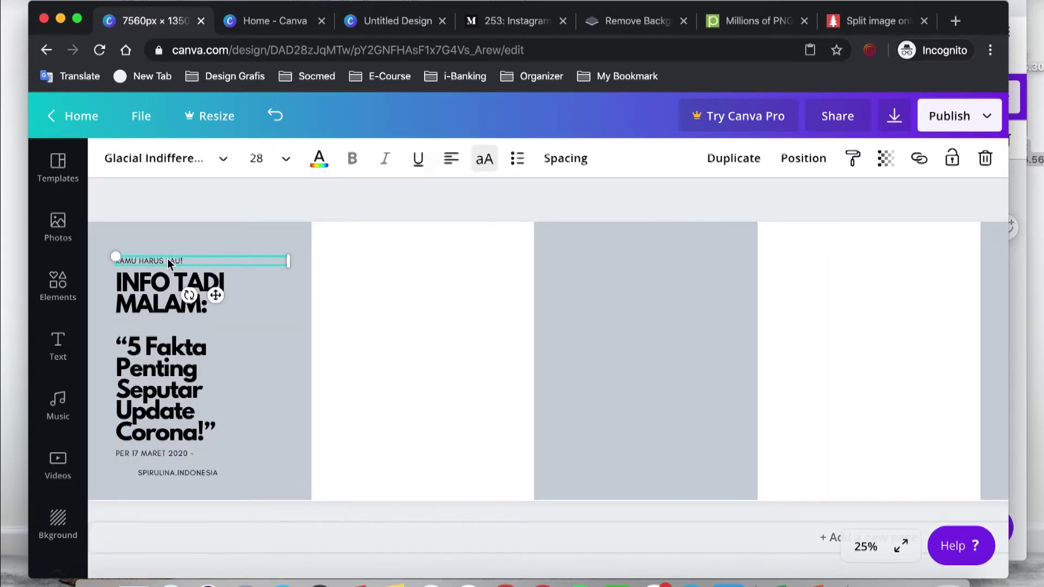
shift+click(164, 452)
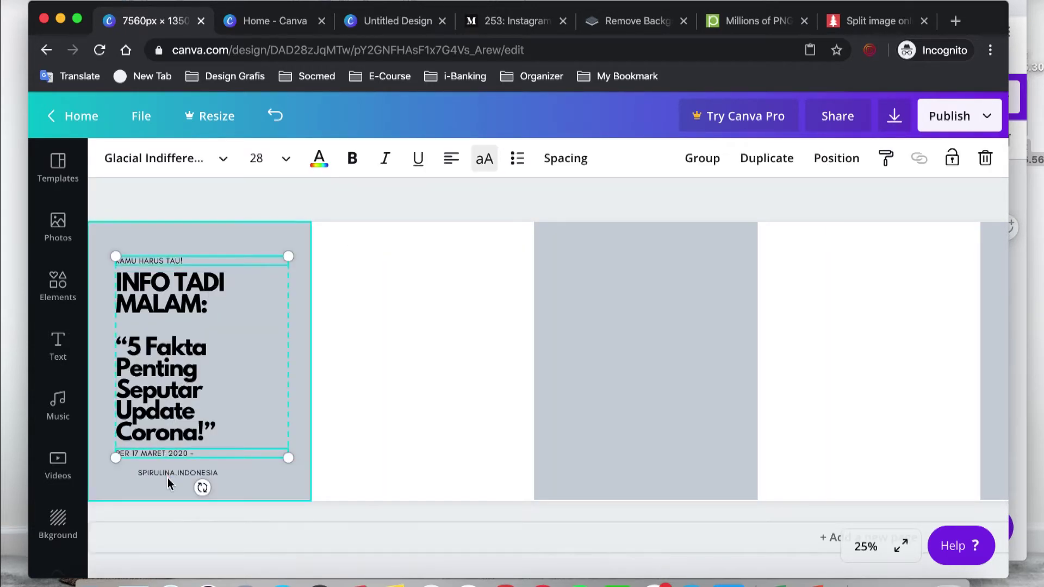
shift+click(168, 473)
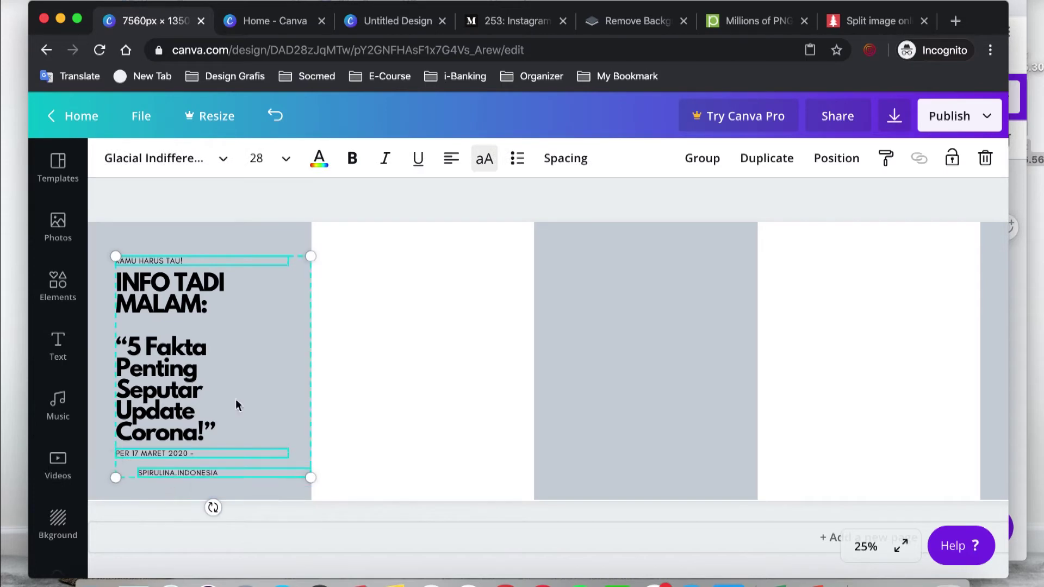
click(351, 161)
click(322, 198)
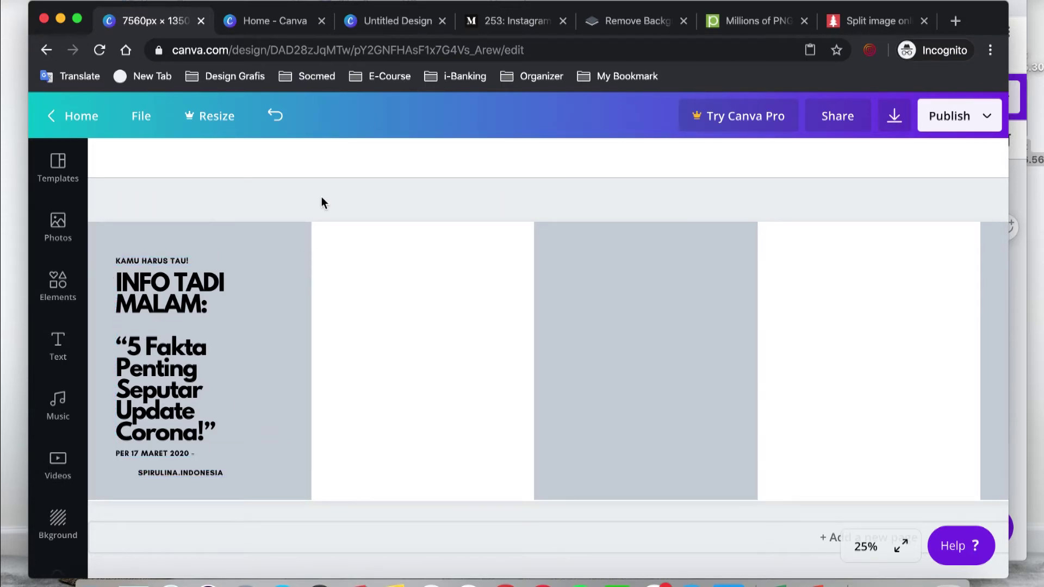
- Restyle the "SPIRULINA.INDONESIA" caption as non-bold lowercase text, scaled down to size 20,9
click(181, 474)
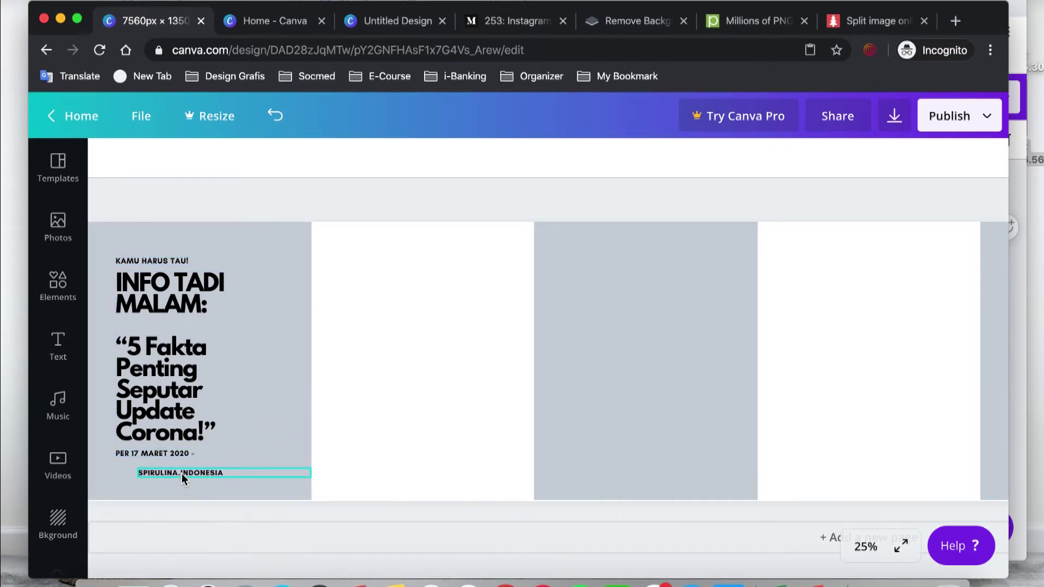
click(351, 158)
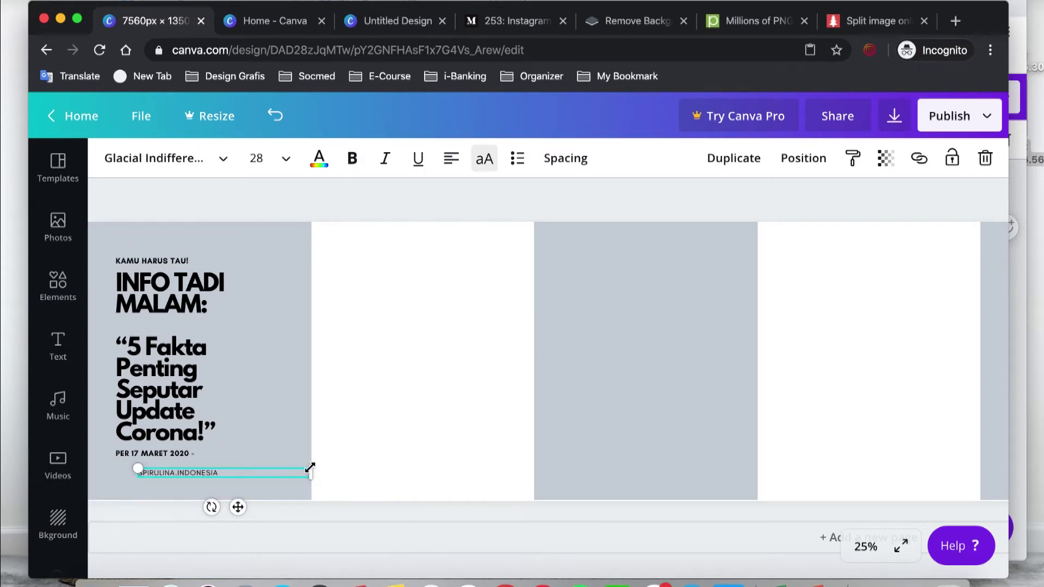
drag(295, 467, 266, 472)
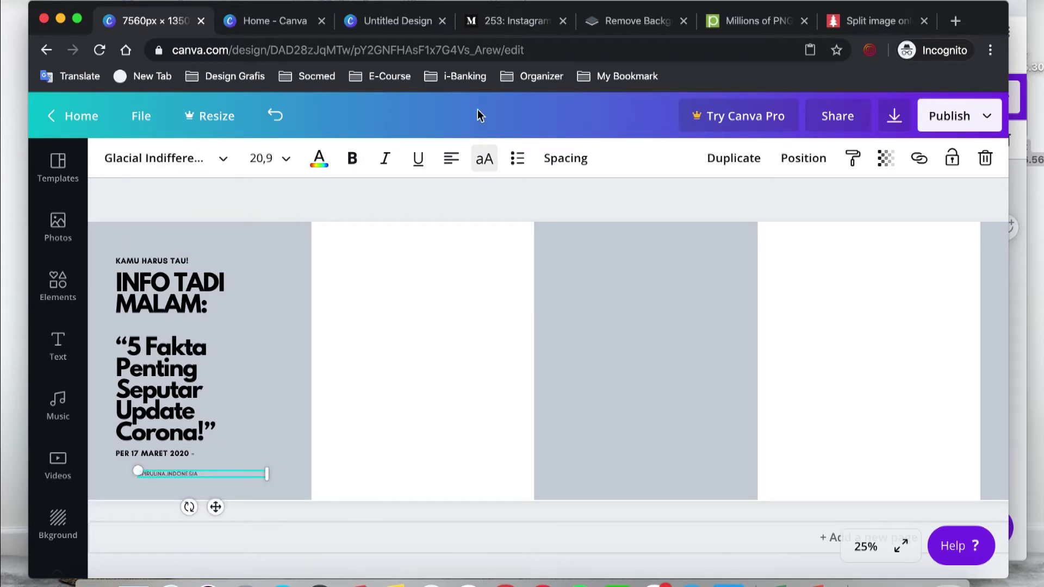
click(486, 158)
click(360, 203)
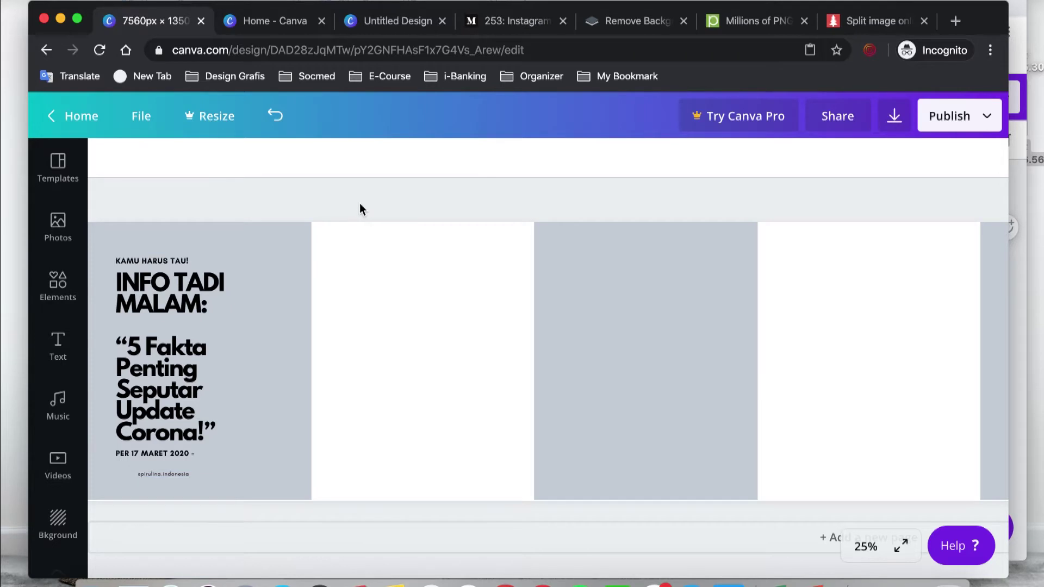
- Enlarge the "spirulina.indonesia" caption to size 25,5, working at 50% zoom
click(163, 474)
drag(264, 484, 289, 490)
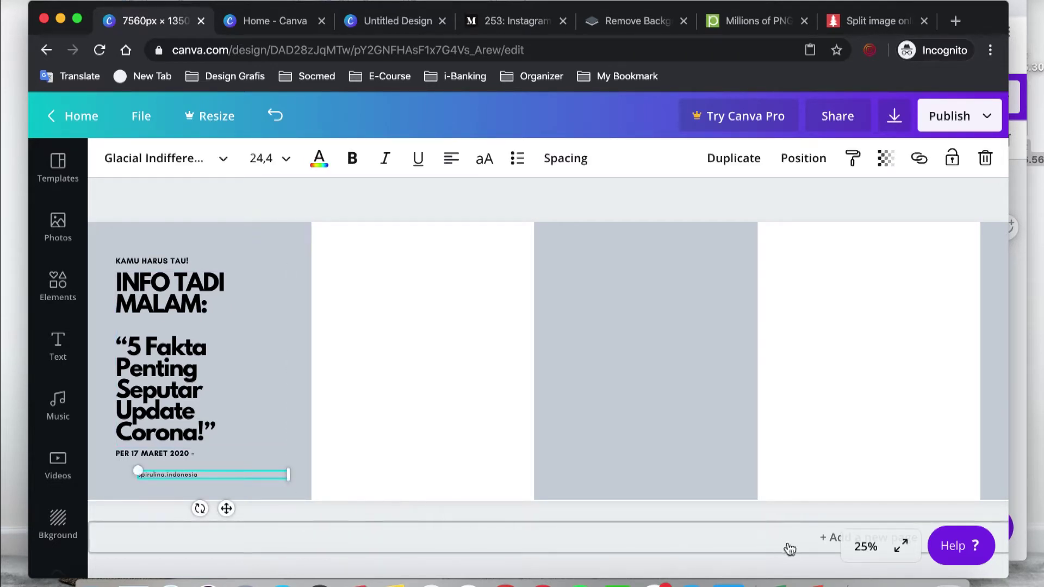
click(863, 548)
click(858, 359)
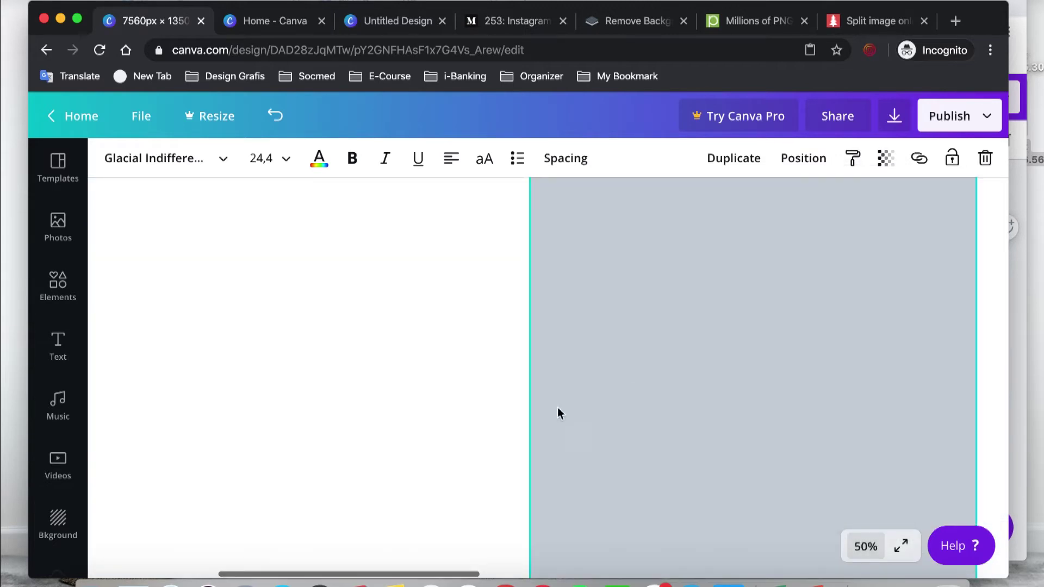
scroll(558, 412, down, 5)
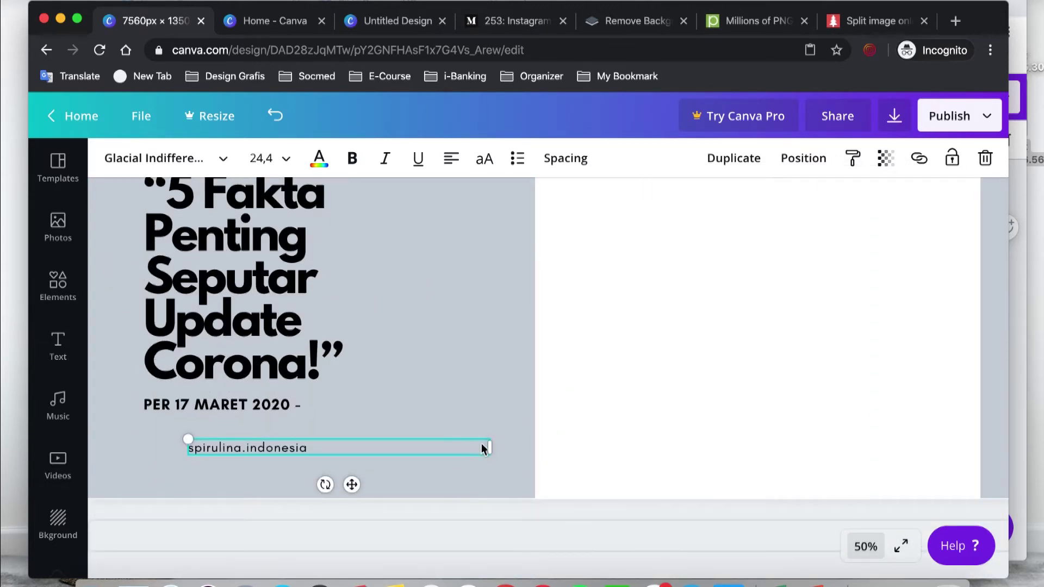
drag(494, 443, 502, 446)
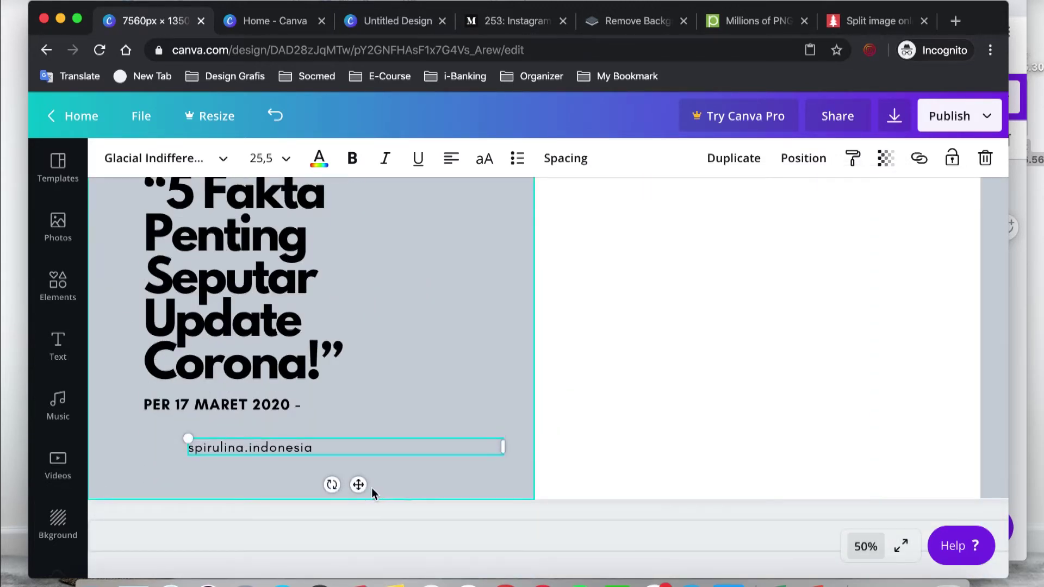
- Narrow the "spirulina.indonesia" text box to fit its text and move it lower, near the first slide's bottom edge
drag(358, 485, 370, 490)
drag(514, 451, 332, 451)
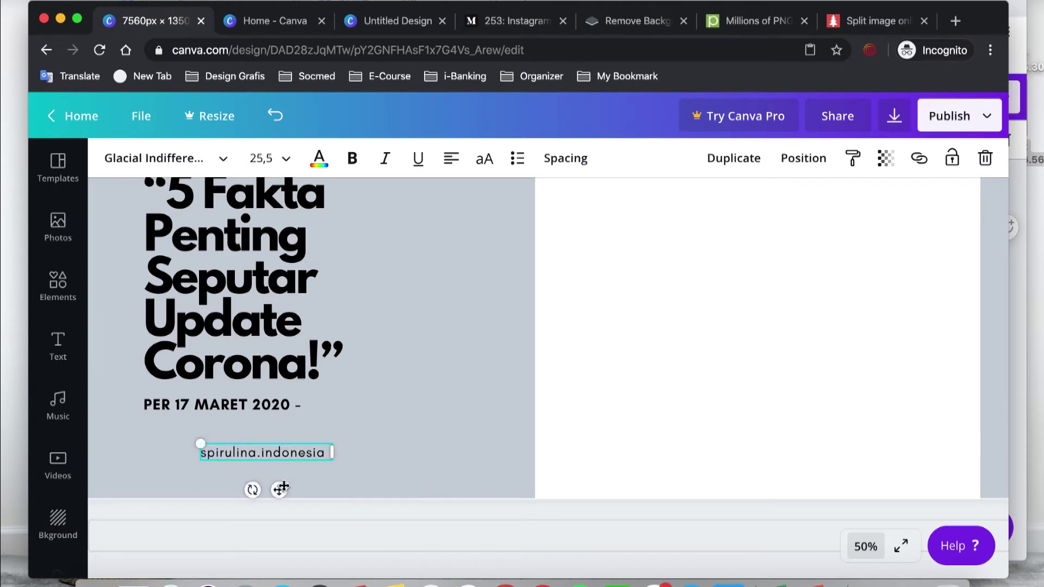
drag(283, 486, 286, 506)
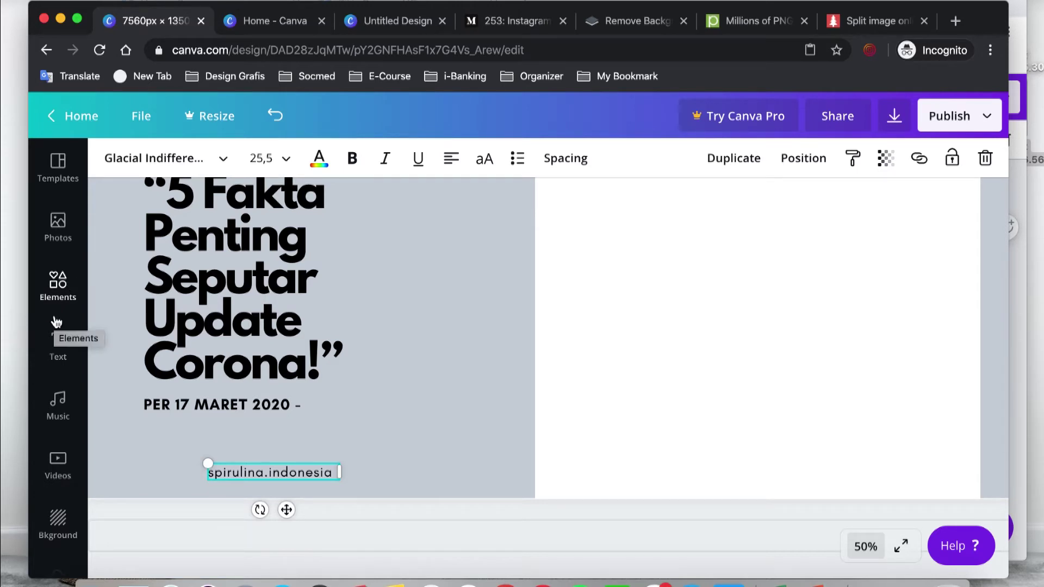
- Search the elements for "instagram" and add the filled gradient Instagram logo with white camera outline to the design
click(59, 287)
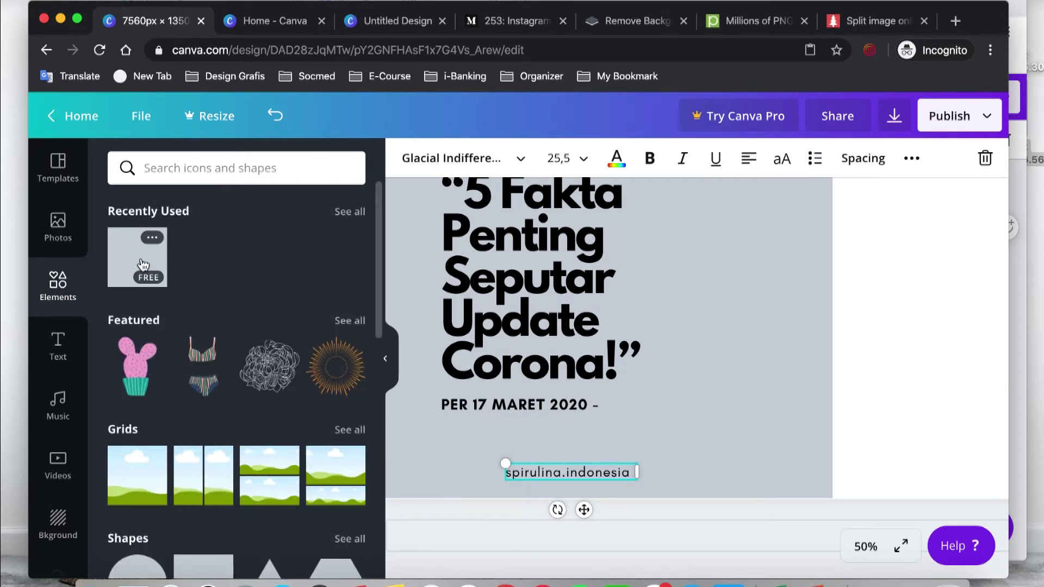
scroll(213, 257, down, 3)
scroll(213, 257, down, 2)
scroll(213, 256, down, 1)
scroll(214, 263, down, 5)
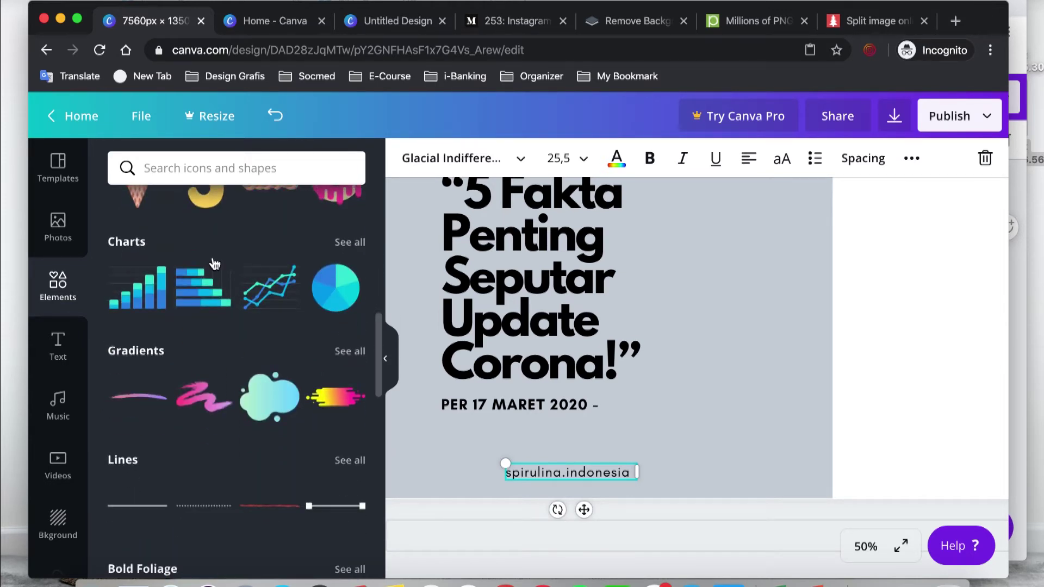
scroll(213, 261, down, 10)
scroll(213, 257, down, 3)
scroll(213, 257, up, 20)
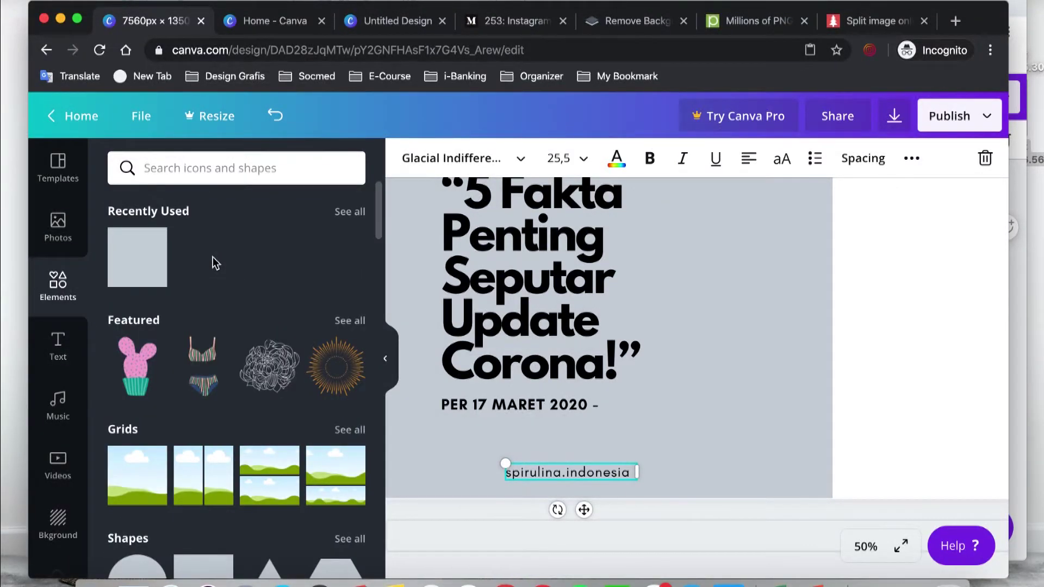
click(214, 169)
text(instagram)
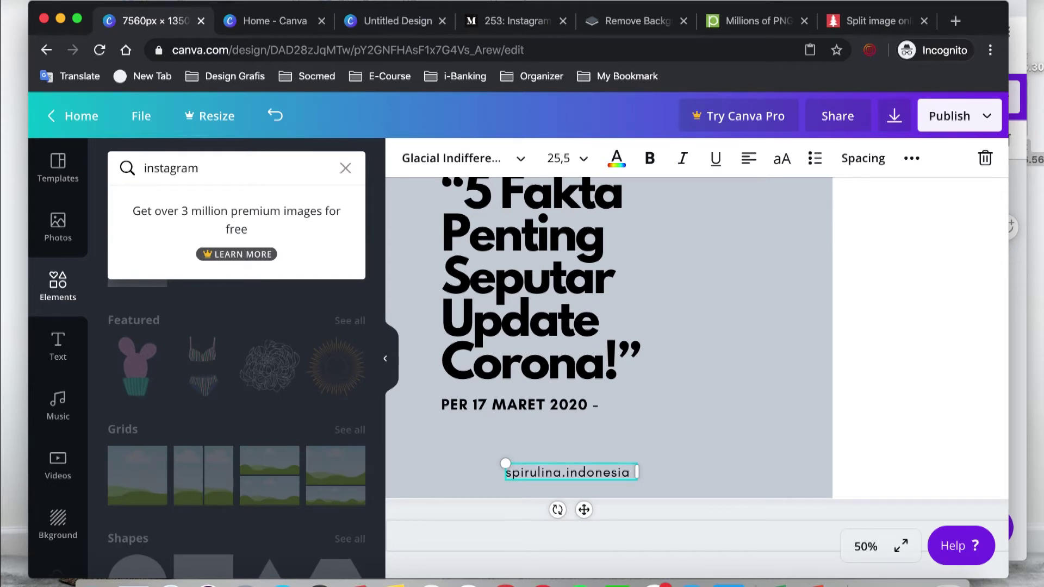
key(Return)
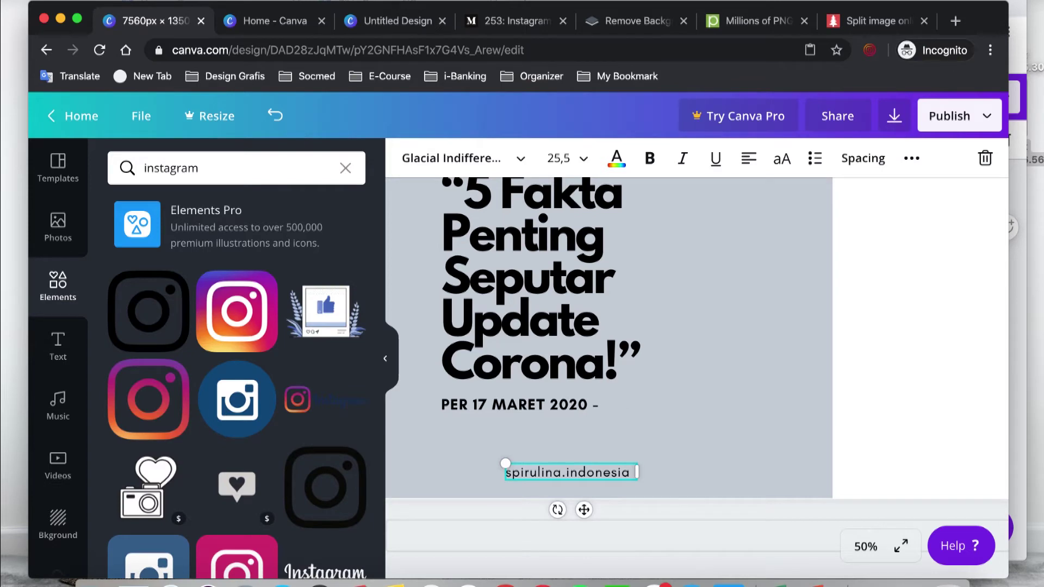
drag(226, 318, 539, 249)
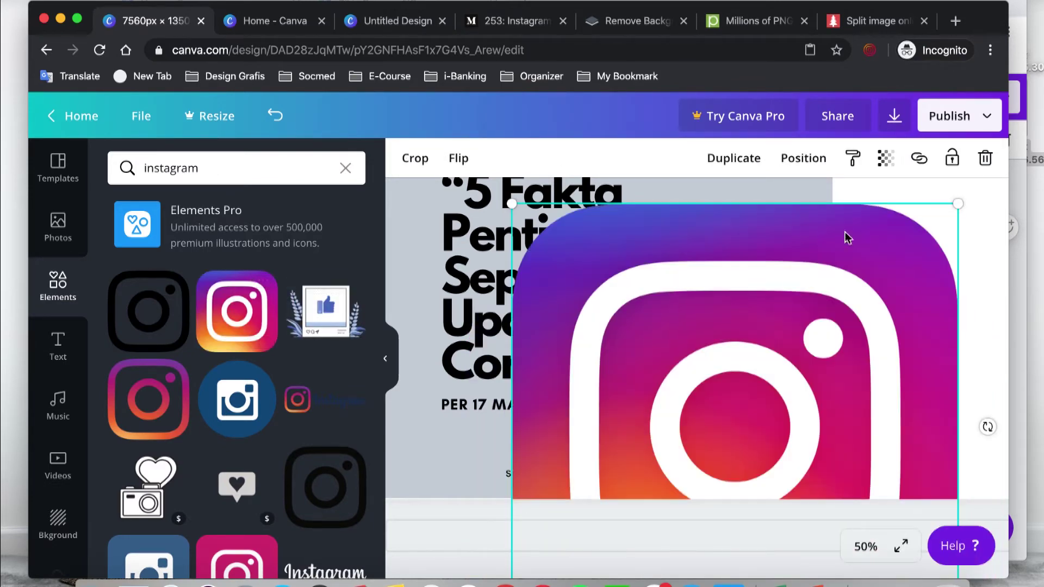
- Shrink the Instagram logo to about the caption's text height and place it just before "spirulina.indonesia"
drag(951, 201, 801, 360)
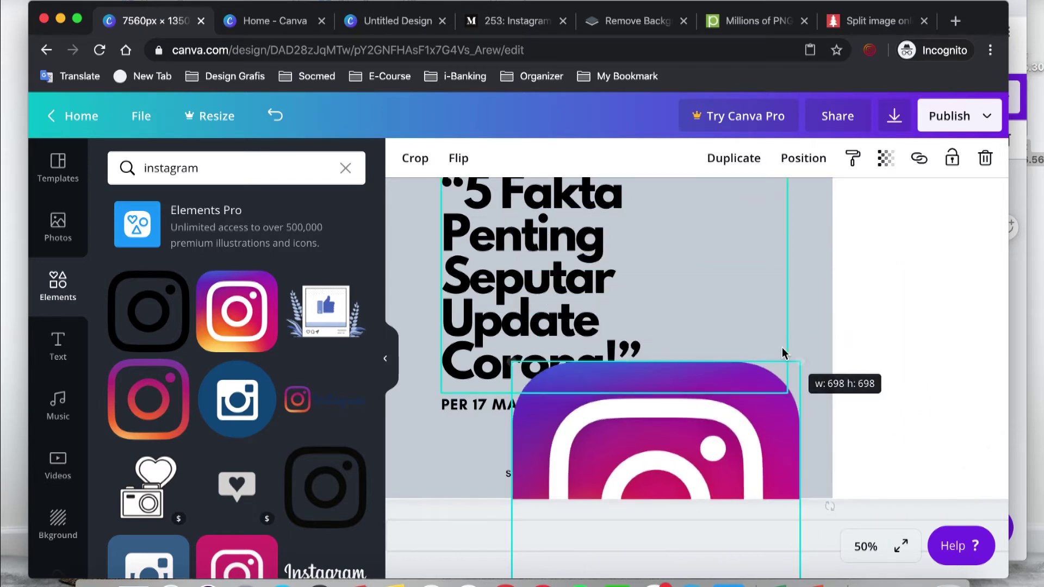
drag(690, 413, 649, 275)
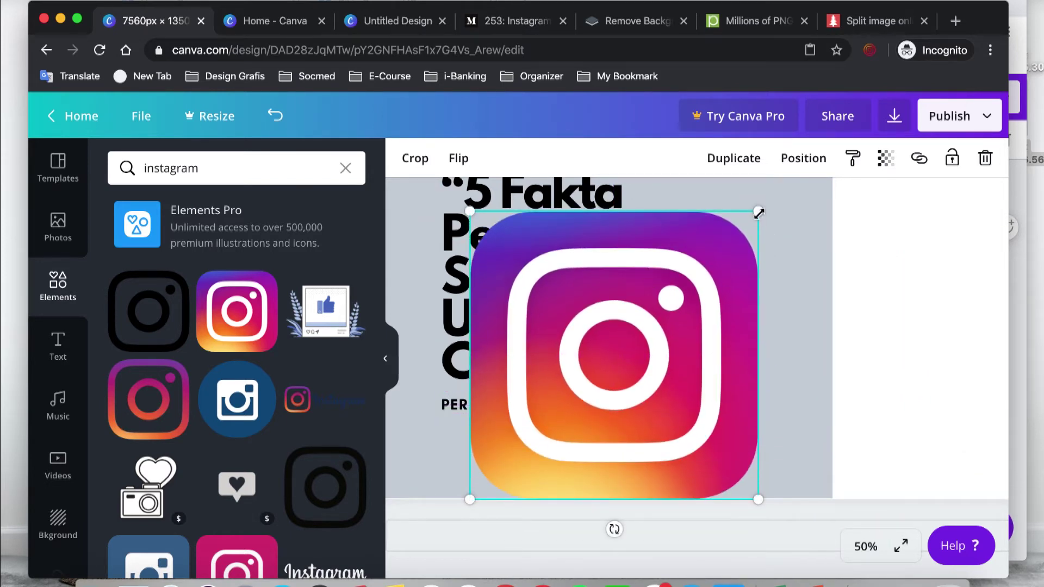
drag(759, 213, 500, 517)
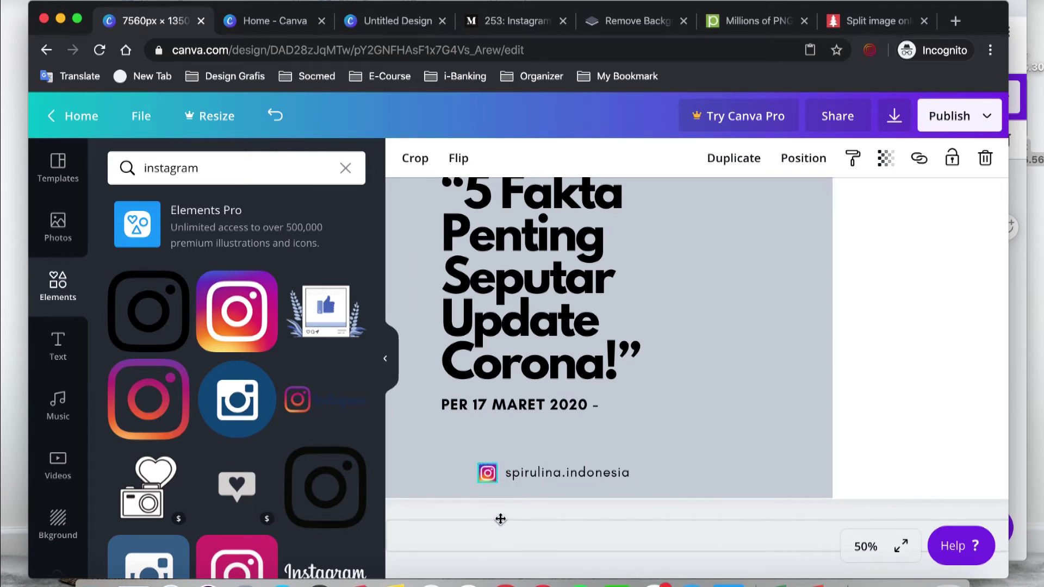
drag(477, 462, 484, 461)
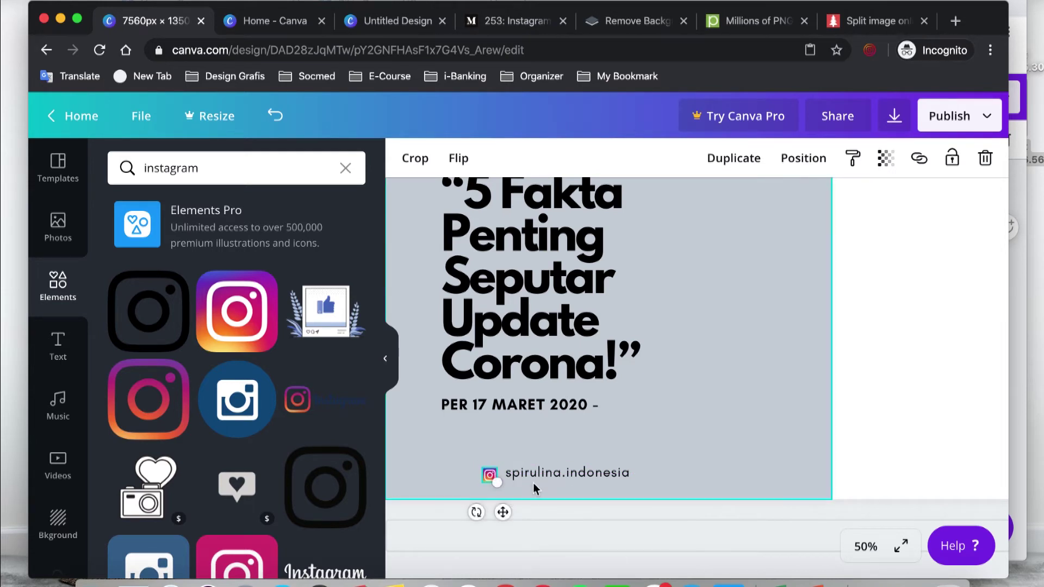
- Line up "spirulina.indonesia" with the Instagram icon and move both to the left edge shared by the headline and date caption
click(548, 475)
drag(548, 474, 546, 478)
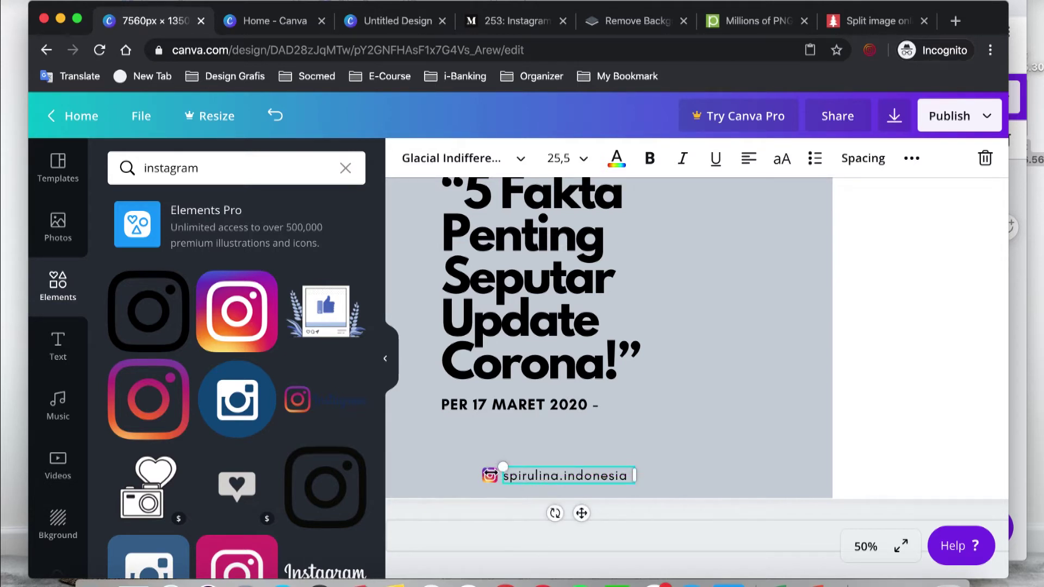
click(456, 475)
click(490, 476)
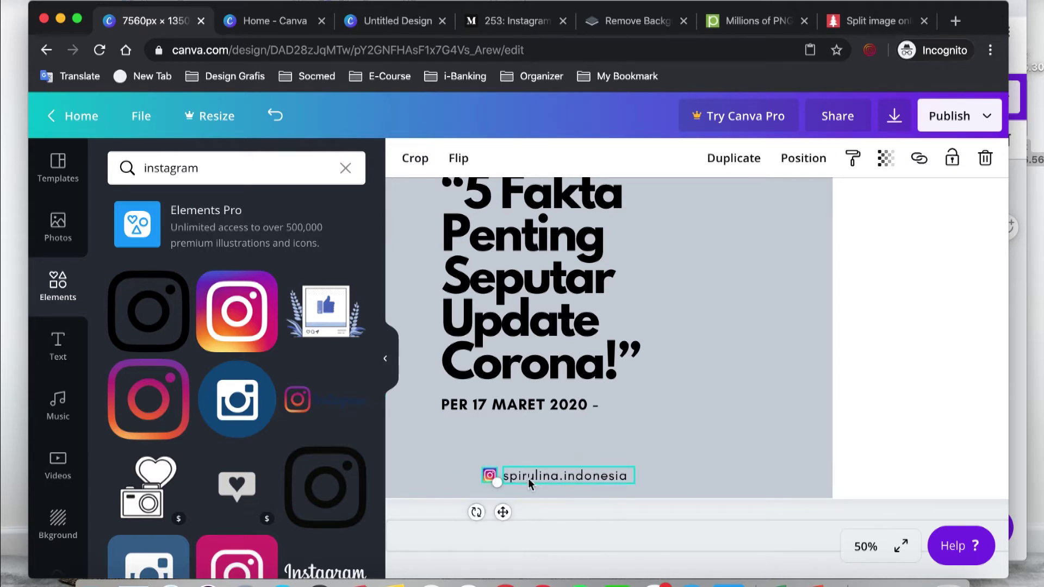
shift+click(534, 478)
drag(571, 513, 529, 514)
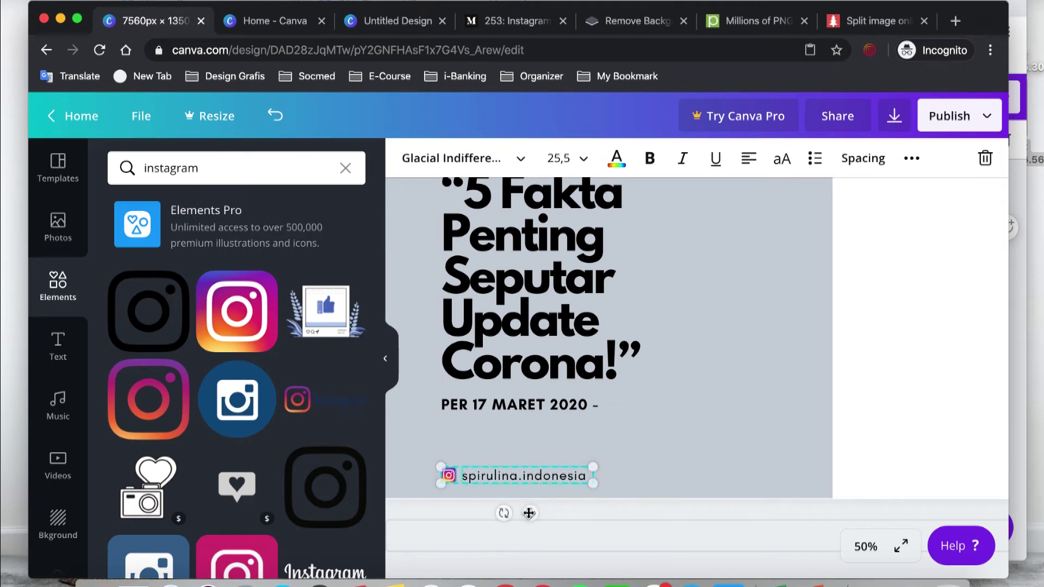
- Add the round green Spirulina Indonesia logo from the uploaded images to the design
click(905, 356)
scroll(821, 386, right, 4)
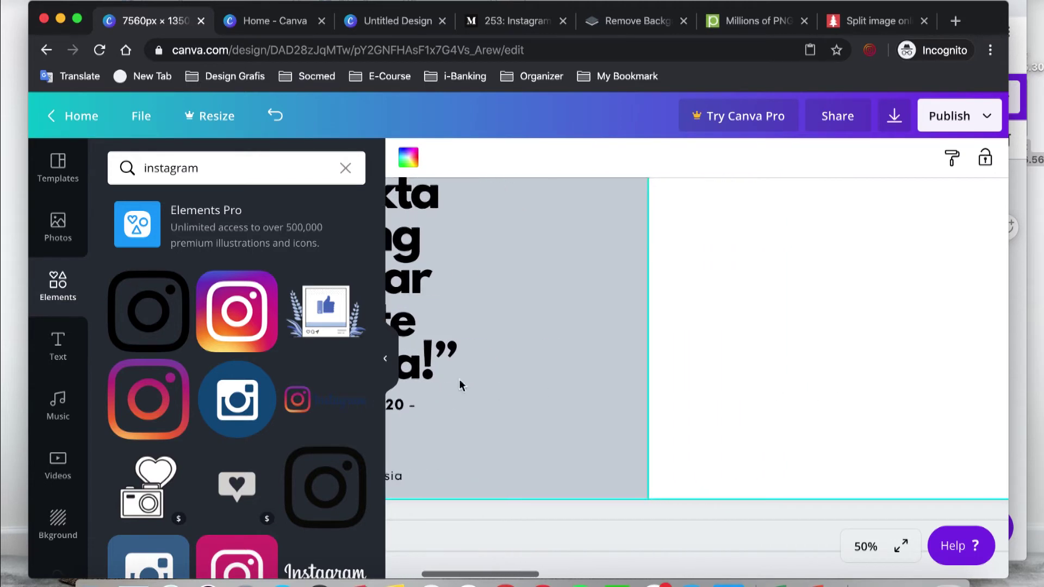
click(385, 358)
scroll(268, 413, left, 3)
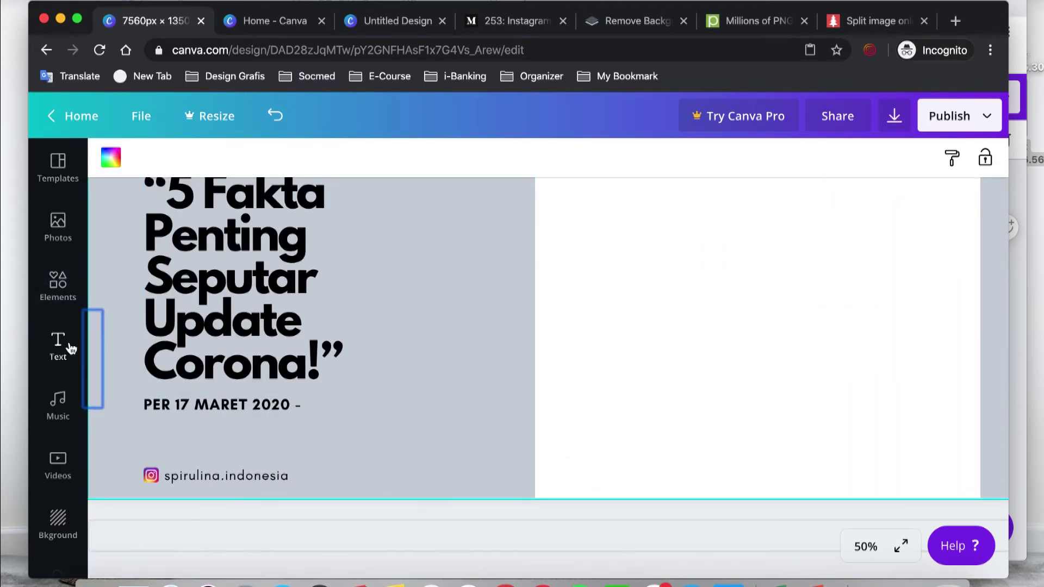
scroll(56, 397, down, 3)
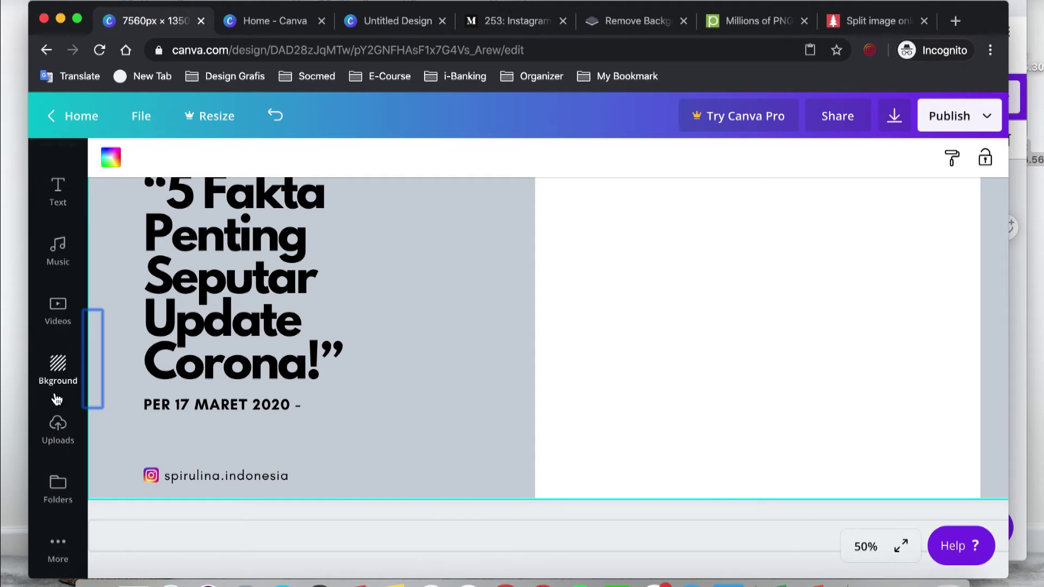
click(58, 429)
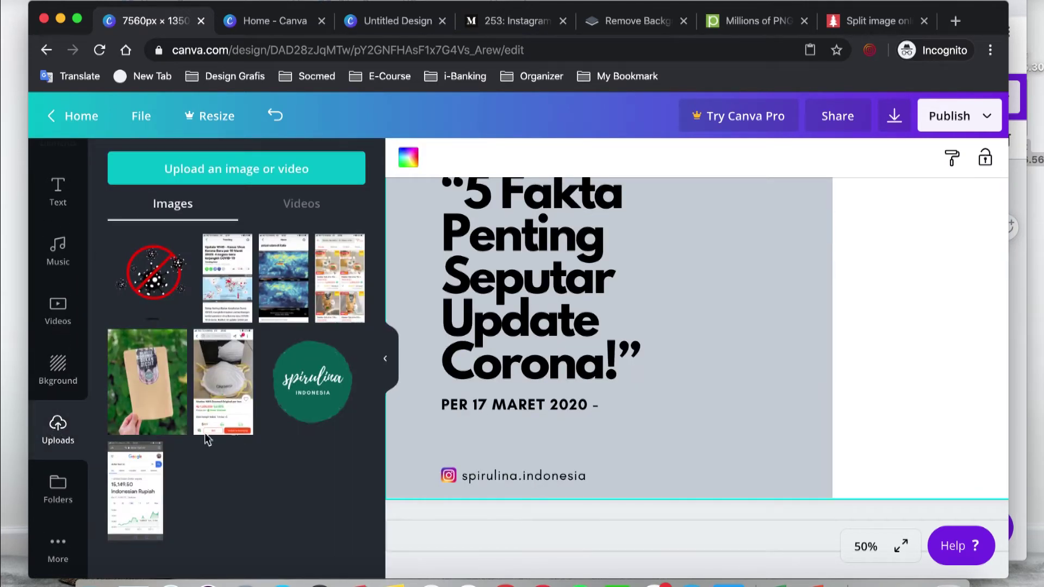
click(318, 400)
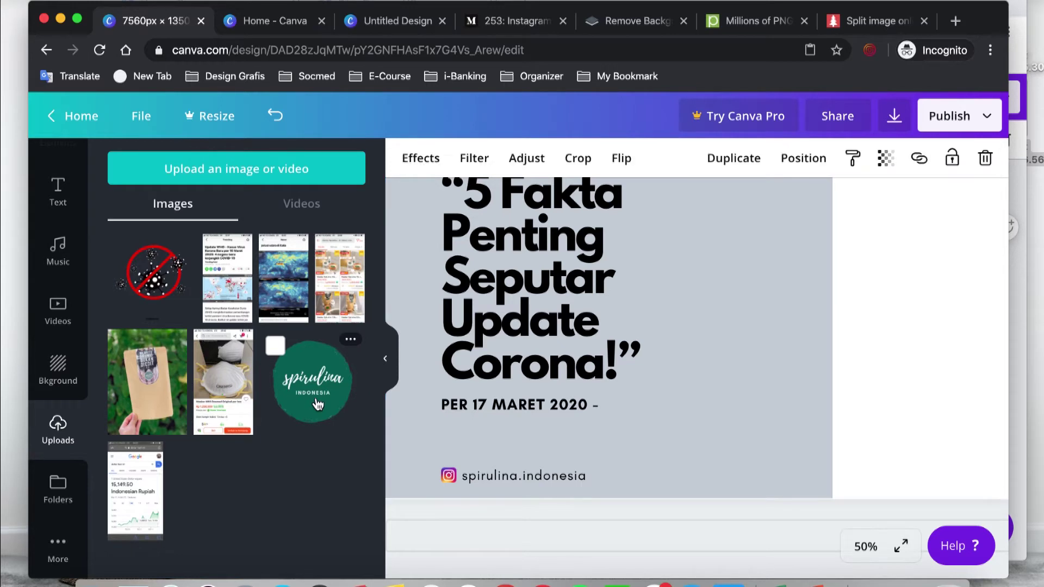
- Bring the green Spirulina Indonesia logo back onto the second slide and shrink it to less than half its size
click(387, 362)
scroll(620, 364, right, 10)
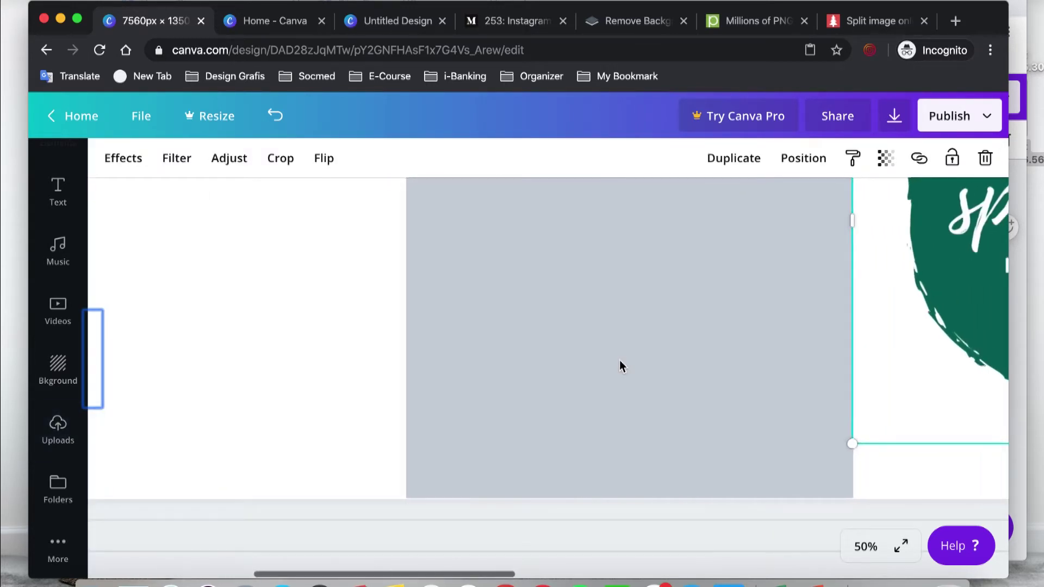
drag(897, 298, 257, 379)
scroll(254, 374, left, 5)
scroll(492, 338, up, 2)
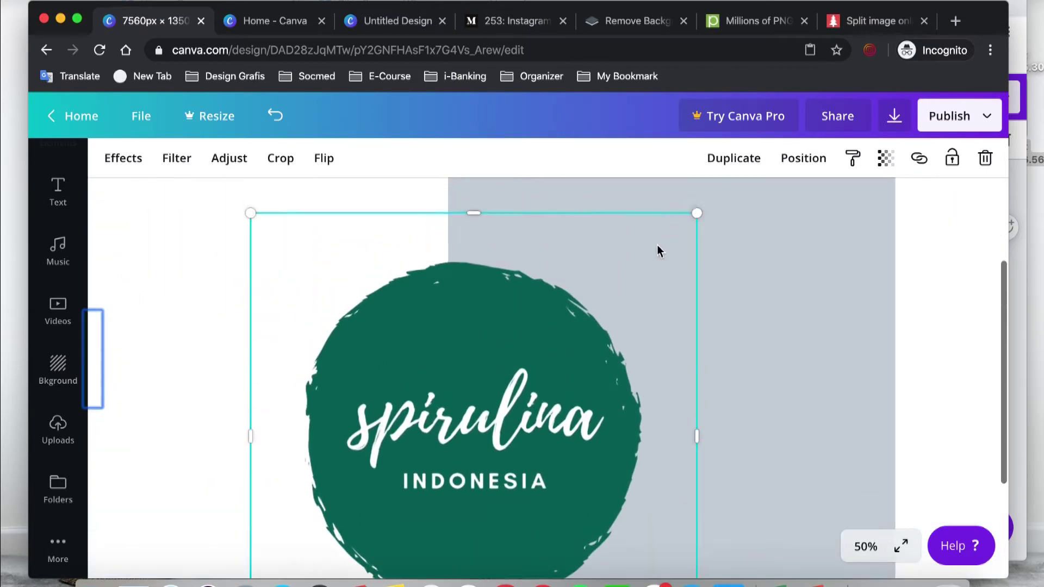
drag(696, 211, 429, 482)
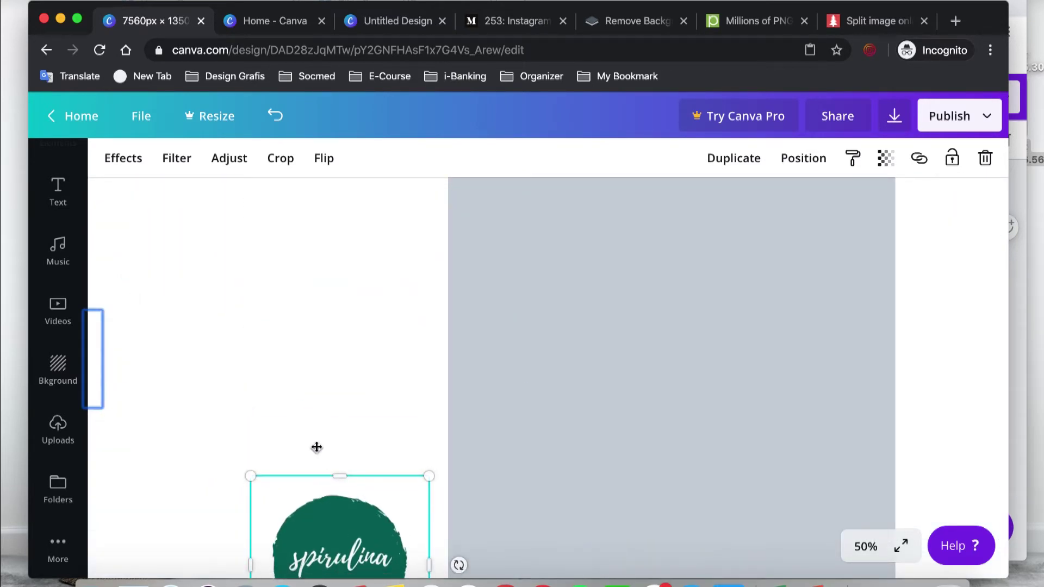
- Reduce the logo further to about 260 by 260 and place it in the lower-right corner of the first slide
scroll(324, 476, down, 5)
scroll(324, 475, left, 5)
scroll(298, 383, left, 5)
scroll(298, 382, down, 2)
drag(920, 263, 830, 352)
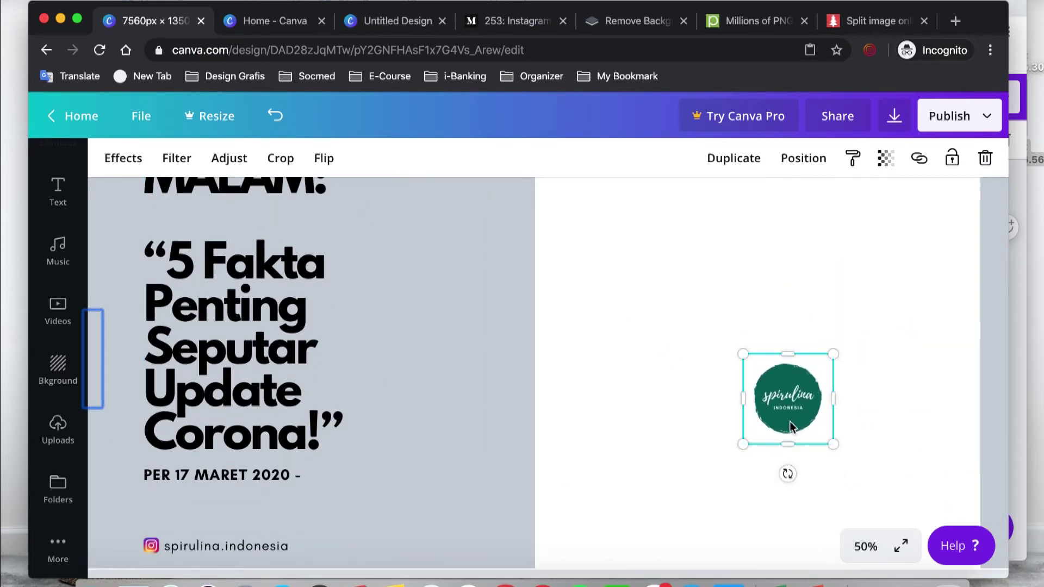
drag(788, 426, 439, 505)
drag(480, 430, 499, 421)
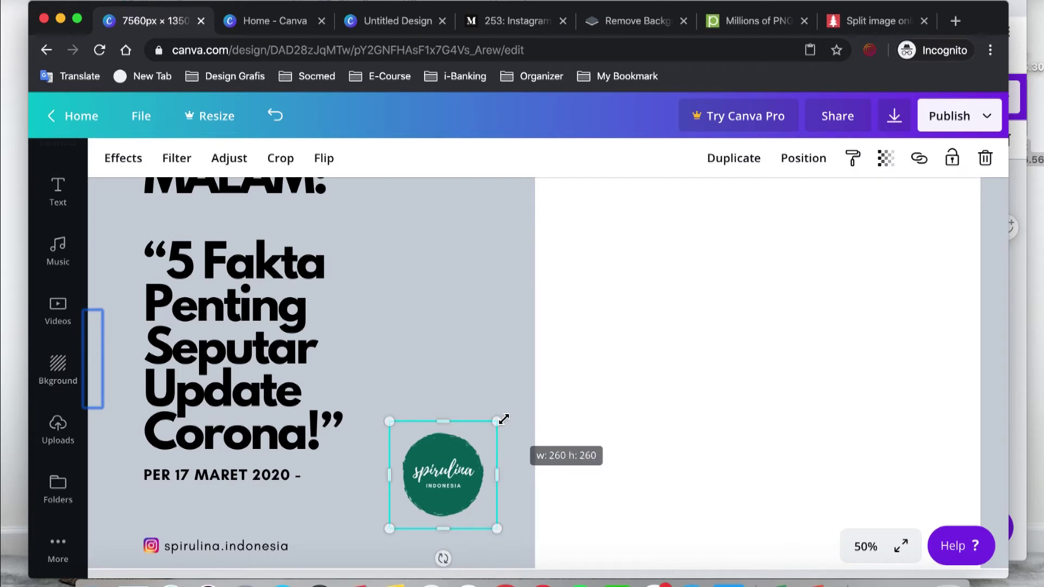
- Tilt the logo slightly counter-clockwise and place it across the border of the first and second slides, overlapping the bottom edge
scroll(498, 428, down, 2)
drag(443, 489, 467, 495)
drag(446, 391, 516, 462)
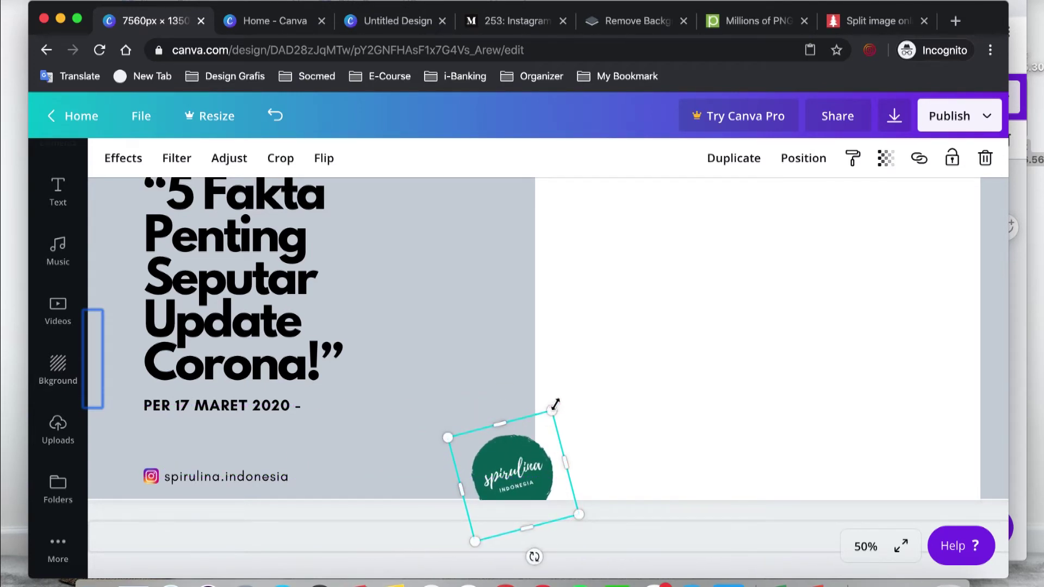
drag(535, 555, 529, 557)
drag(535, 450, 535, 452)
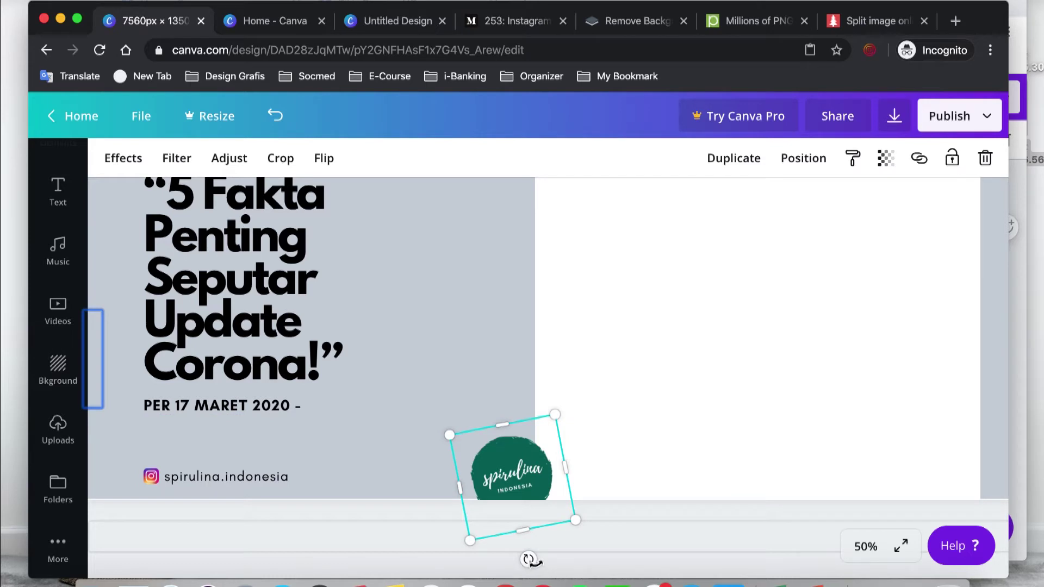
drag(529, 559, 529, 559)
click(657, 412)
click(501, 454)
drag(453, 433, 449, 430)
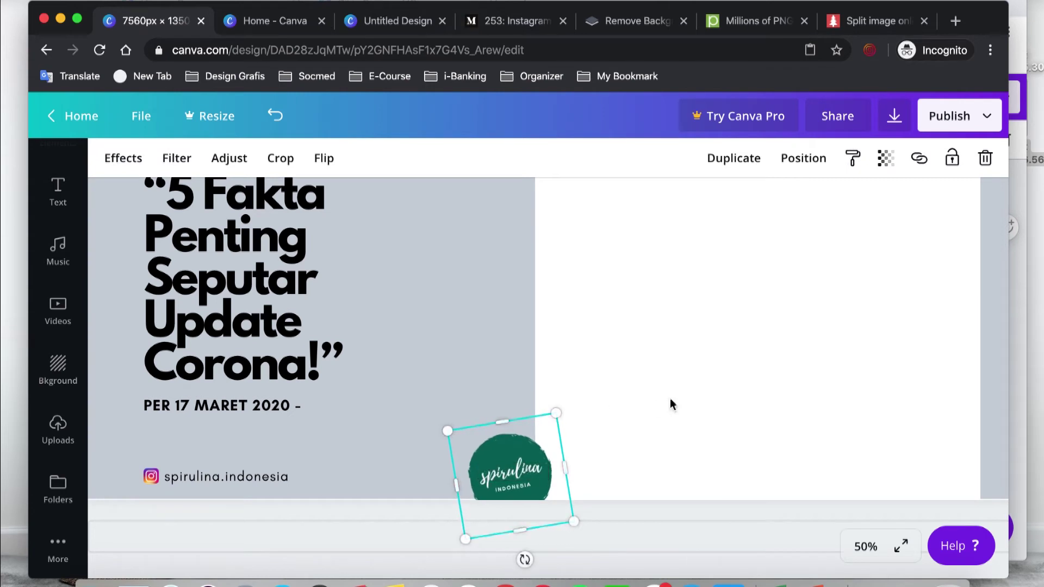
click(670, 401)
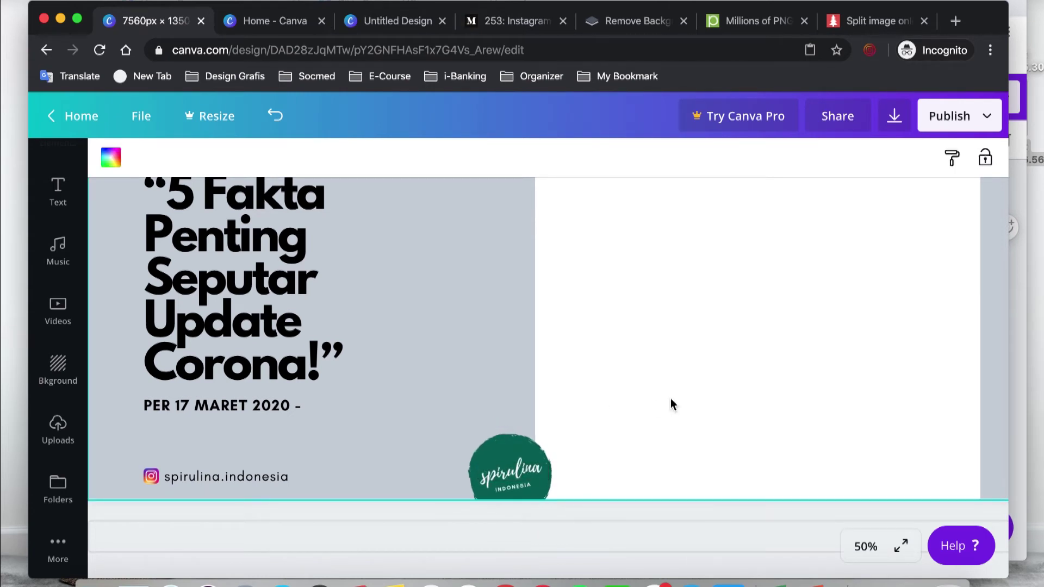
- Set the logo's transparency to 50
click(534, 454)
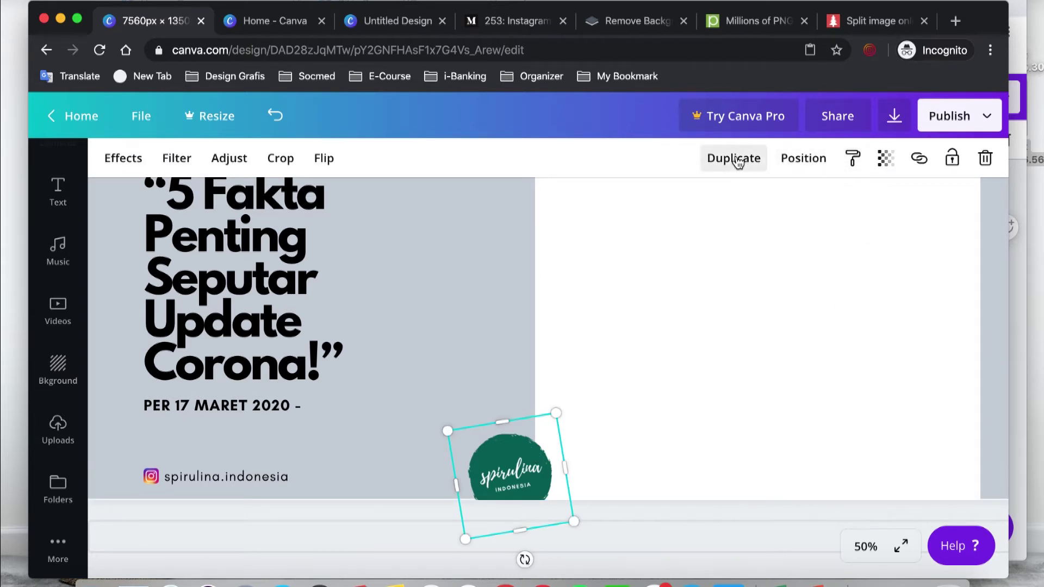
click(893, 165)
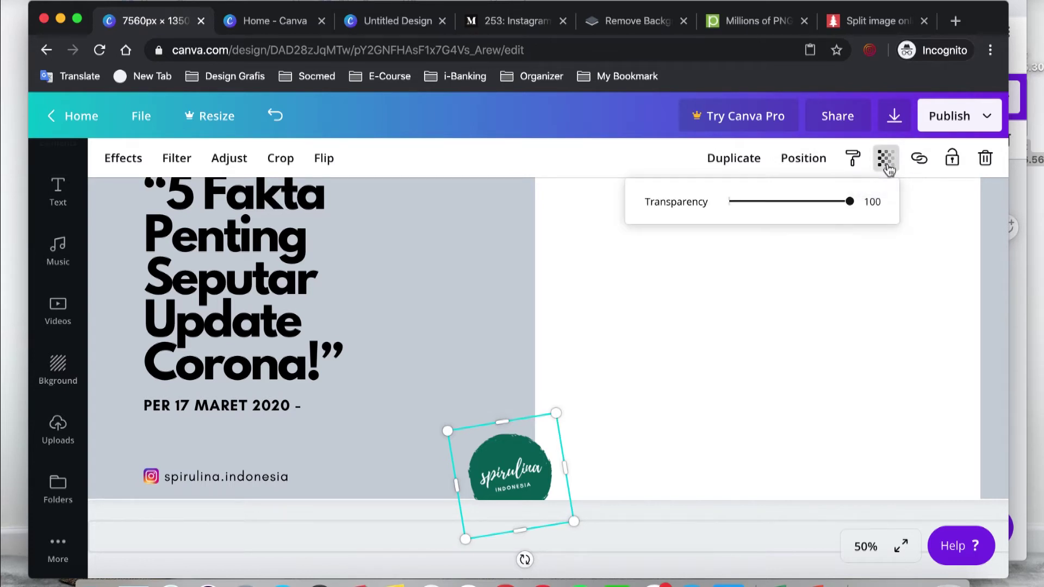
drag(851, 202, 791, 220)
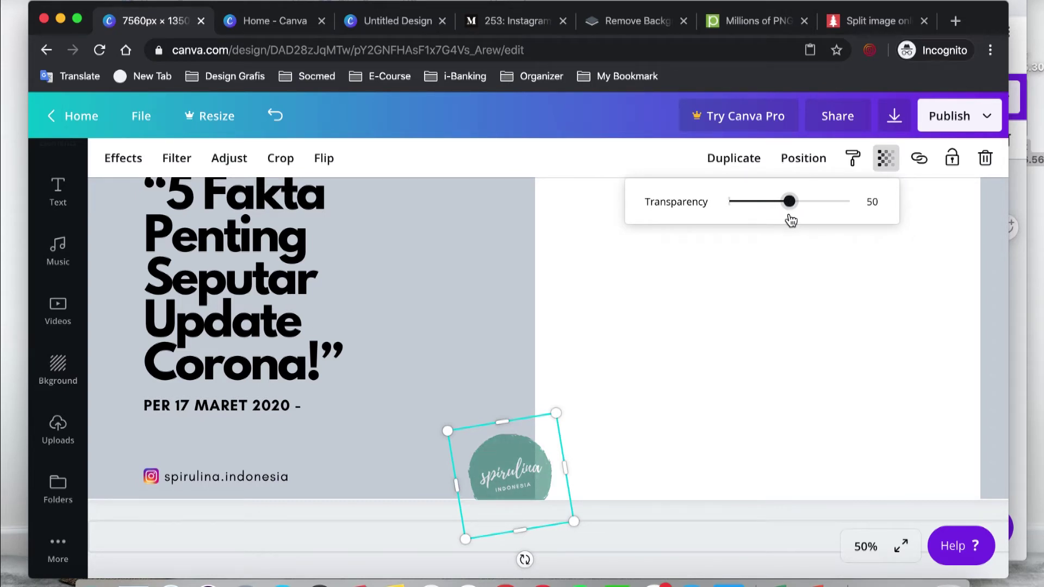
click(783, 265)
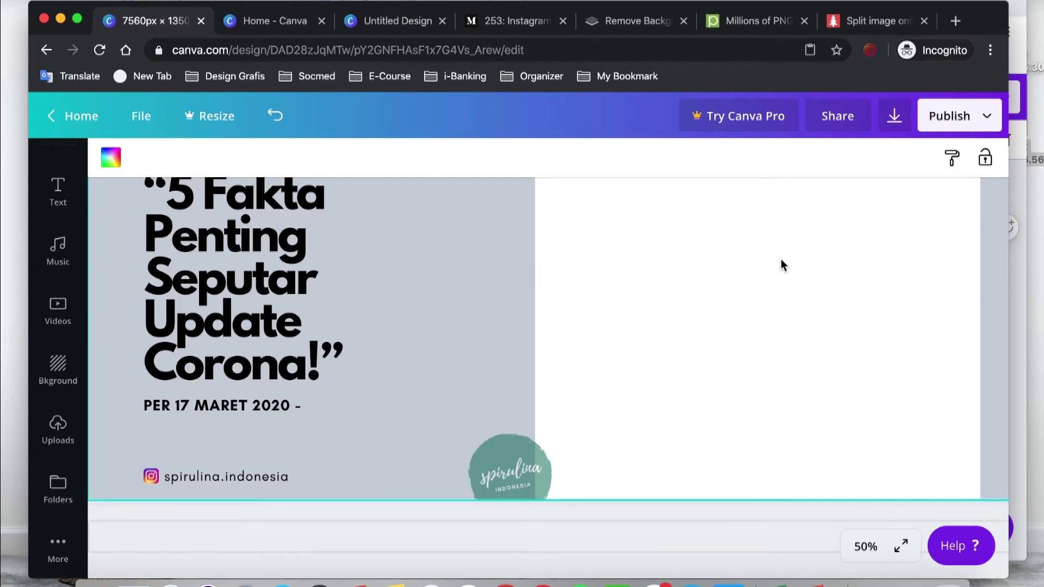
- Shrink the headline on the first slide to font size 68.3 and position it evenly between the top caption and the date line
click(866, 545)
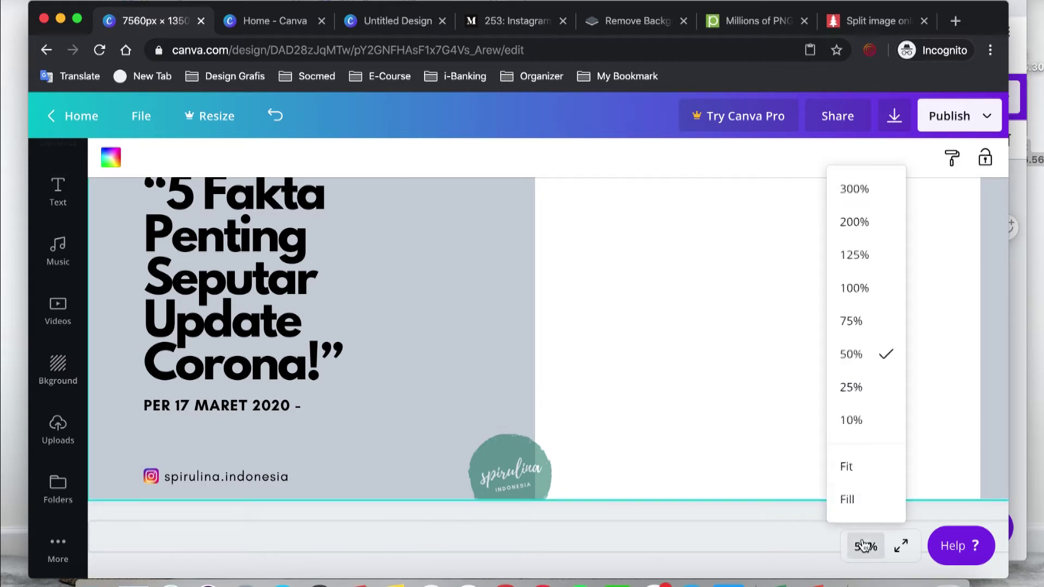
click(856, 386)
click(201, 378)
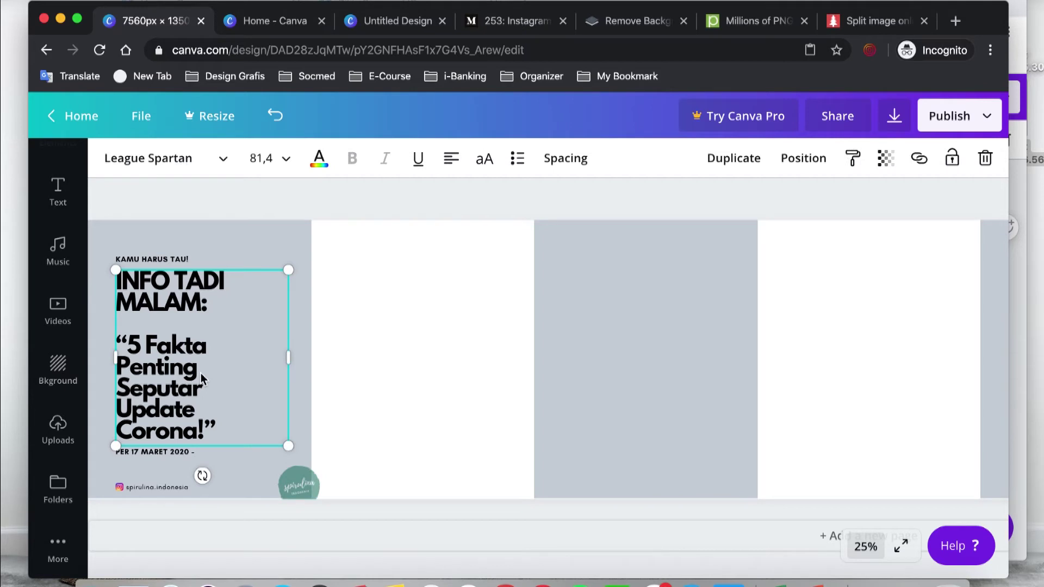
drag(289, 266, 273, 282)
click(311, 205)
drag(195, 295, 183, 290)
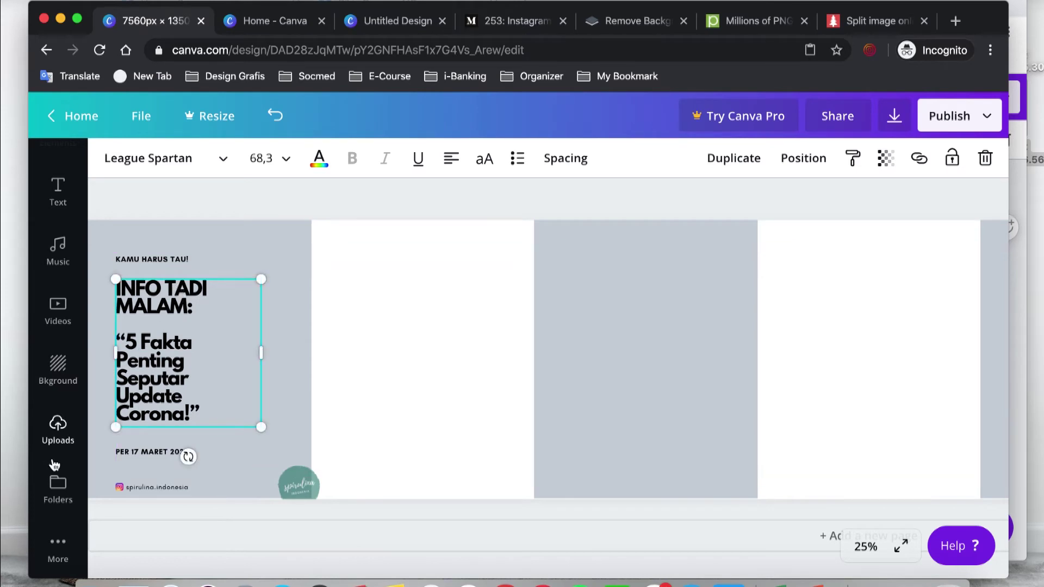
click(58, 430)
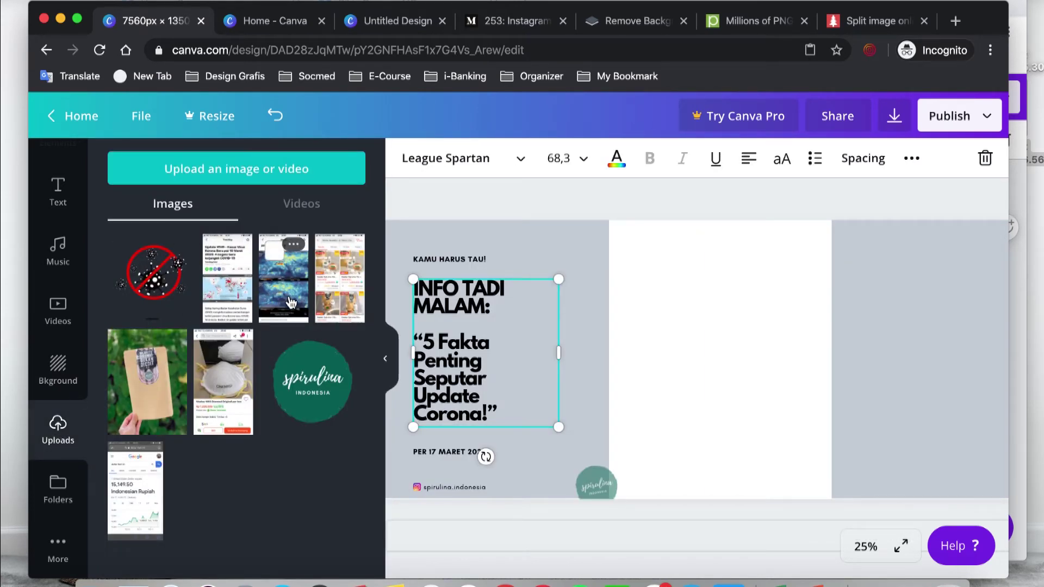
key(Escape)
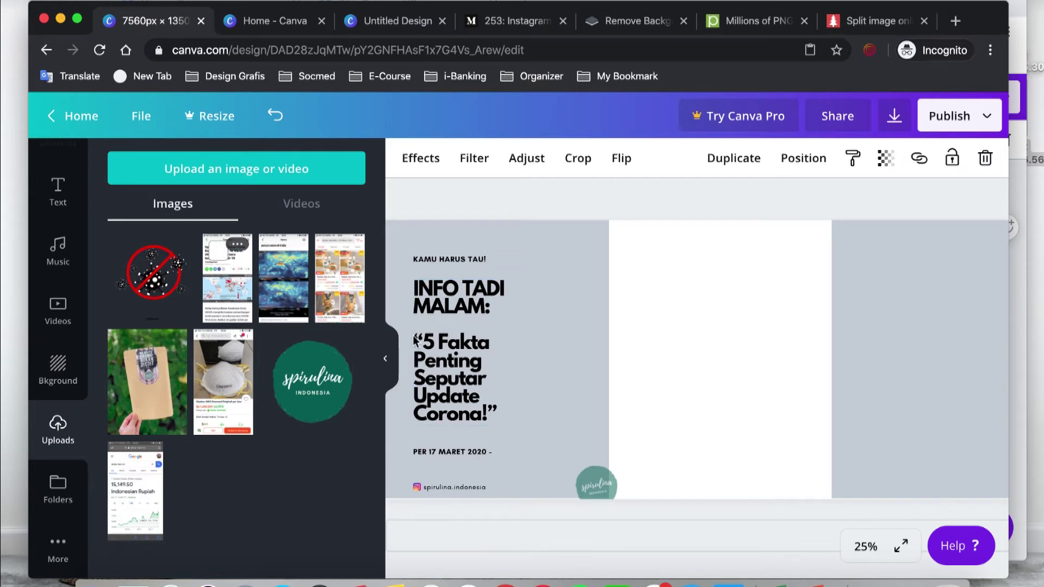
scroll(825, 391, right, 10)
drag(716, 328, 539, 320)
key(Delete)
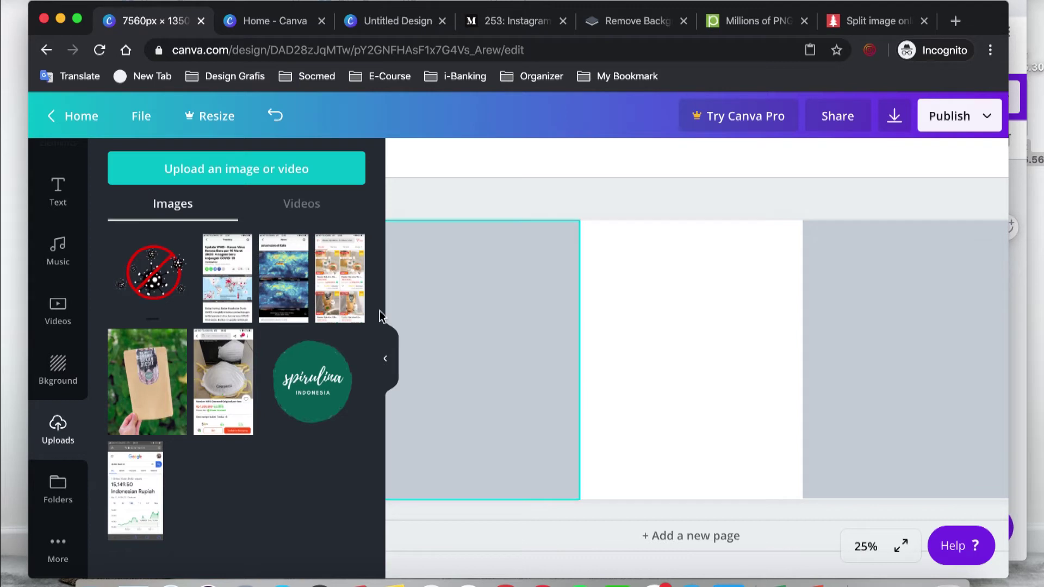
click(265, 295)
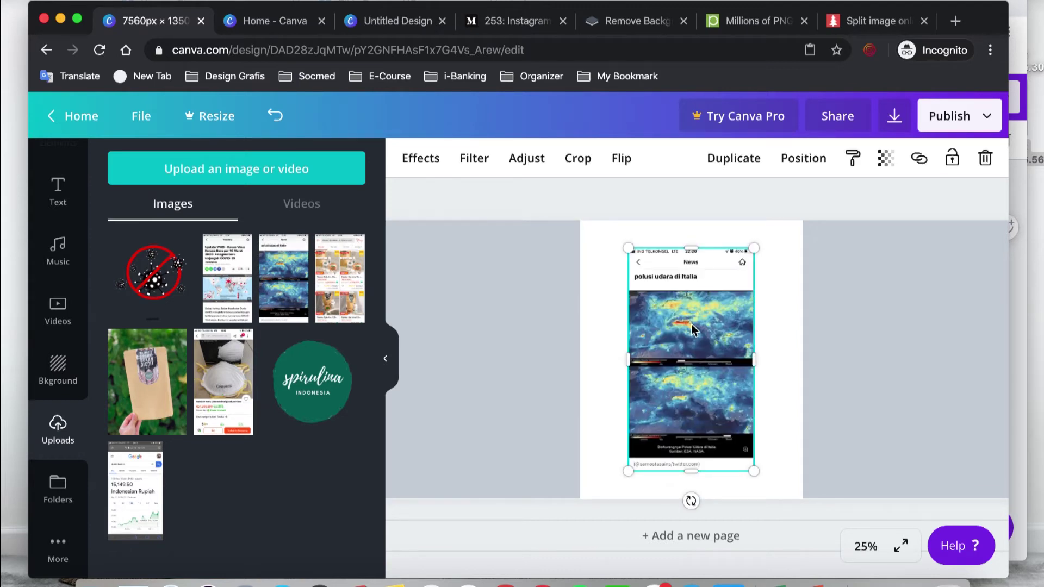
key(Delete)
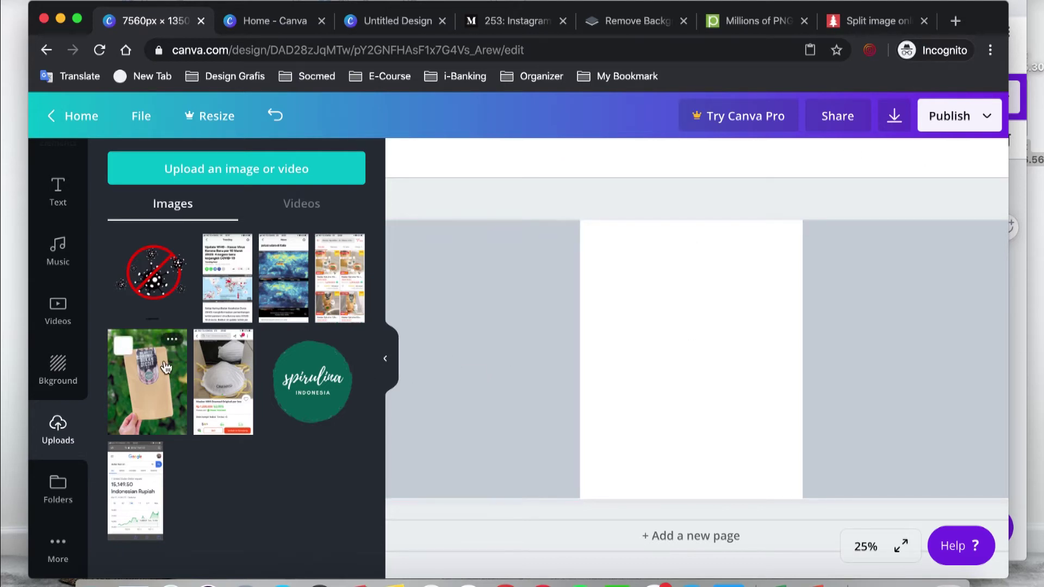
- Search the elements for "iphone" and add the black notched phone frame to the design
scroll(55, 348, up, 3)
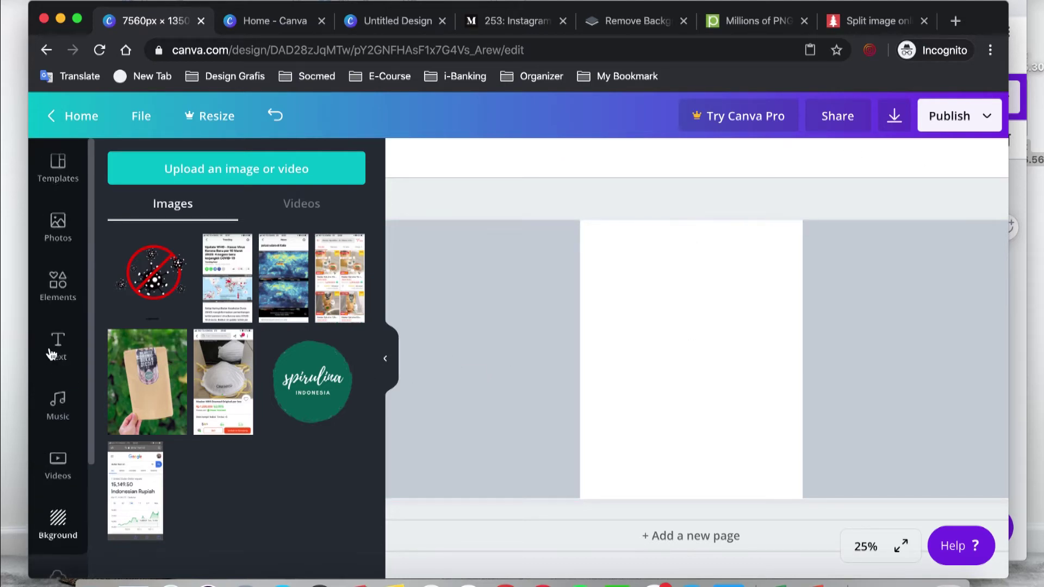
click(57, 284)
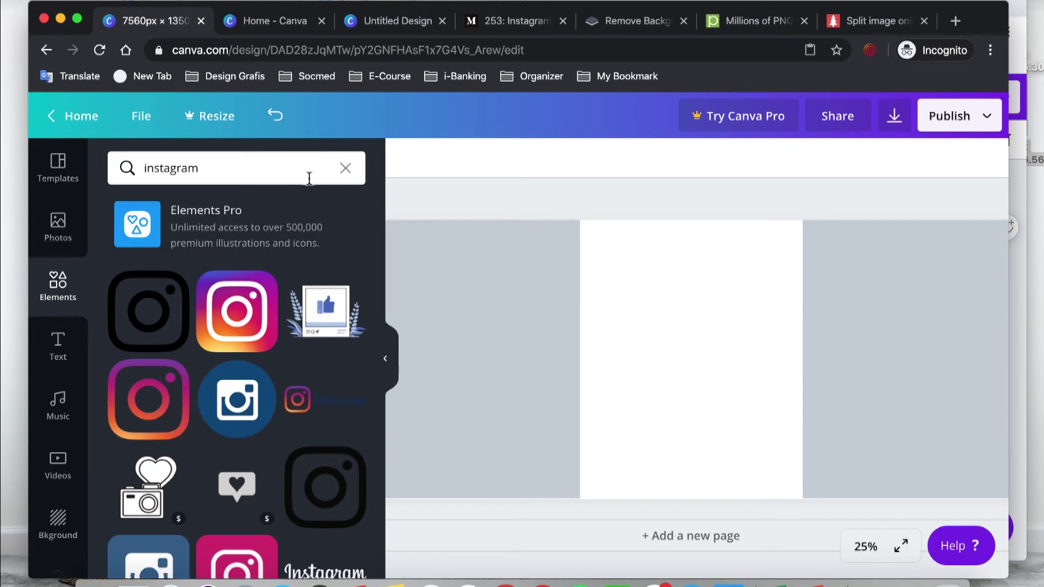
click(345, 168)
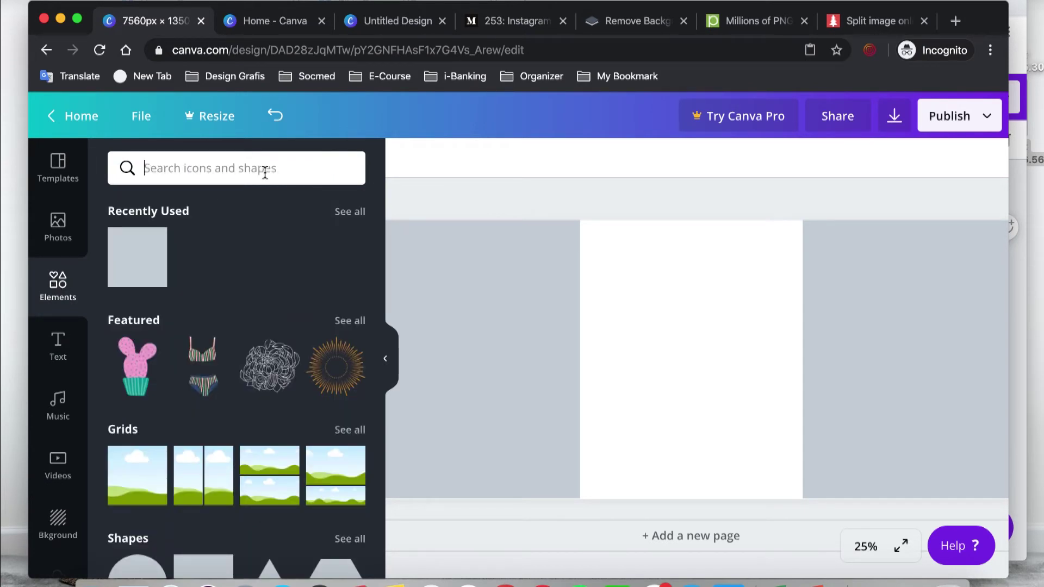
text(ip)
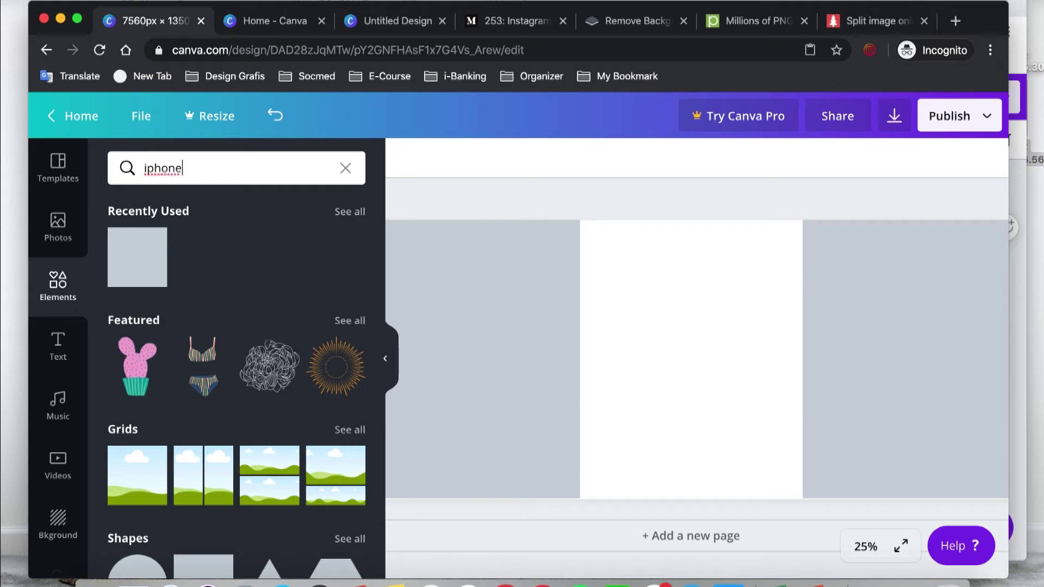
text(hone)
key(Return)
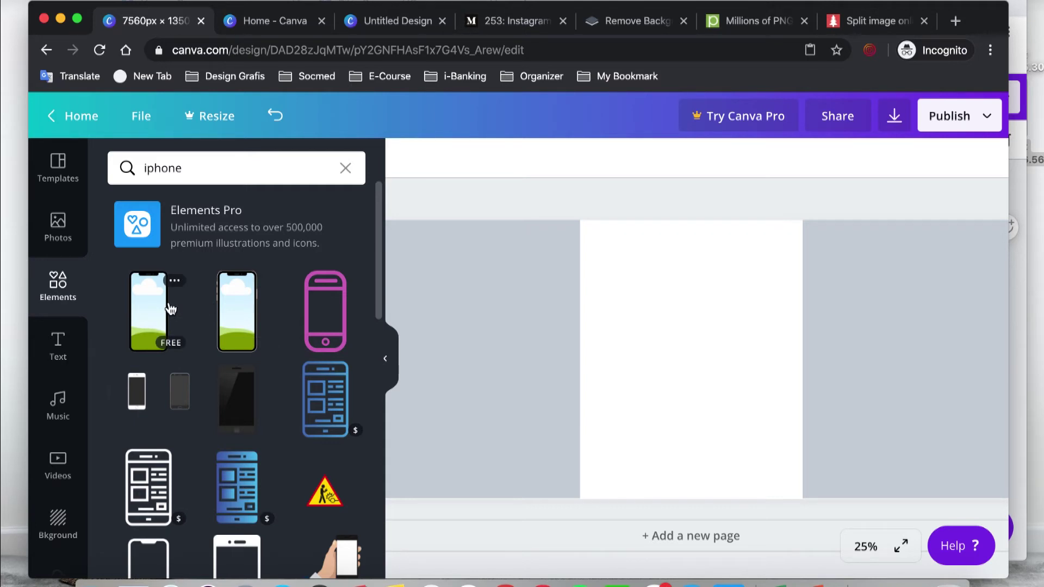
click(220, 307)
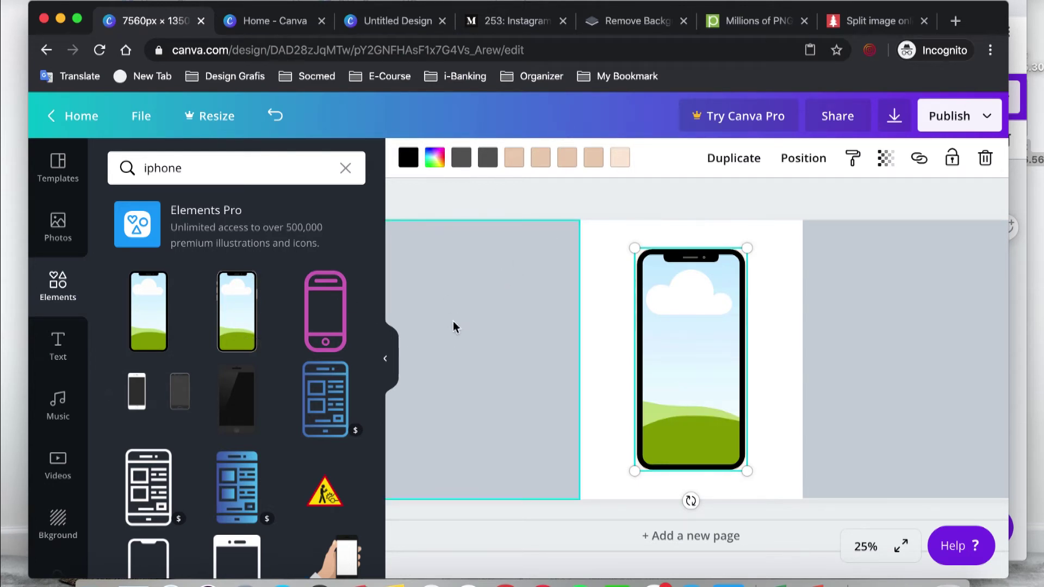
- Move the phone frame onto the second slide, close to its border with the first slide
click(386, 358)
scroll(415, 289, left, 8)
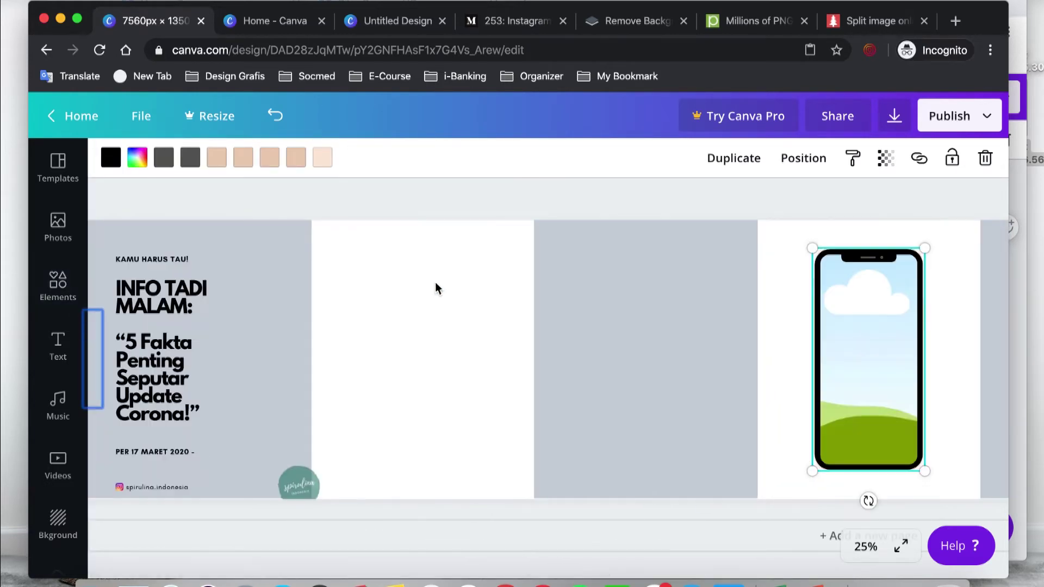
drag(883, 340, 389, 344)
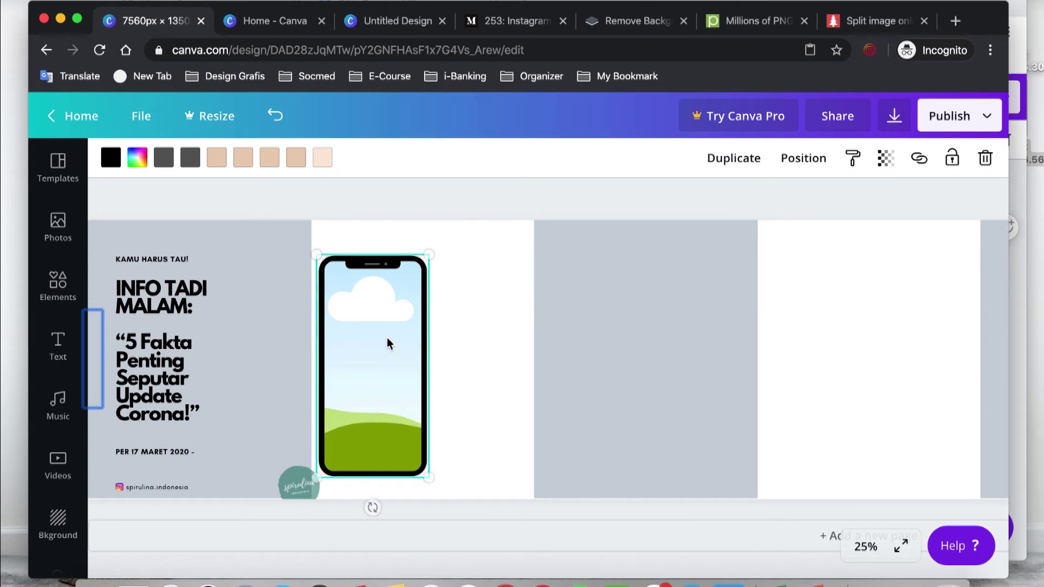
click(473, 204)
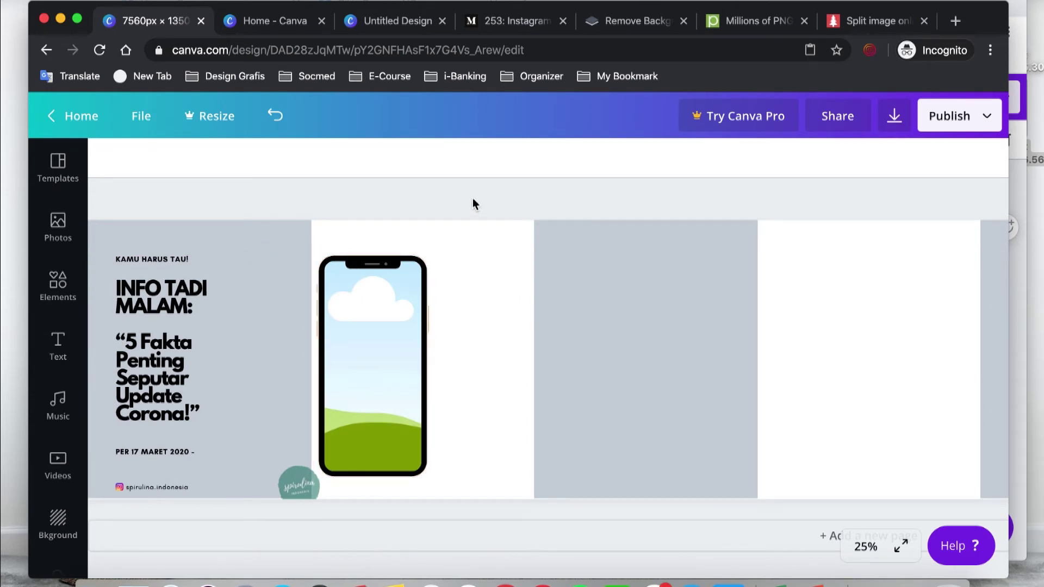
- Fill the phone frame with the uploaded screenshot of the WHO Corona update with the world map
scroll(60, 435, down, 3)
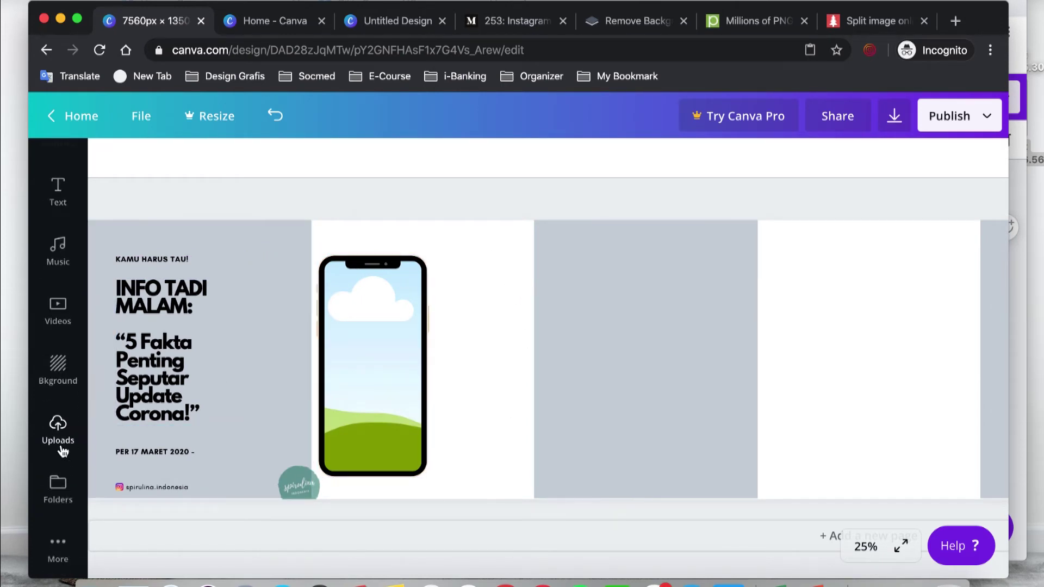
click(61, 450)
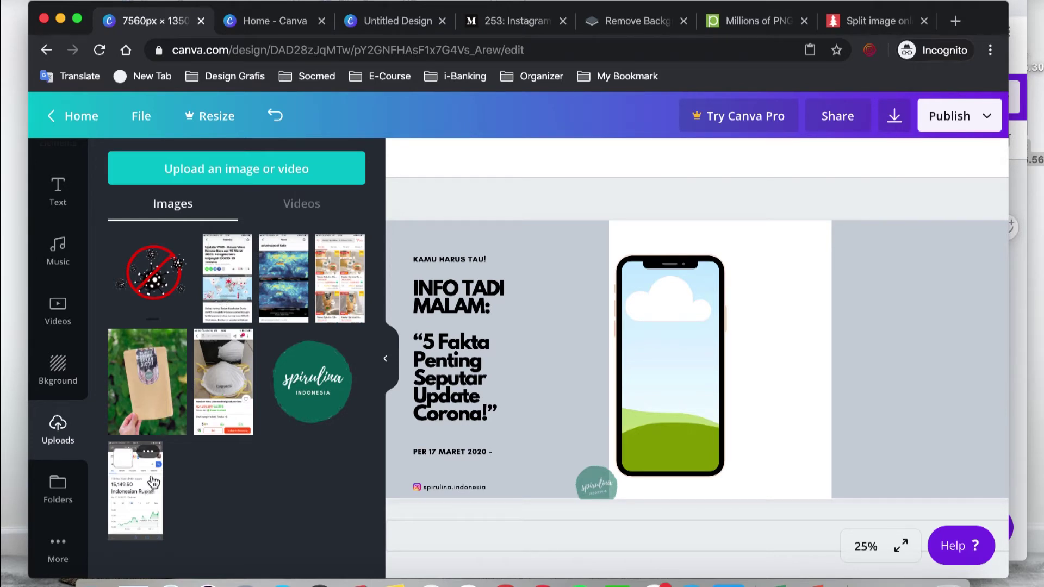
drag(229, 299, 643, 344)
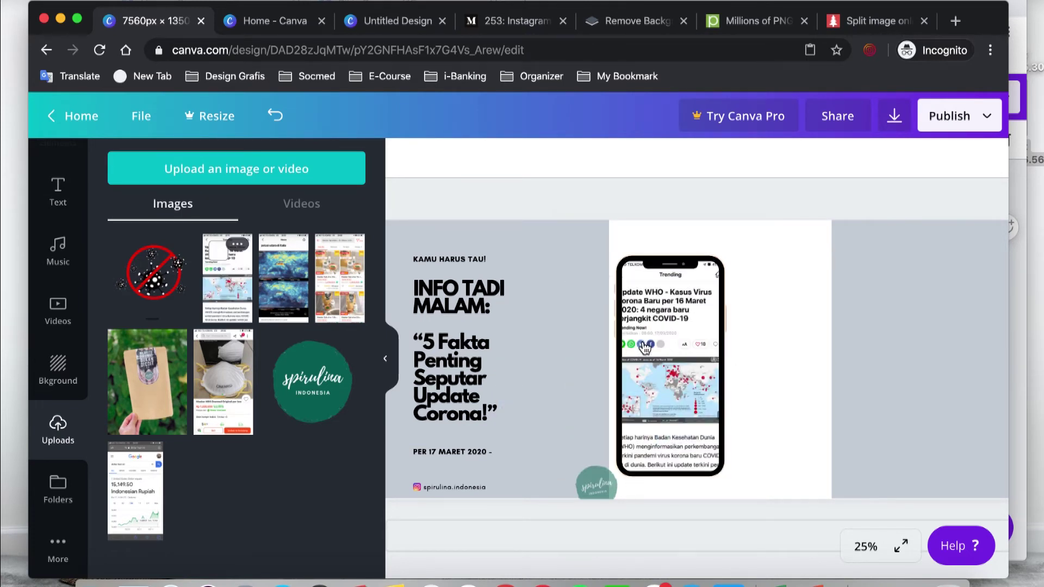
click(643, 361)
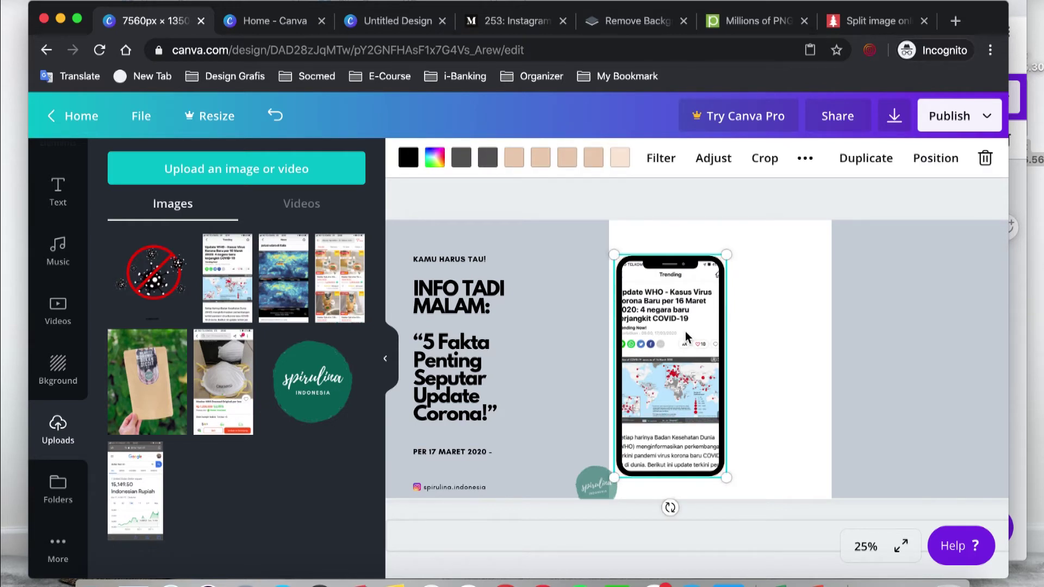
click(670, 204)
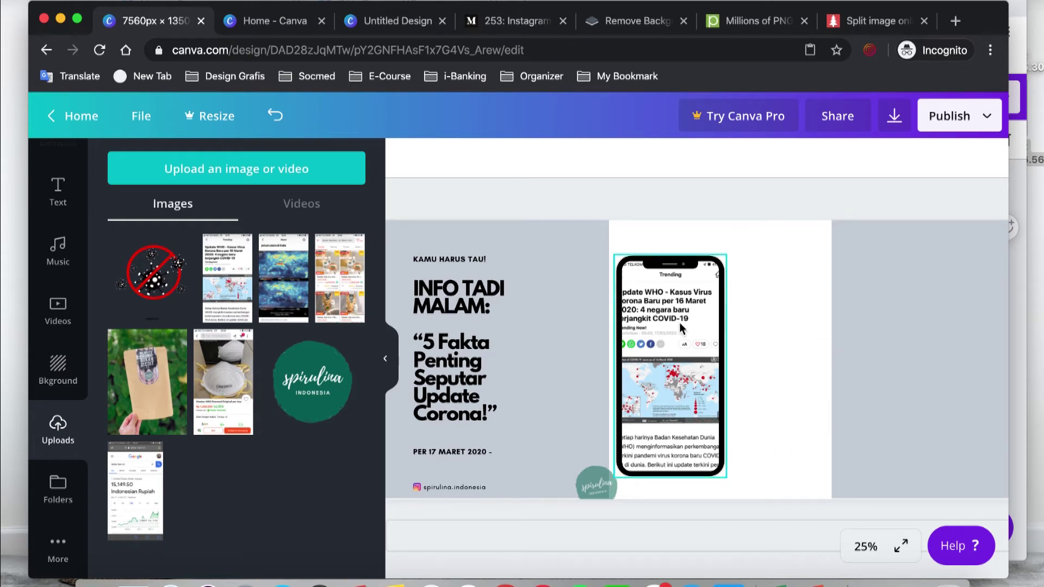
- Move the "KAMU HARUS TAU!" caption on the first slide down to just above the headline
click(469, 260)
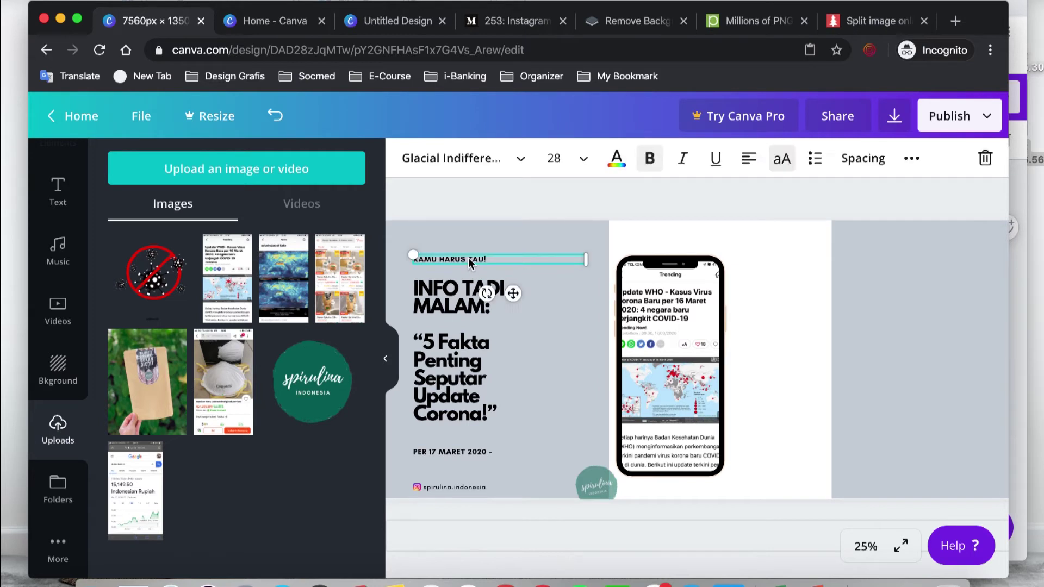
drag(469, 260, 469, 273)
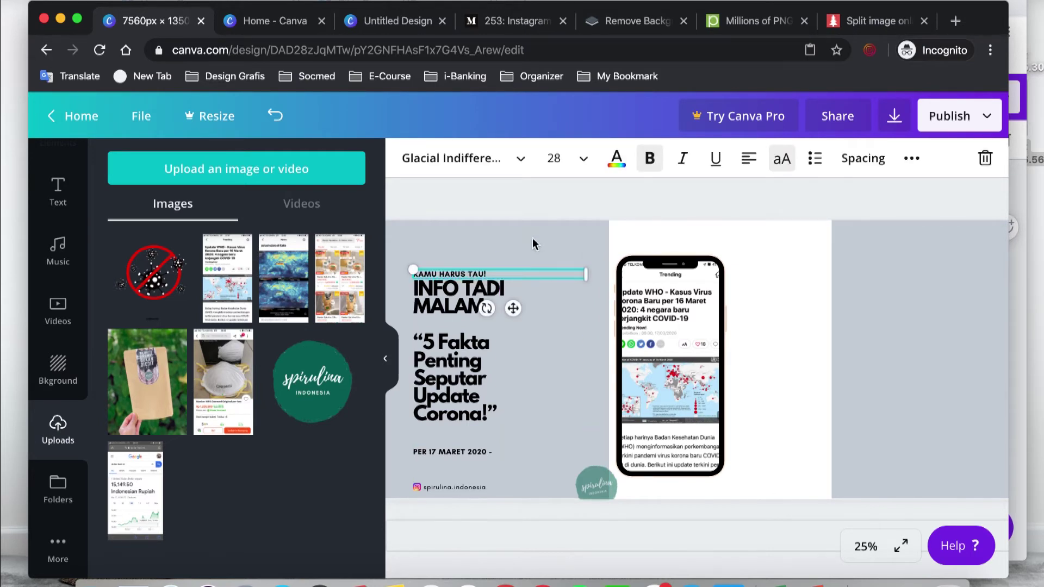
click(540, 208)
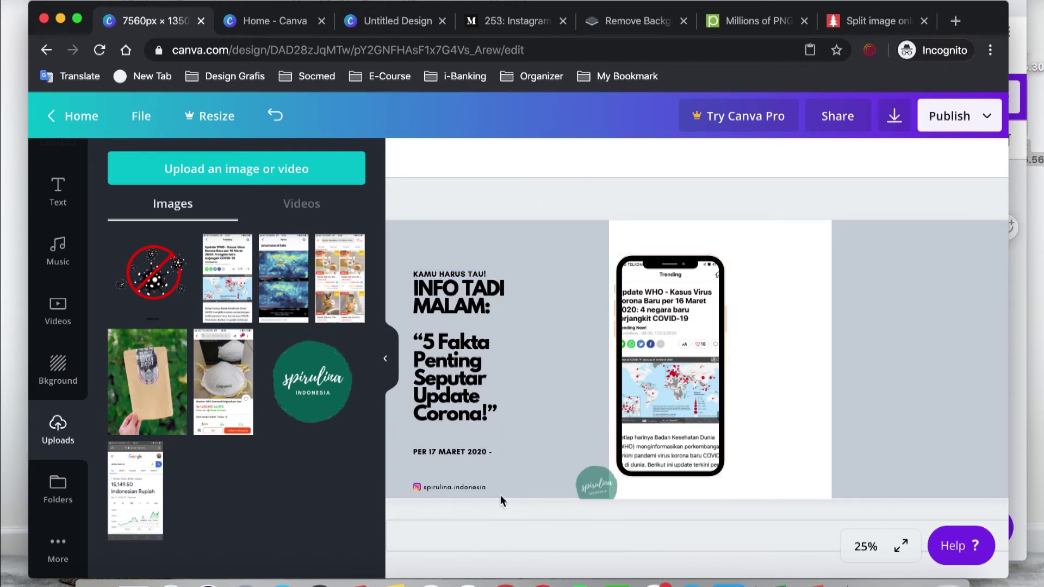
- Copy item 1, "Update WHO: Korban Naik", with its two points from the Notes outline, paste it into the Canva design and move it toward the third slide
click(394, 583)
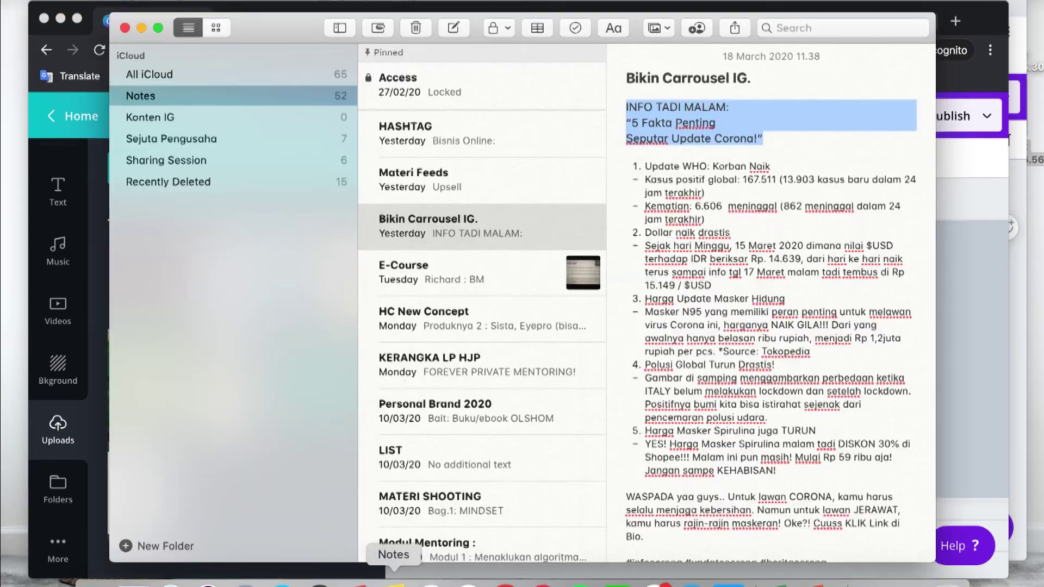
click(630, 164)
drag(640, 166, 765, 216)
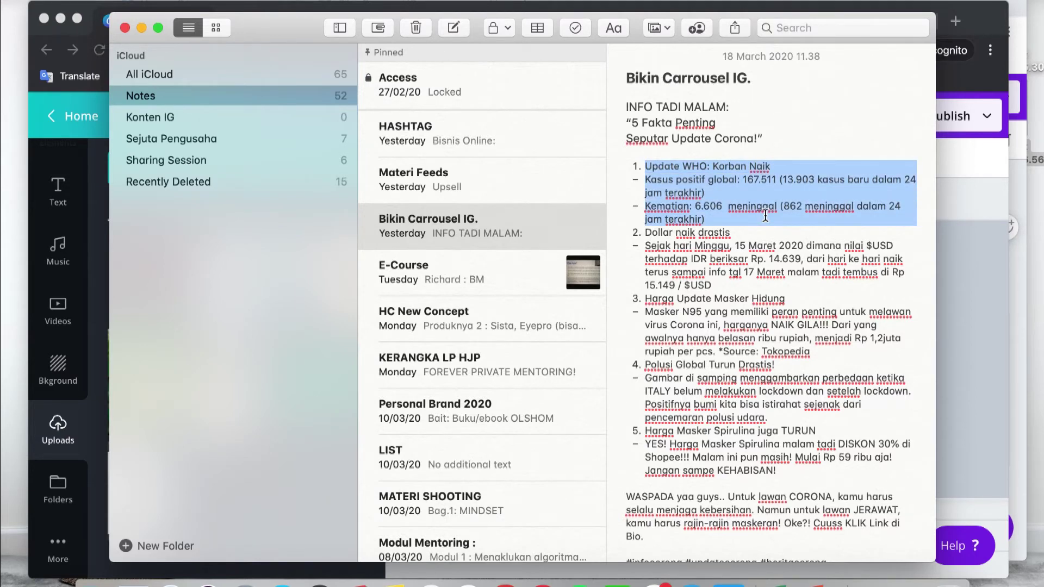
click(989, 33)
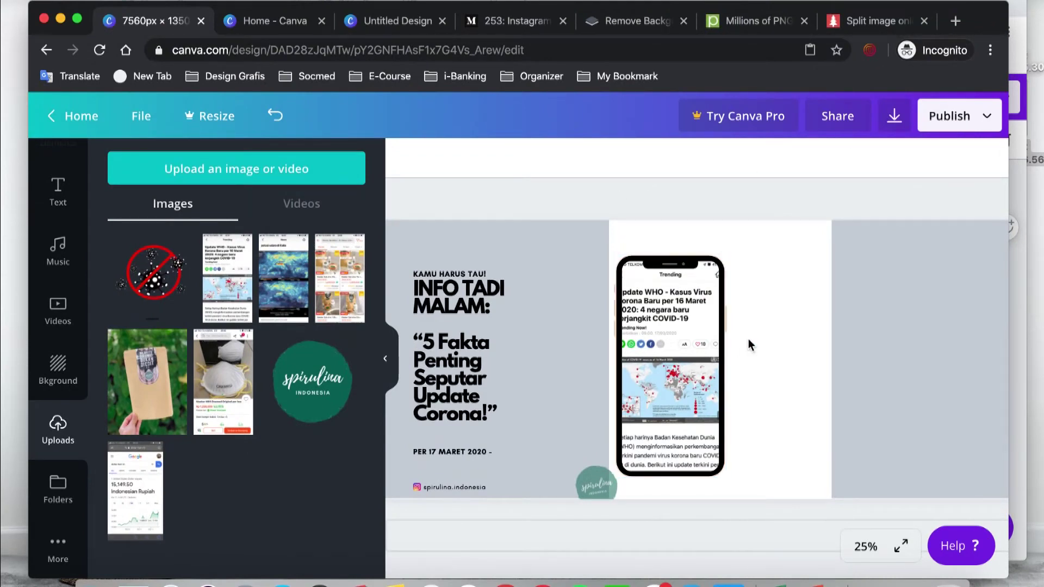
text(1. Update WHO: Korban Naik - Kasus positif global: 167.511 (13.903 kasus baru dalam 24 jam terakhir) - Kematian: 6.606 meninggal (862 meninggal dalam 24 jam terakhir))
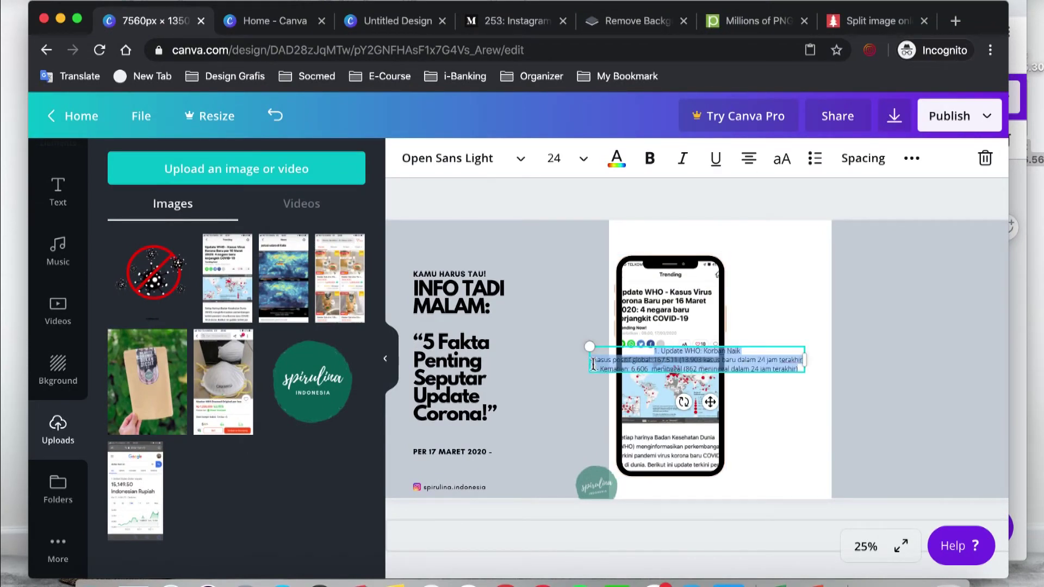
click(772, 373)
drag(774, 362, 987, 294)
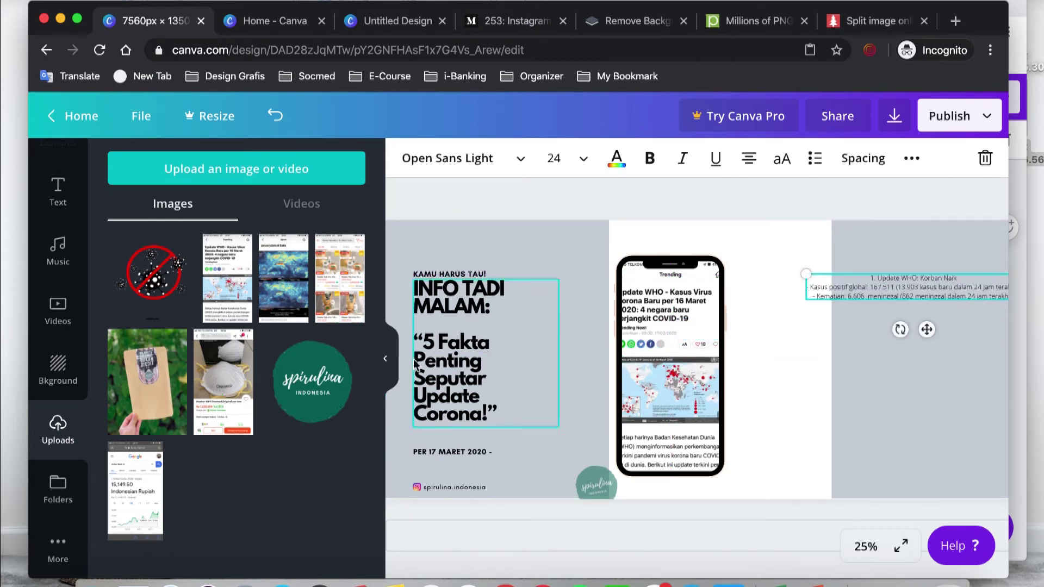
- Place a copy of the first slide's date line beside the phone on the second slide
click(389, 361)
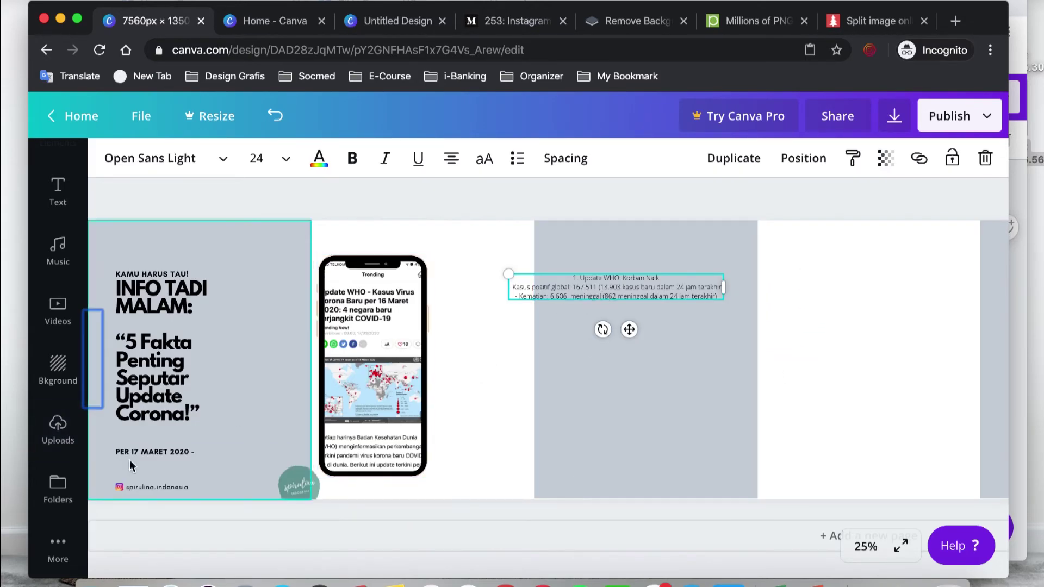
click(146, 452)
drag(215, 485, 539, 373)
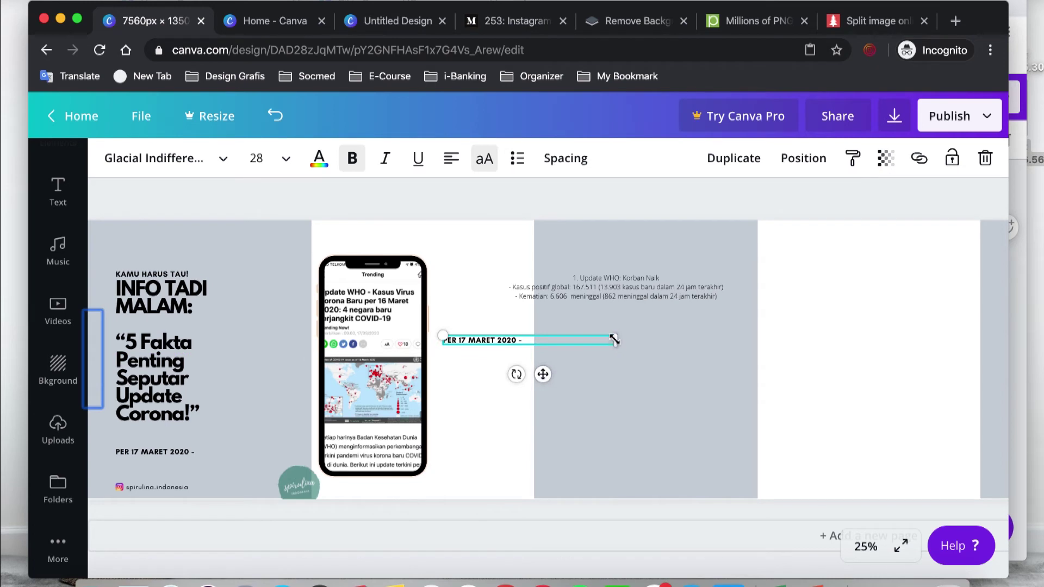
- Remove the plain pasted text box and replace the copied date line's wording with the "1. UPDATE WHO: KORBAN NAIK" text
click(617, 286)
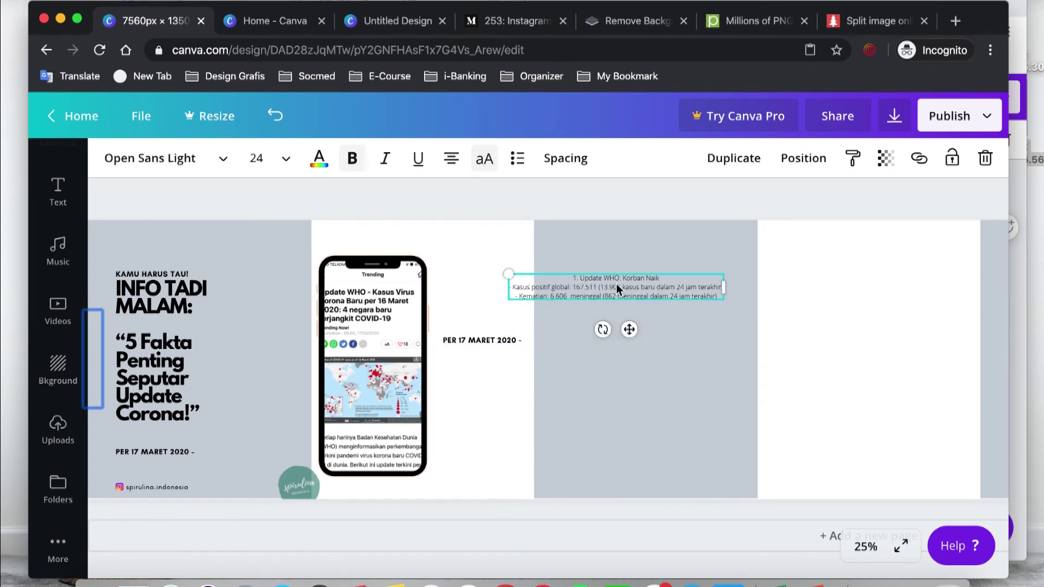
click(617, 286)
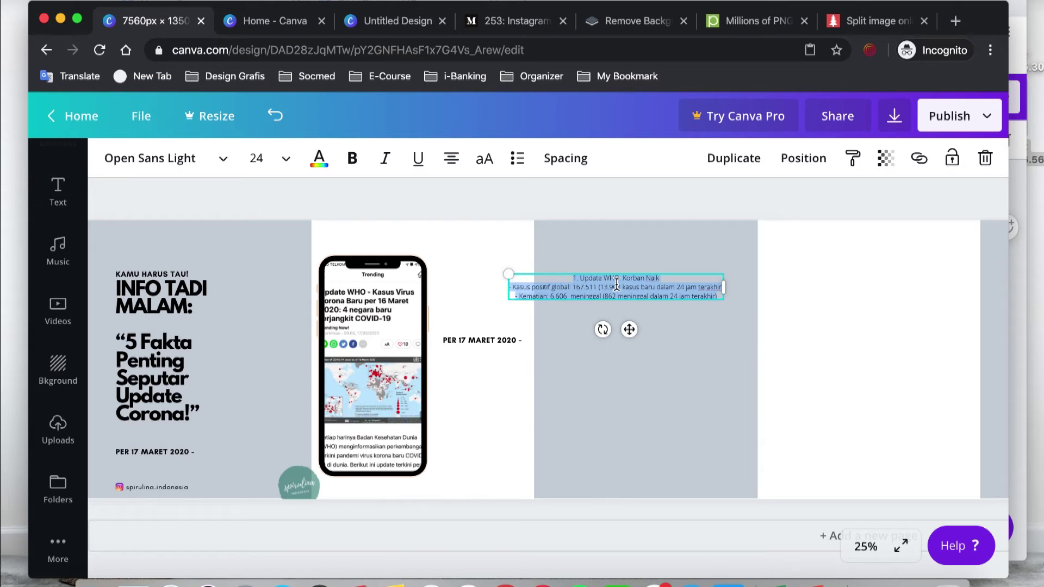
key(BackSpace)
click(506, 200)
click(487, 342)
click(487, 344)
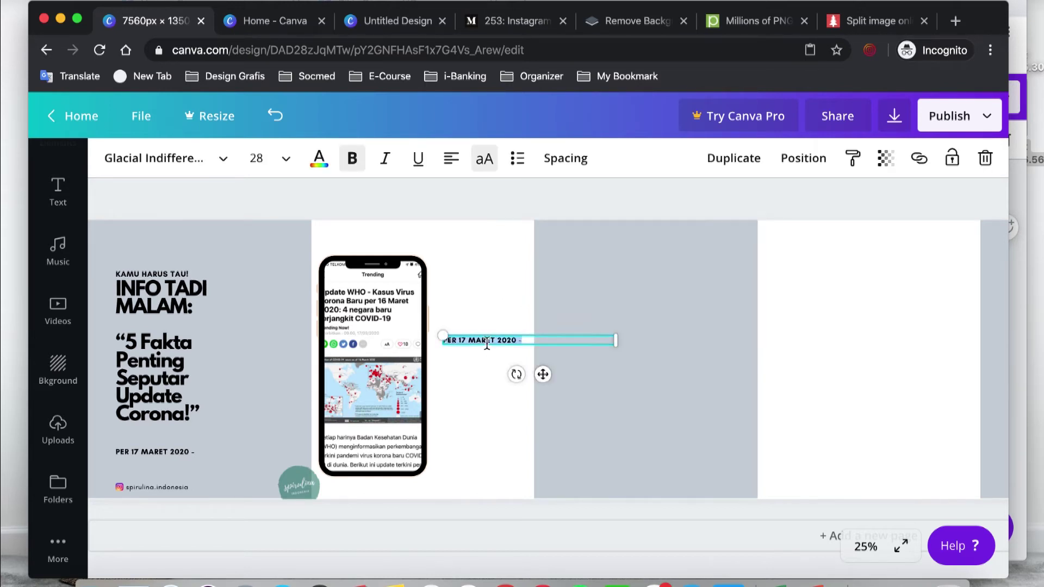
text(1. UPDATE WHO: KORBAN NAIK - KASUS POSITIF GLOBAL: 167.511 (13.903 KASUS BARU DALAM 24 JAM TERAKHIR) - KEMATIAN: 6.606  MENINGGAL (862 MENINGGAL DALAM 24 JAM TERAKHIR))
- Fit the WHO text beside the phone within the second slide, adding a blank line before "KEMATIAN" and slightly enlarging the text
drag(616, 341, 536, 344)
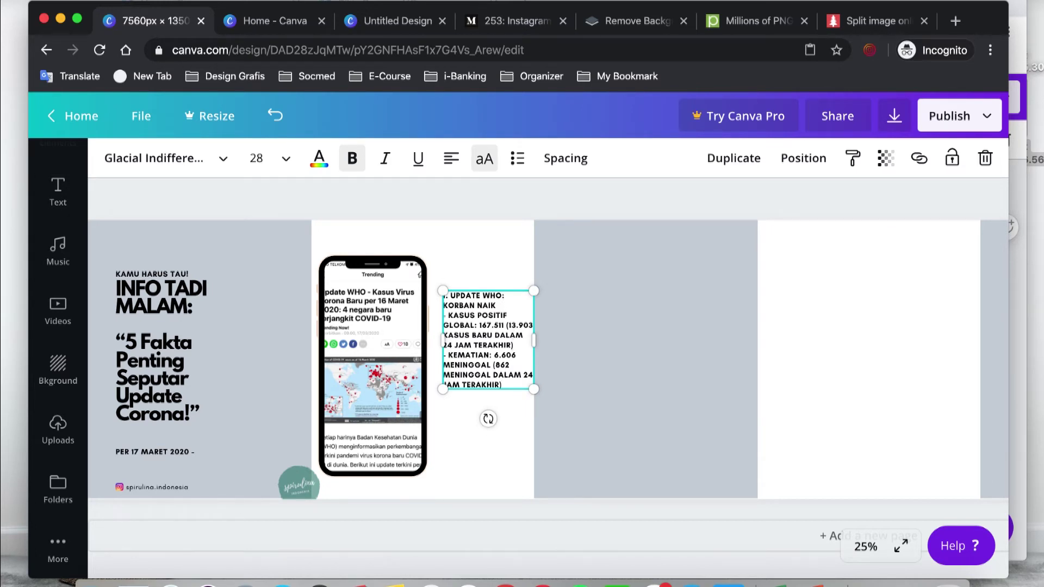
key(Return)
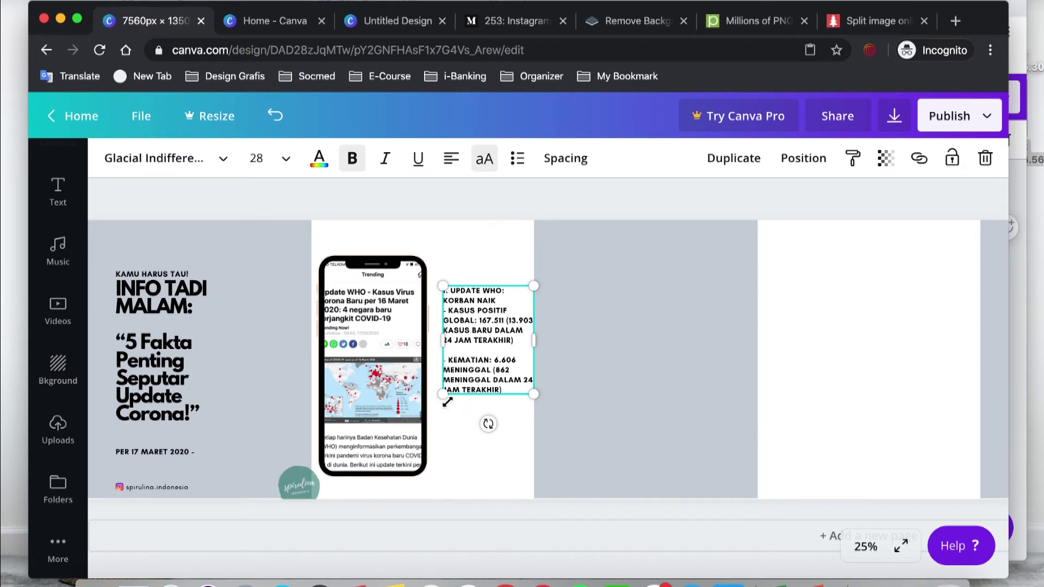
mouse_move(444, 395)
mouse_down()
mouse_move(435, 422)
mouse_move(434, 406)
mouse_up()
drag(533, 348, 525, 351)
drag(480, 316, 484, 327)
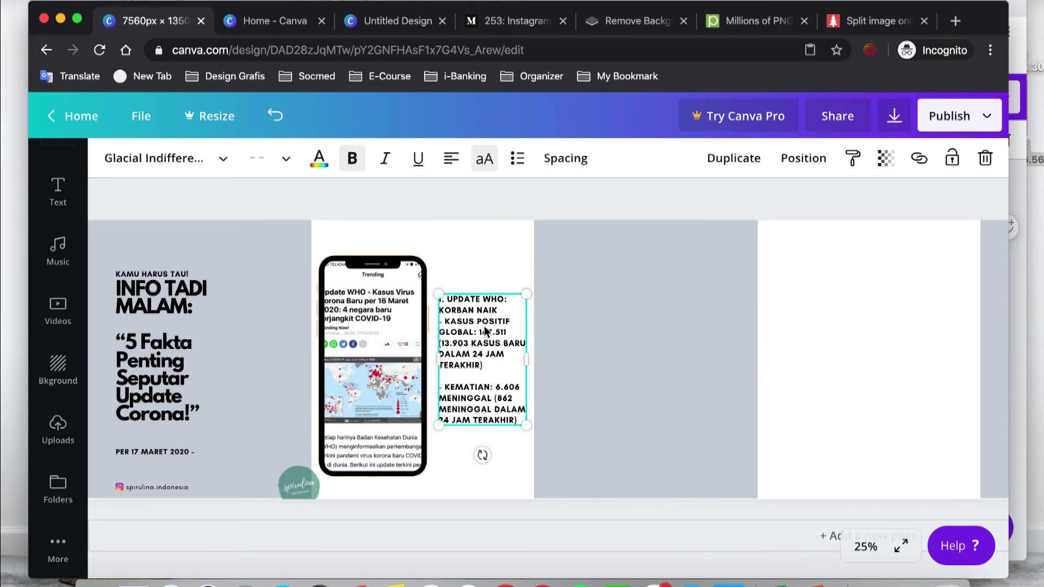
click(576, 198)
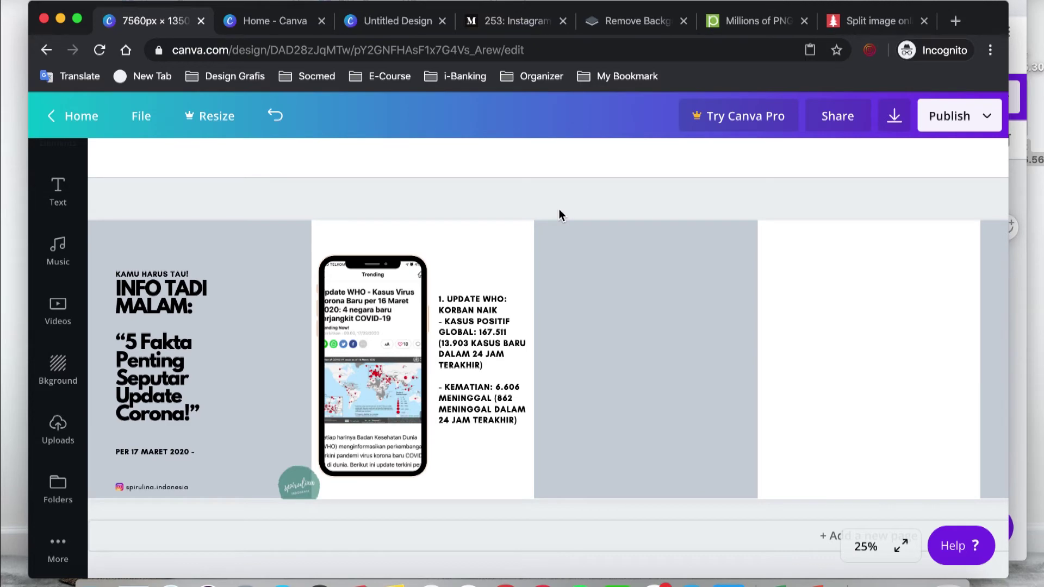
click(394, 583)
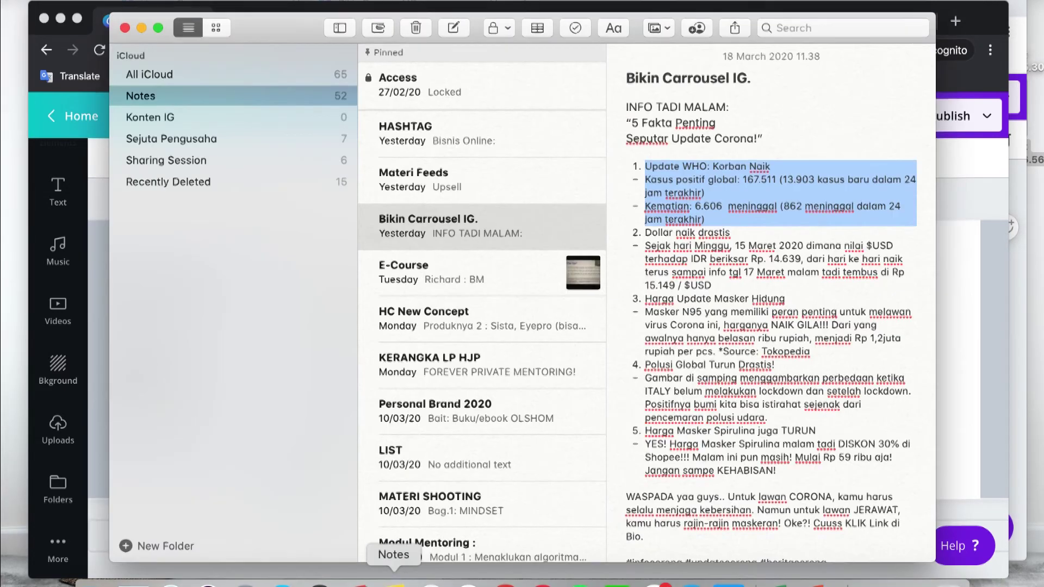
click(956, 88)
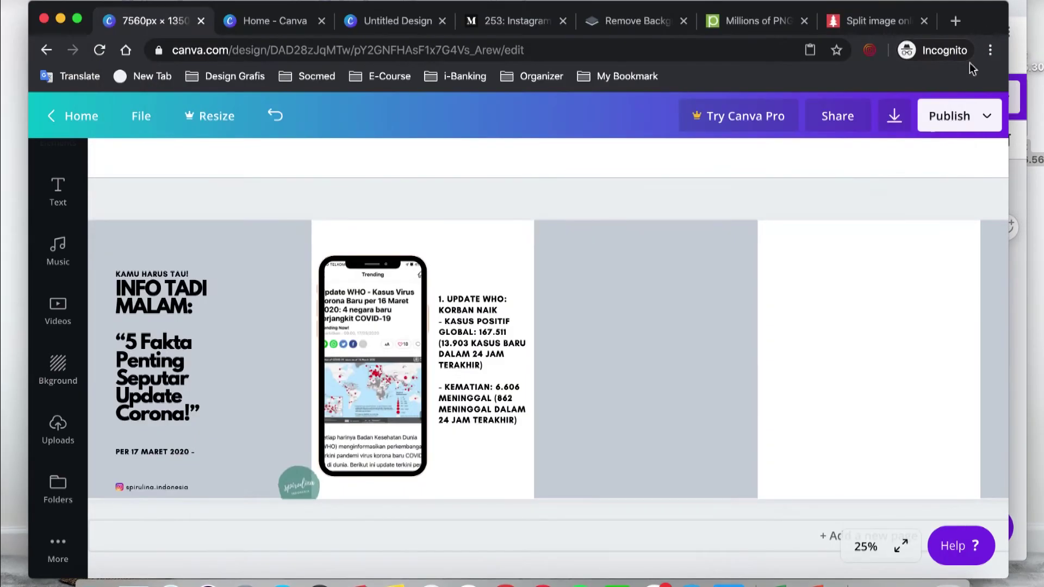
- Group the second slide's phone with its WHO text and place a duplicate of the group on the third slide
click(352, 320)
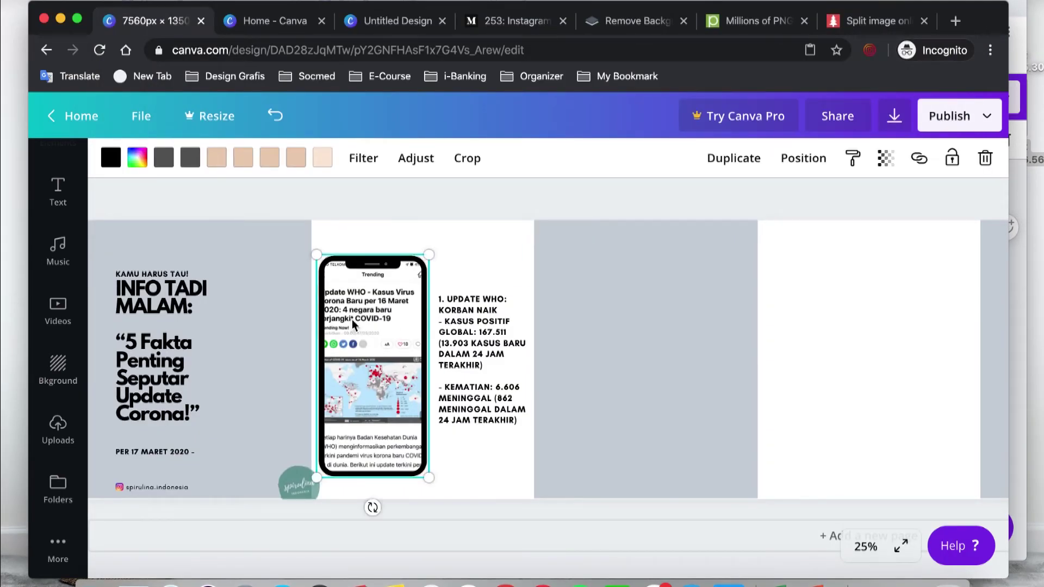
shift+click(455, 330)
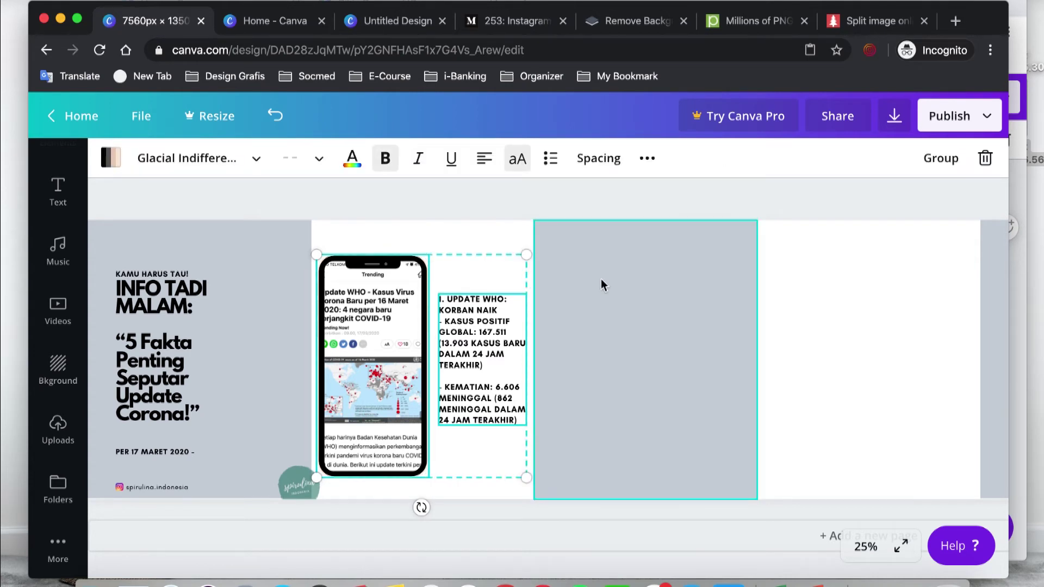
click(937, 159)
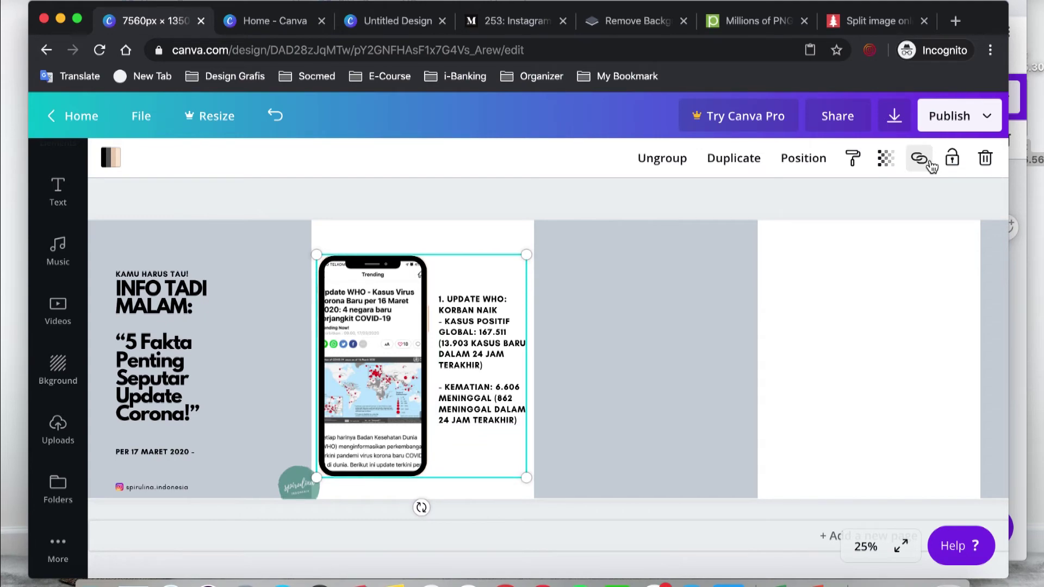
click(730, 174)
drag(386, 361, 567, 363)
click(481, 200)
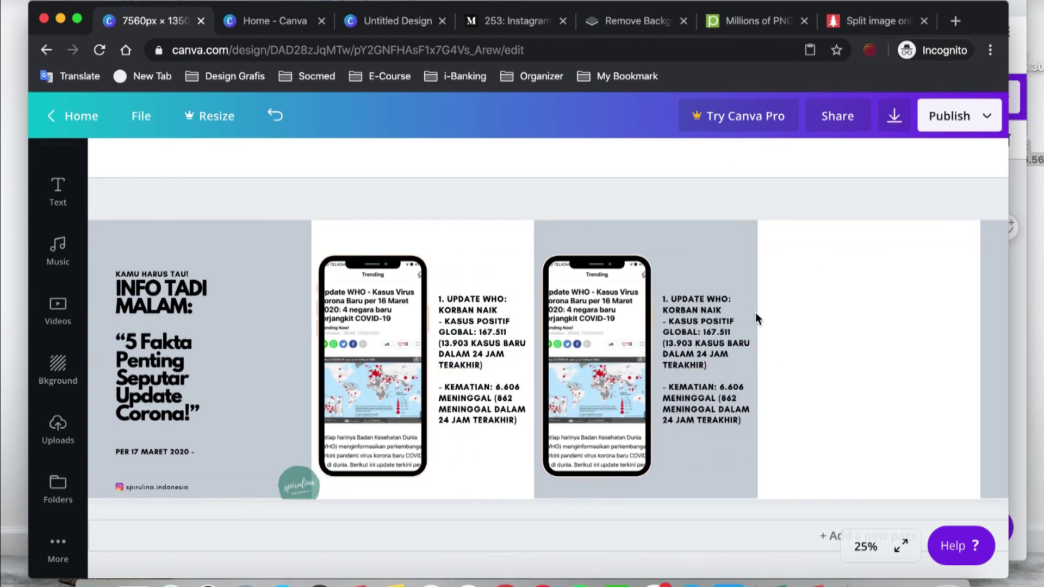
- Ungroup the copy on the third slide and mirror its layout, with the text on the slide's left side and the phone on its right
scroll(755, 316, right, 3)
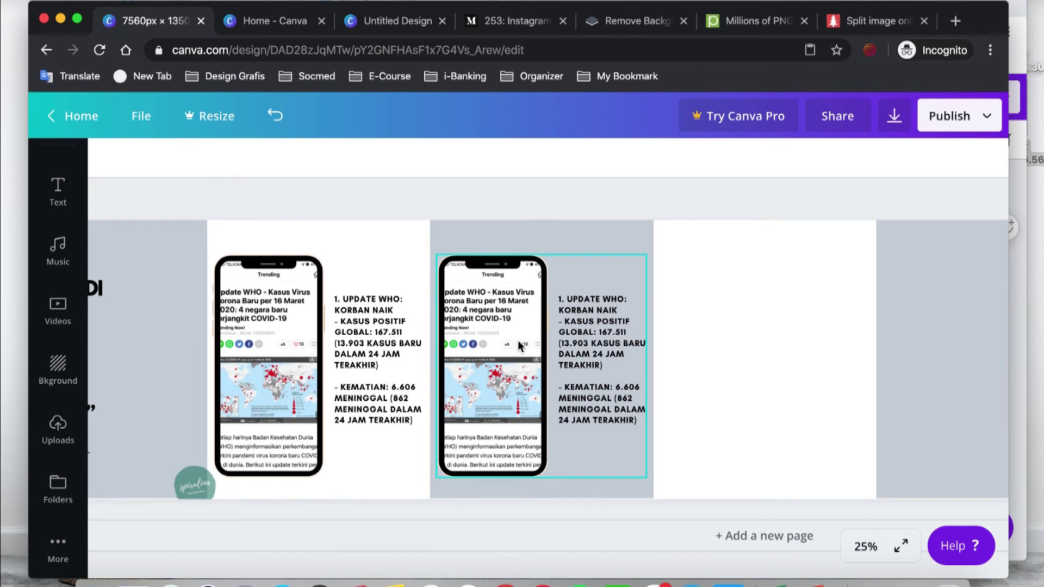
click(519, 345)
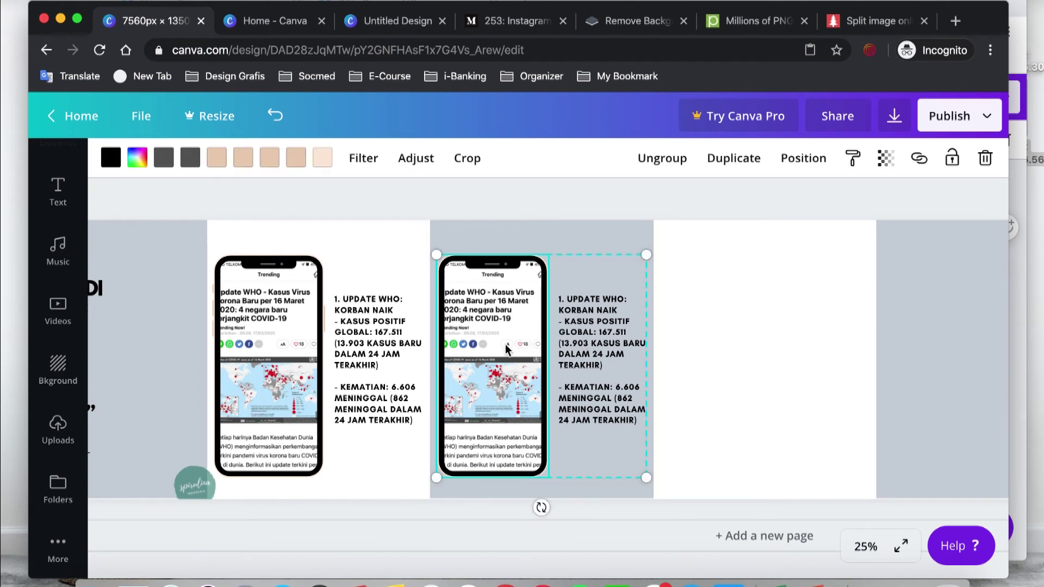
click(646, 163)
click(590, 326)
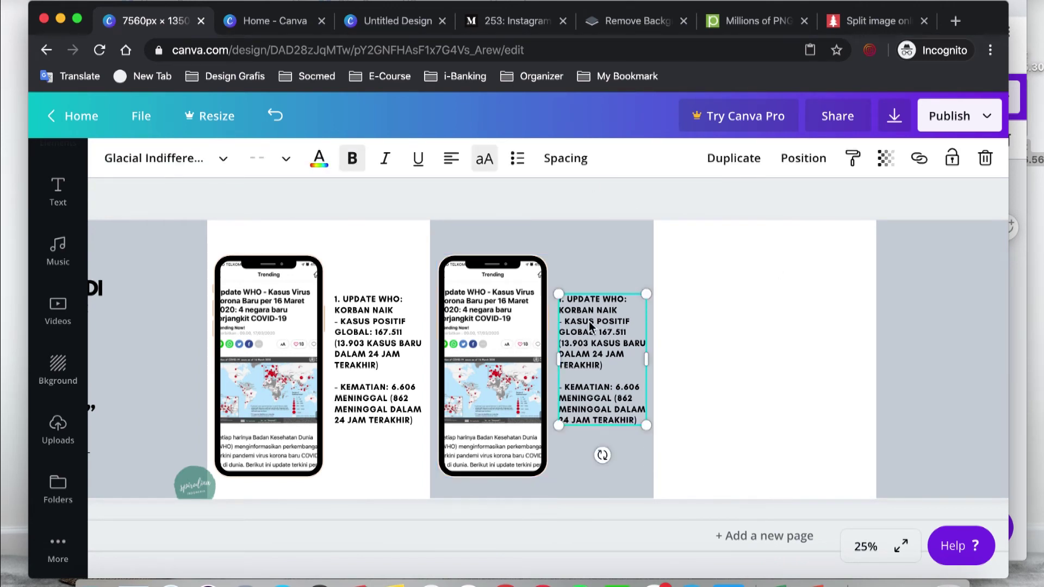
drag(584, 326, 456, 328)
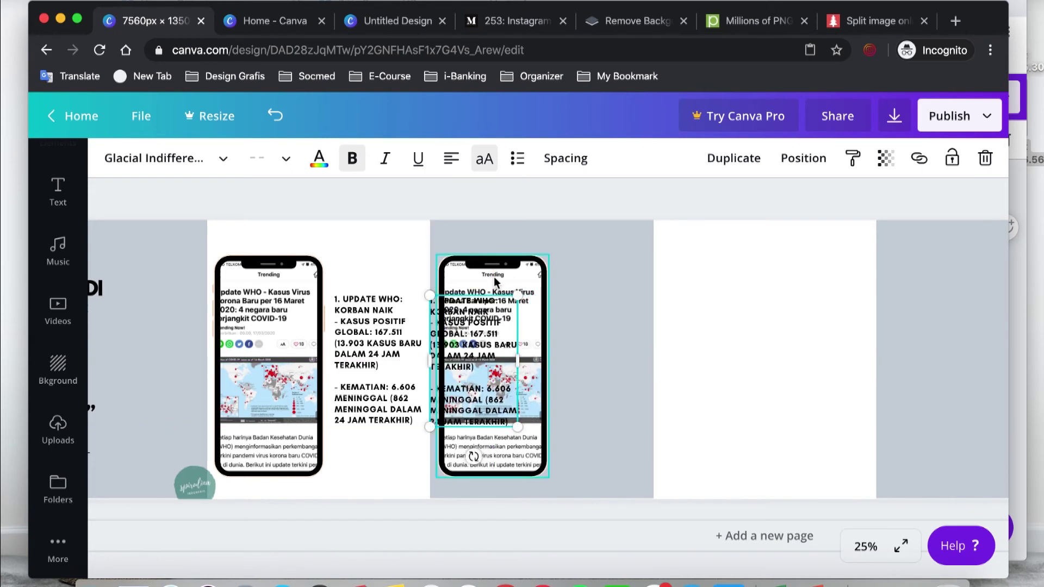
click(498, 280)
drag(538, 282, 639, 283)
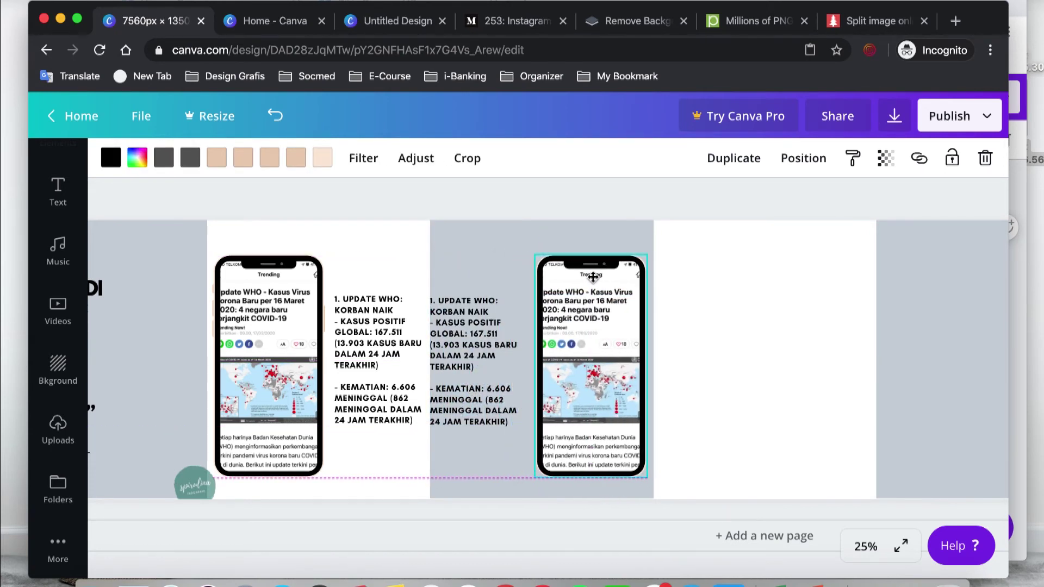
click(477, 321)
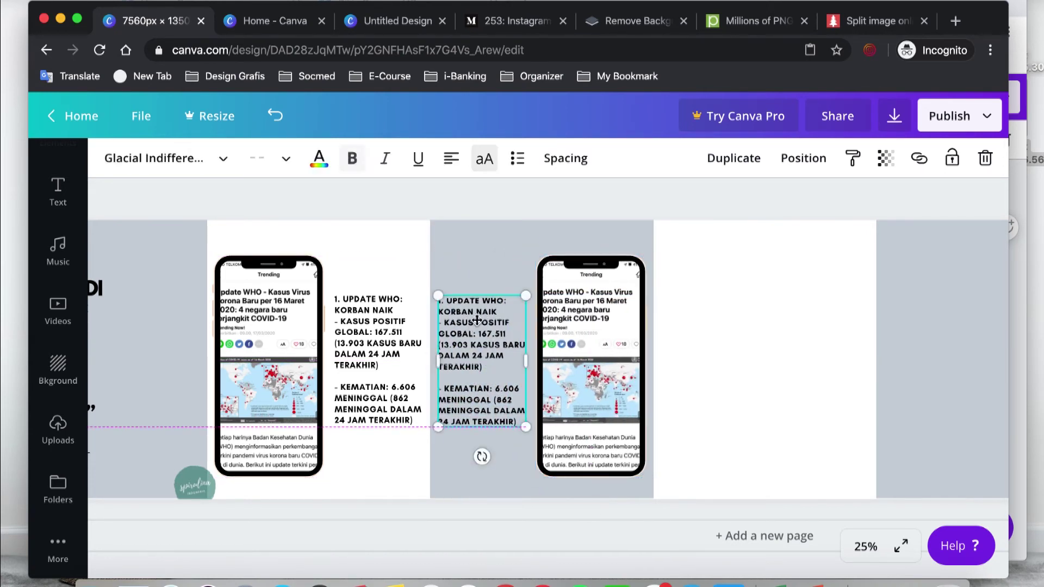
click(567, 330)
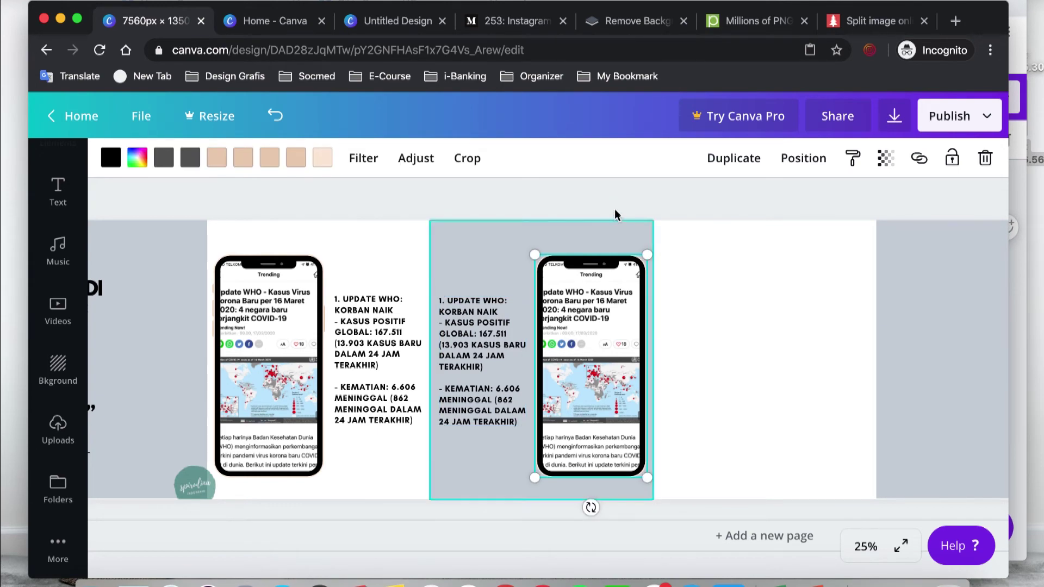
click(609, 194)
- Copy item 2, "Dollar naik drastis", from the Notes outline and replace the third slide's text in Canva with it, leaving a blank line below the heading
scroll(608, 193, right, 4)
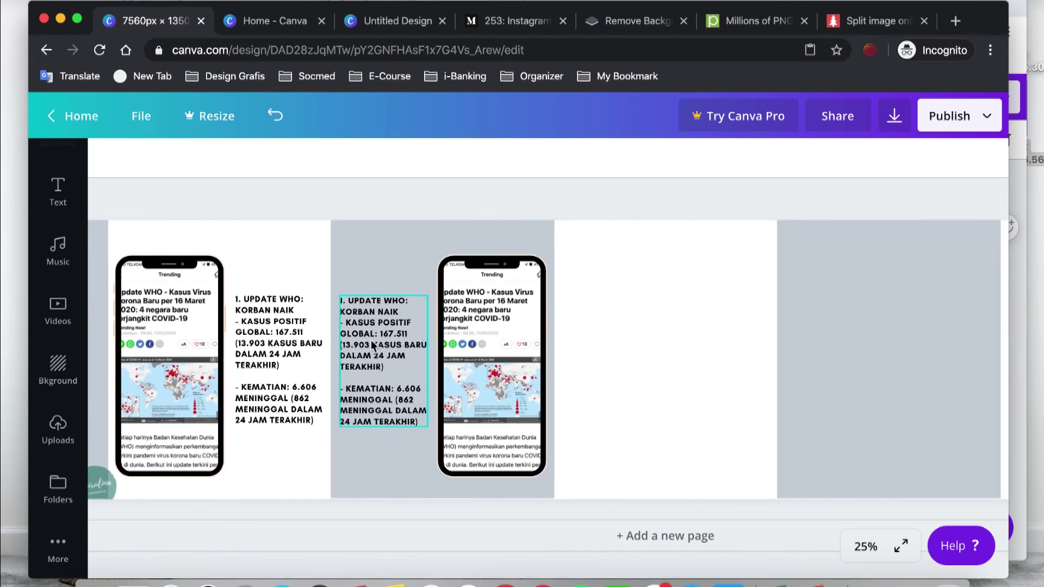
click(394, 582)
drag(645, 233, 744, 282)
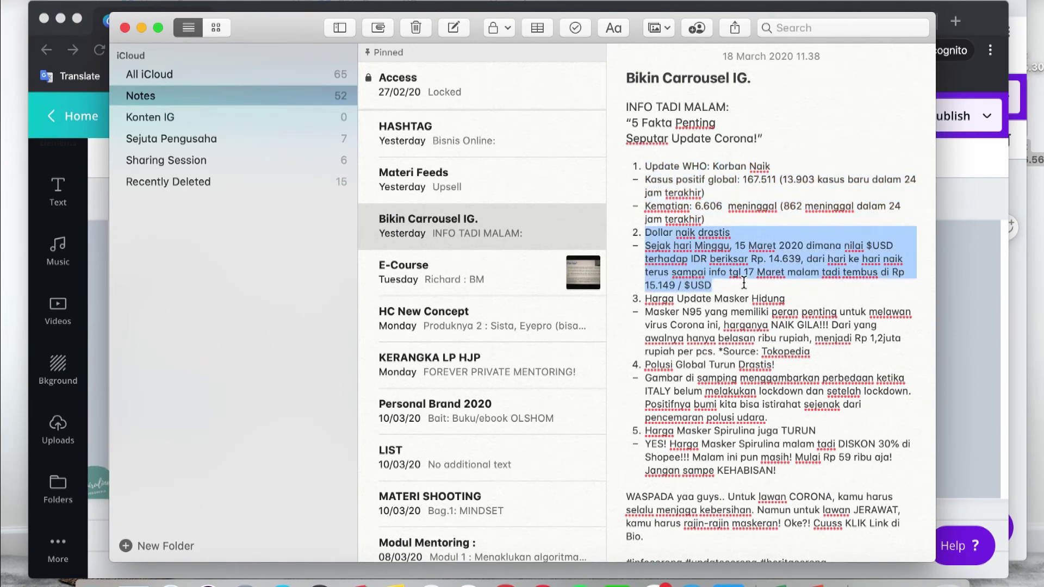
click(992, 36)
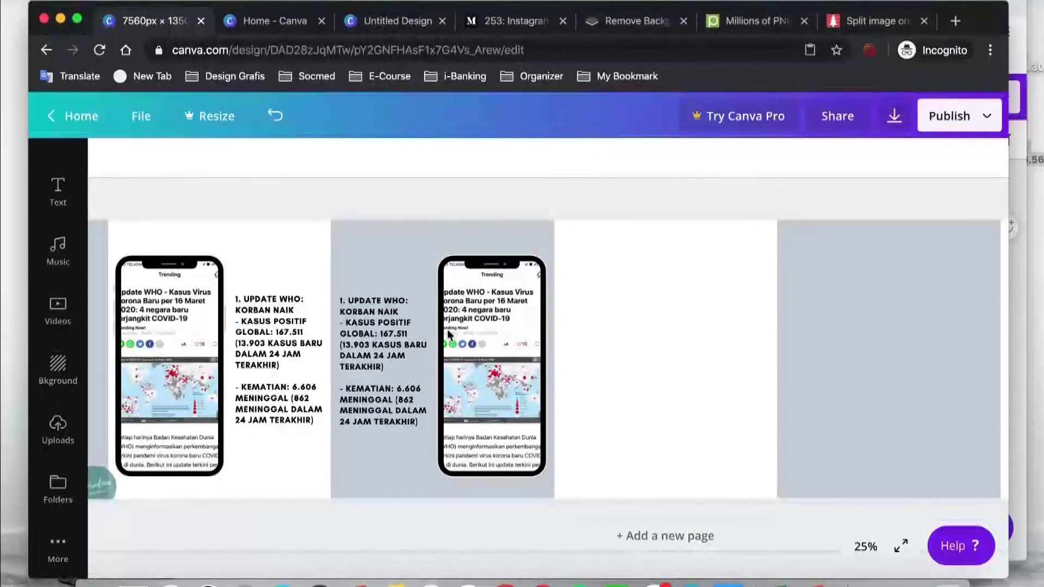
click(379, 339)
click(379, 335)
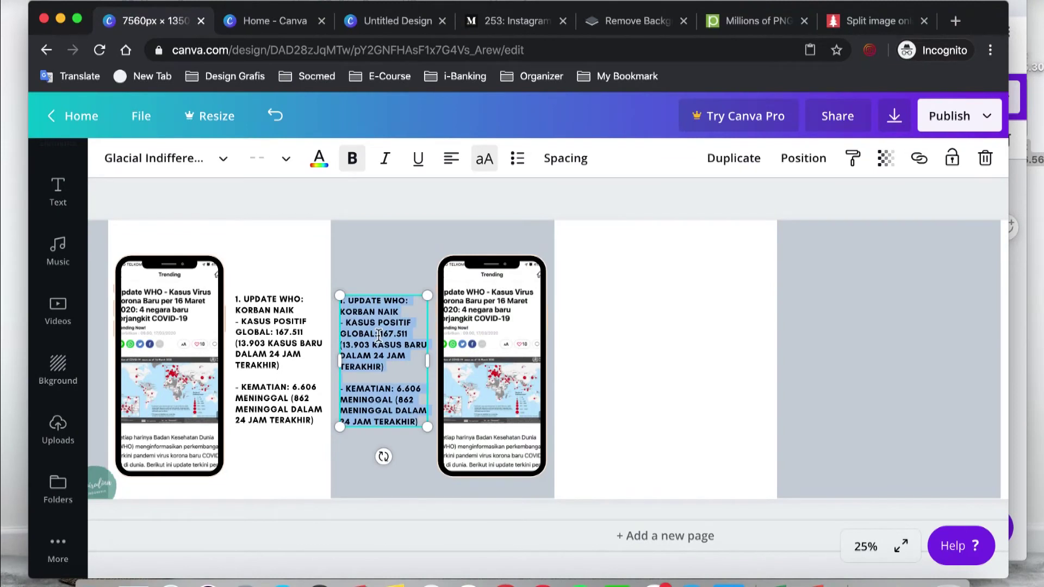
text(DOLLAR NAIK DRASTIS  SEJAK HARI MINGGU 15 MARET 2020 DIMANA NILAI $USD TERHADAP IDR BERIKSAR RP. 14.639, DARI HARI KE HARI NAIK TERUS SAMPAI INFO TGL 17 MARET MALAM TADI TEMBUS DI RP 15.149 / $USD)
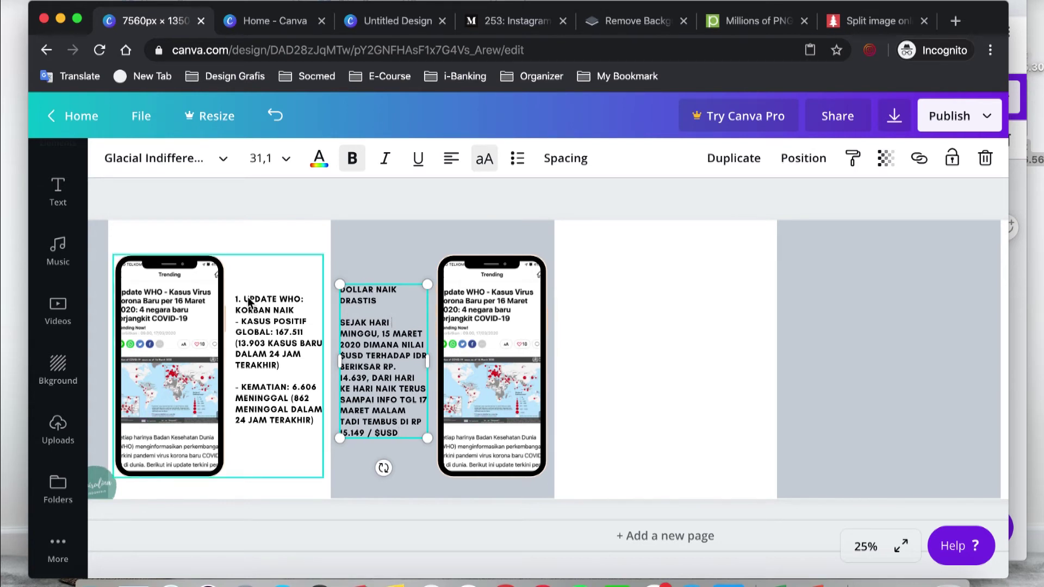
- Delete the "DOLLAR NAIK DRASTIS" heading from the third slide's body text and put a blank line before "DARI HARI KE HARI"
drag(378, 302, 348, 289)
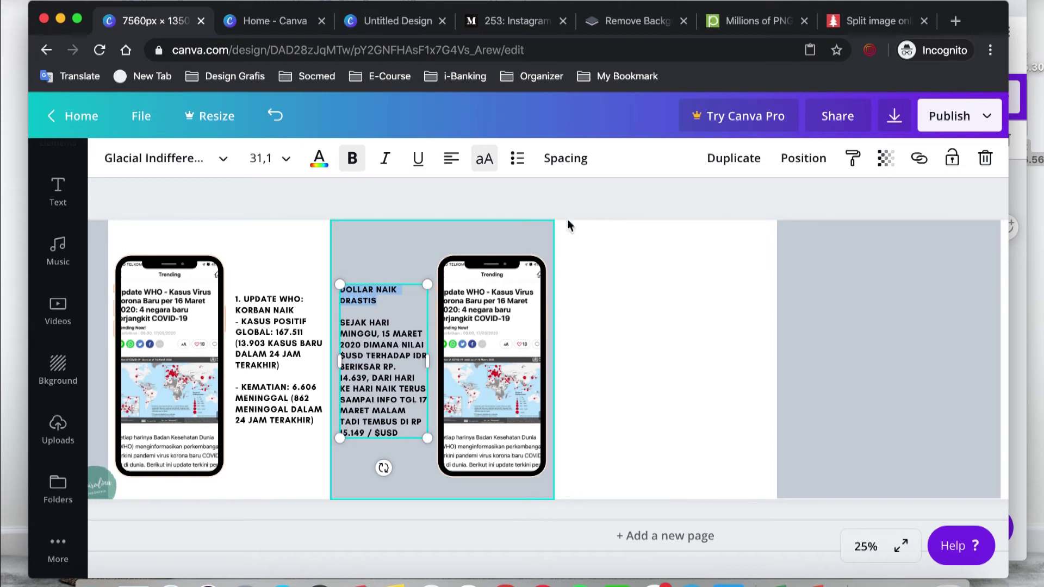
click(630, 202)
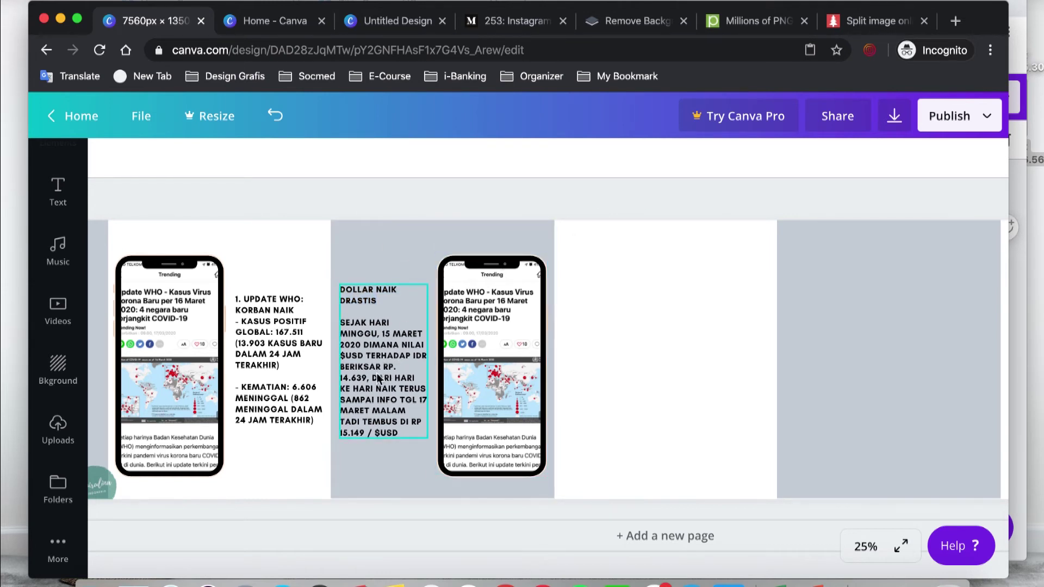
click(366, 303)
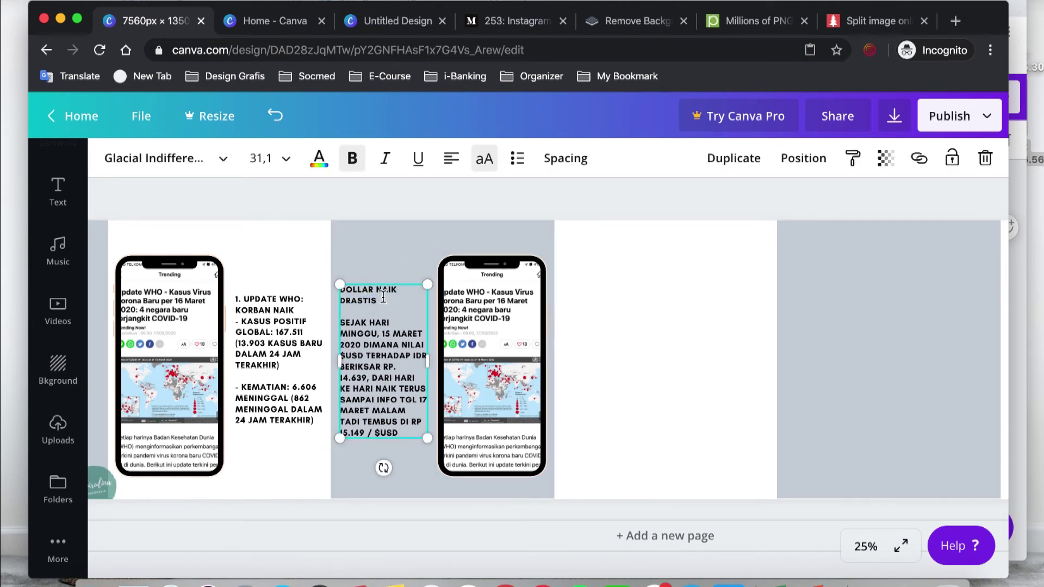
drag(376, 296, 321, 287)
key(BackSpace)
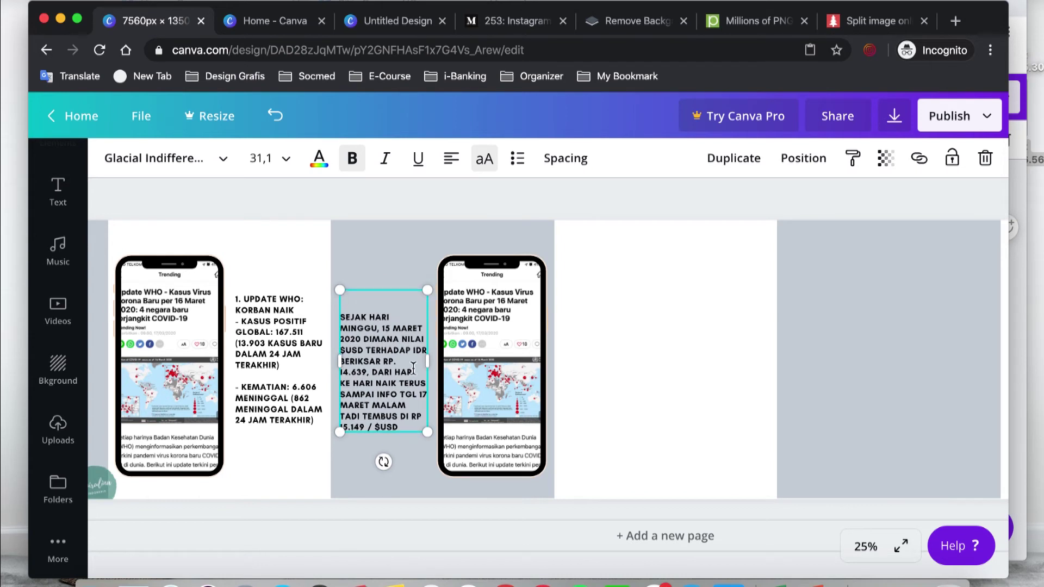
key(Delete)
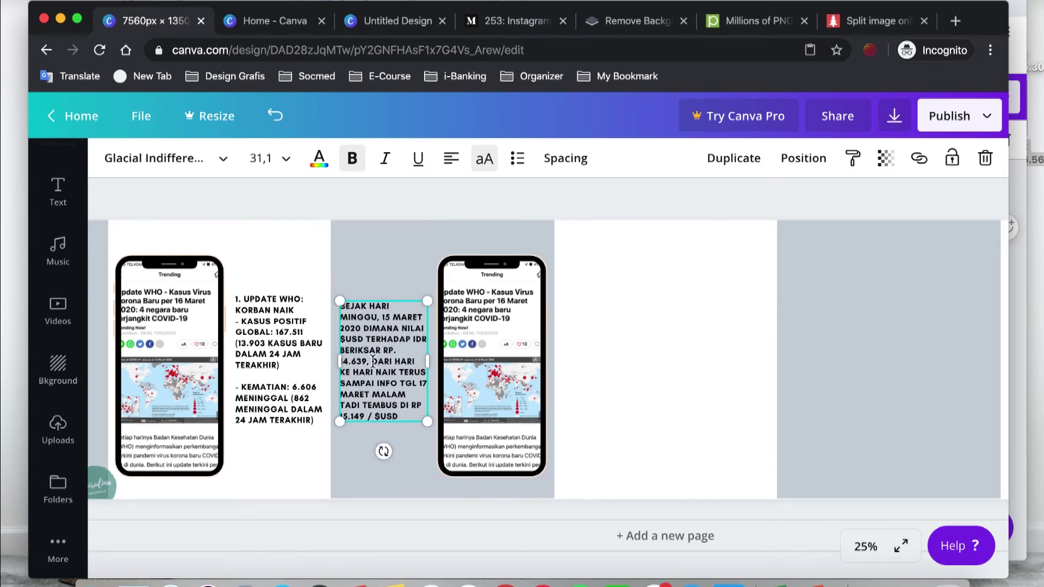
key(Return)
key(Return)
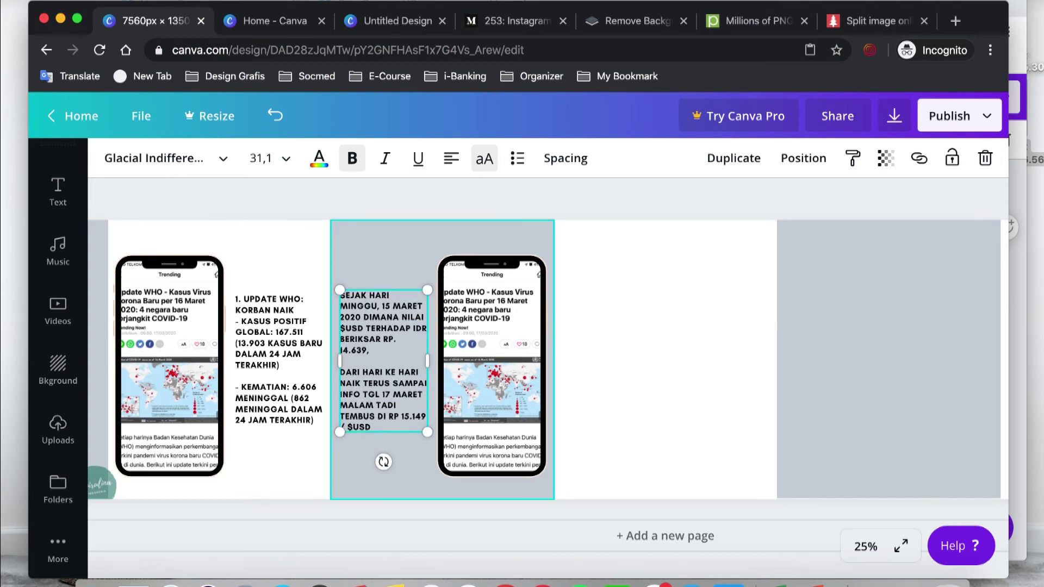
click(362, 203)
- Duplicate the cover slide's title, replace its text with "Dollar naik drastis", and place it above the third slide's body text
scroll(474, 276, left, 5)
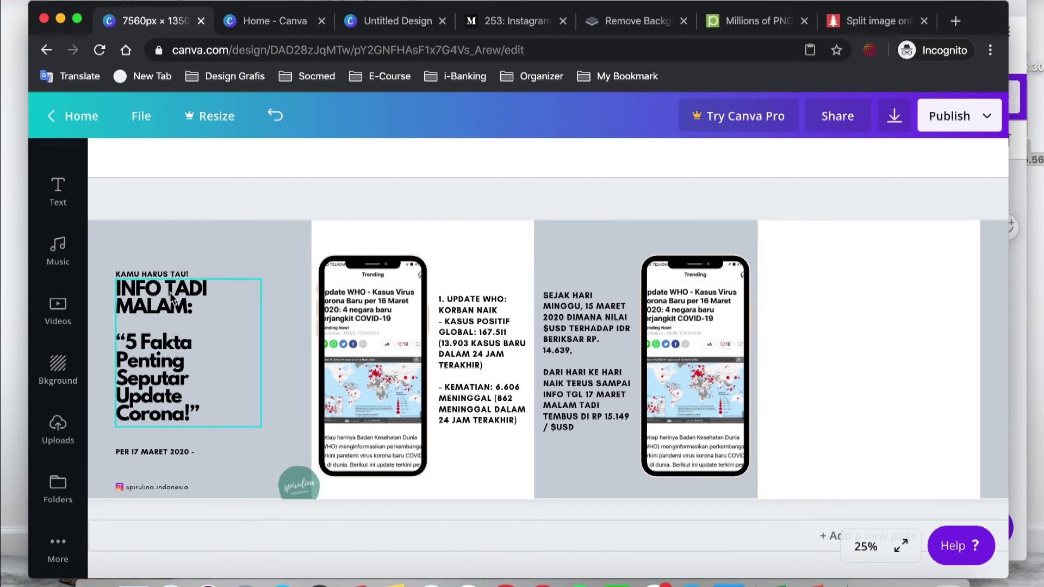
click(170, 297)
click(733, 158)
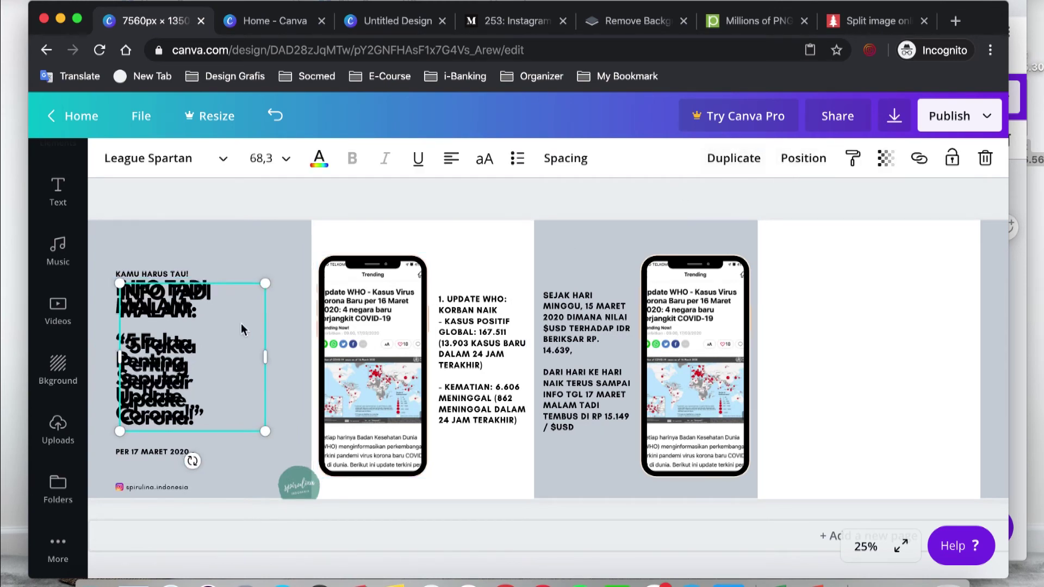
drag(191, 305, 469, 256)
click(466, 251)
key(super+a)
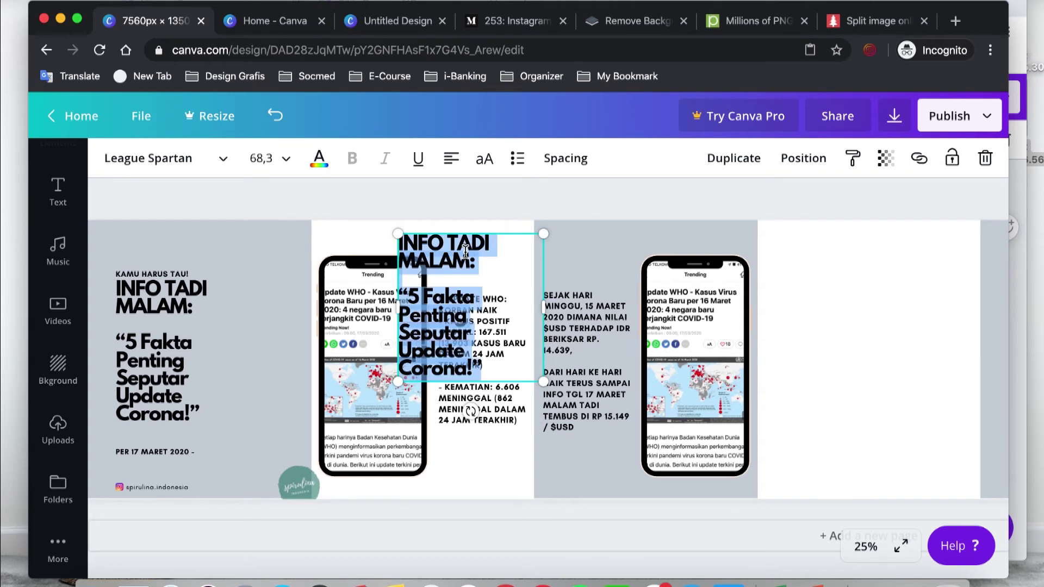
text(Dollar naik drastis)
drag(544, 306, 598, 242)
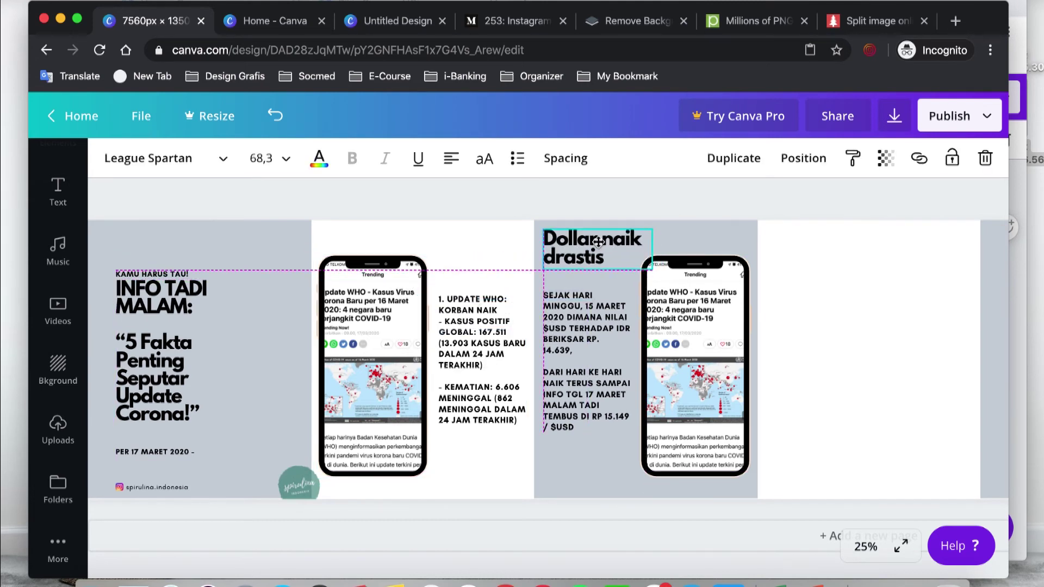
click(605, 200)
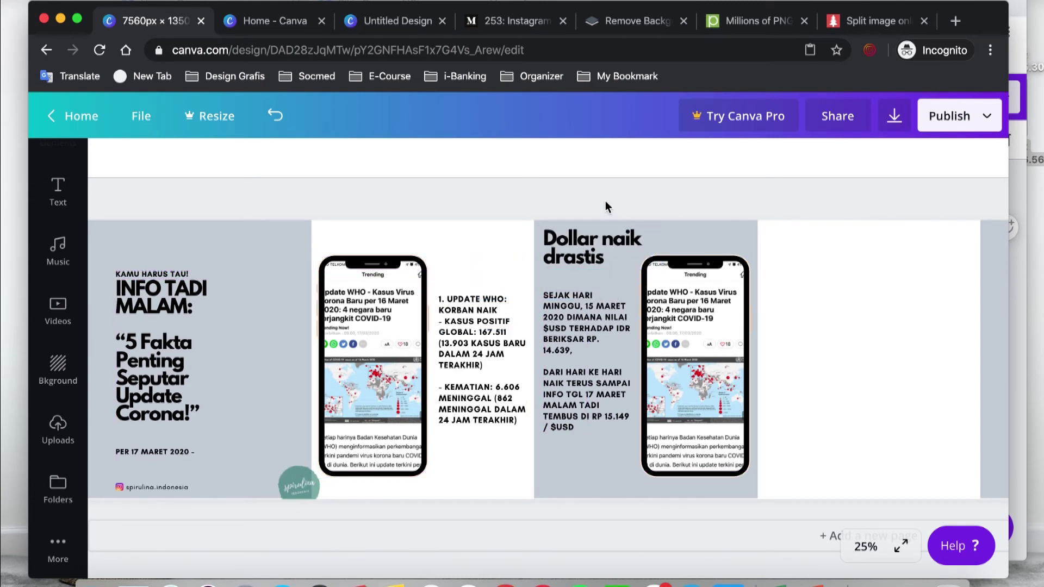
- Place a duplicate of the "Dollar naik drastis" heading at the second slide's upper right and right-align its text
click(576, 246)
key(ctrl+d)
drag(592, 263, 499, 265)
click(448, 166)
drag(528, 252, 491, 247)
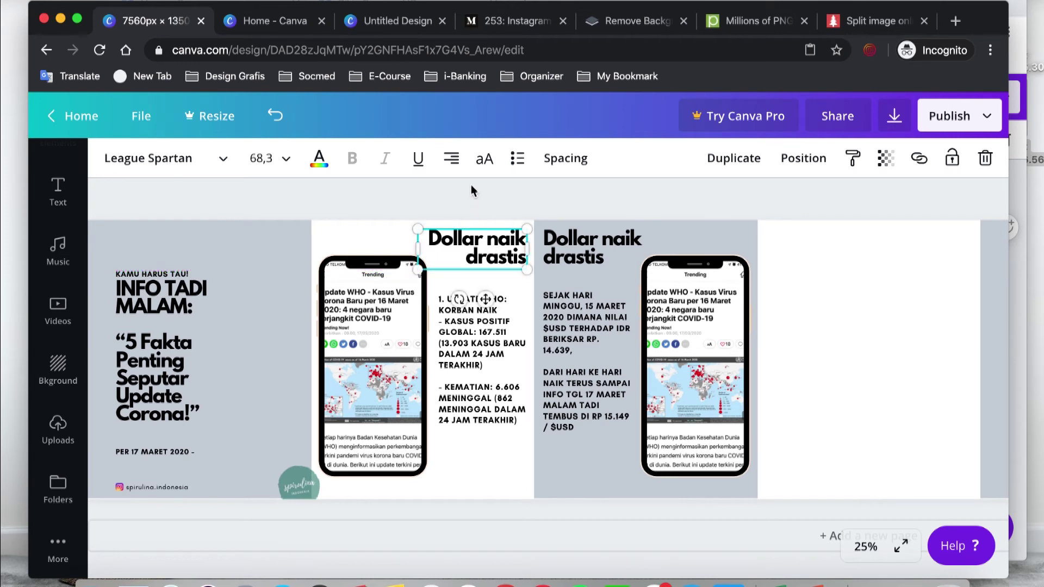
click(451, 161)
click(452, 163)
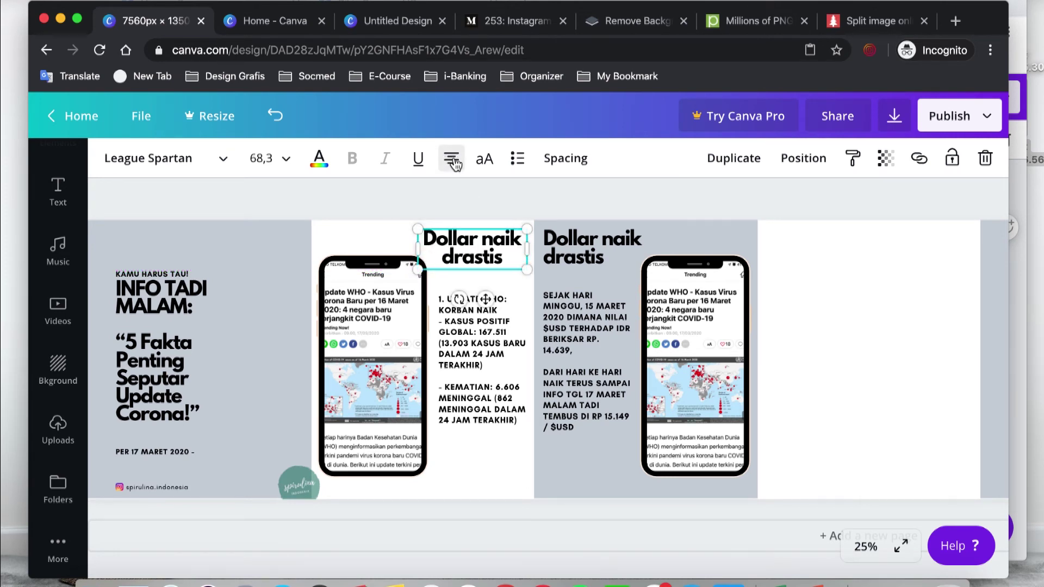
click(451, 162)
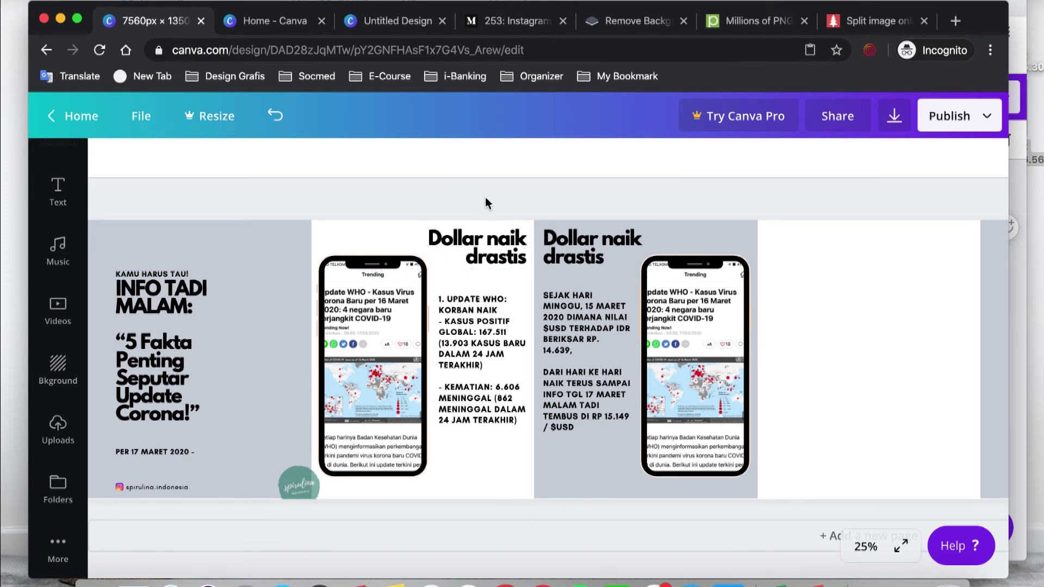
- Delete the "1. UPDATE WHO: KORBAN NAIK" heading lines from the second slide's body text
click(454, 303)
drag(439, 298, 489, 310)
key(BackSpace)
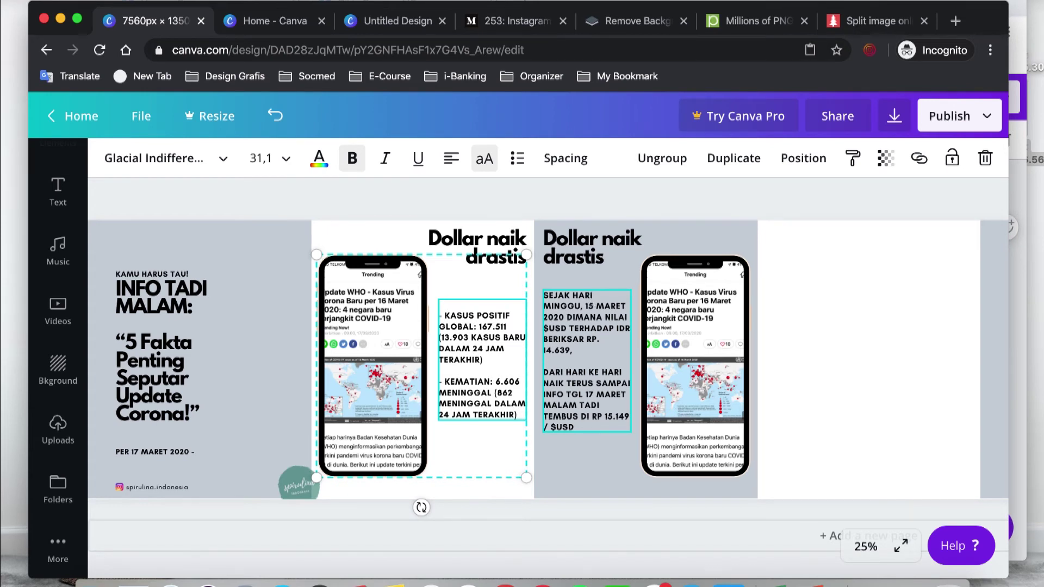
click(554, 207)
- Change the second slide's heading to "Update WHO: Korban Naik", widen it to fit two lines, and shrink the text to size 57,2
double_click(482, 247)
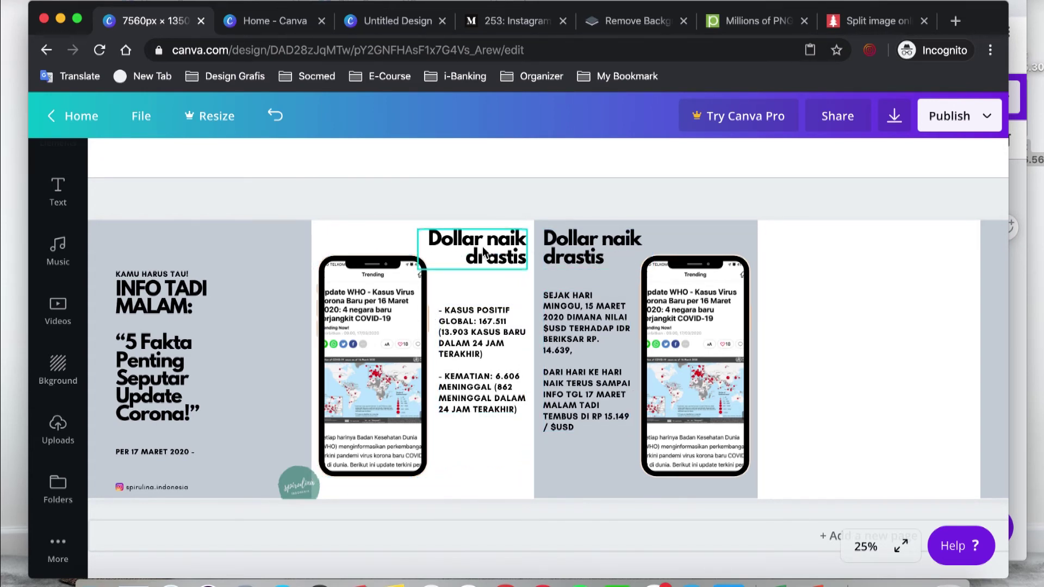
text(Update WHO: Korban Naik)
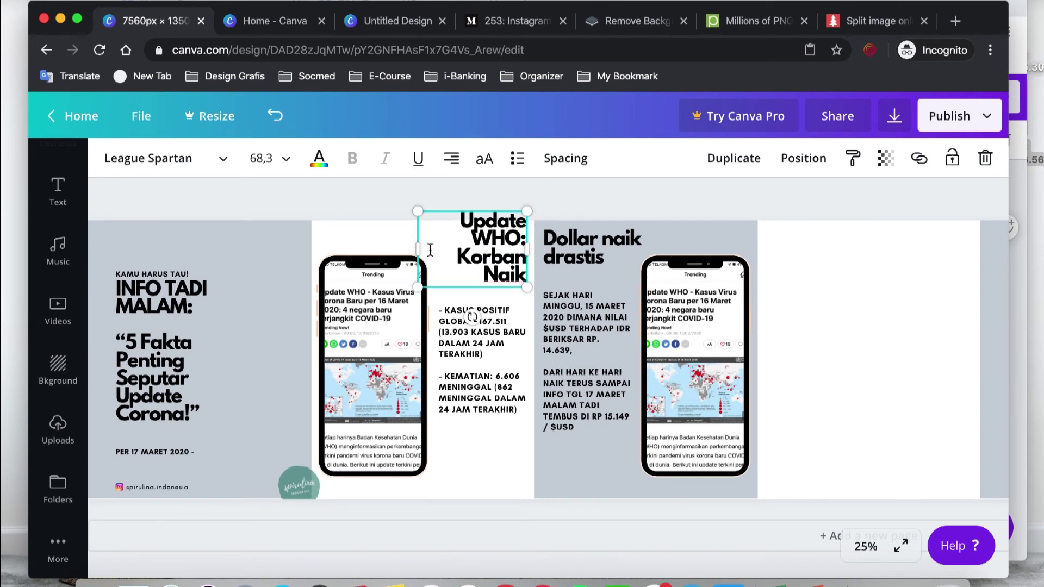
drag(419, 251, 394, 251)
click(561, 200)
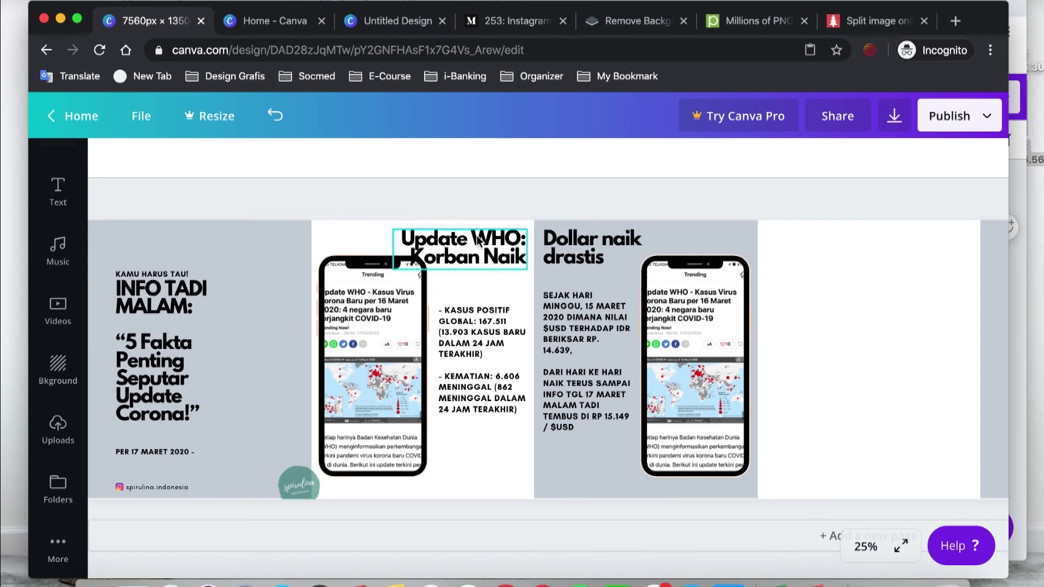
click(417, 255)
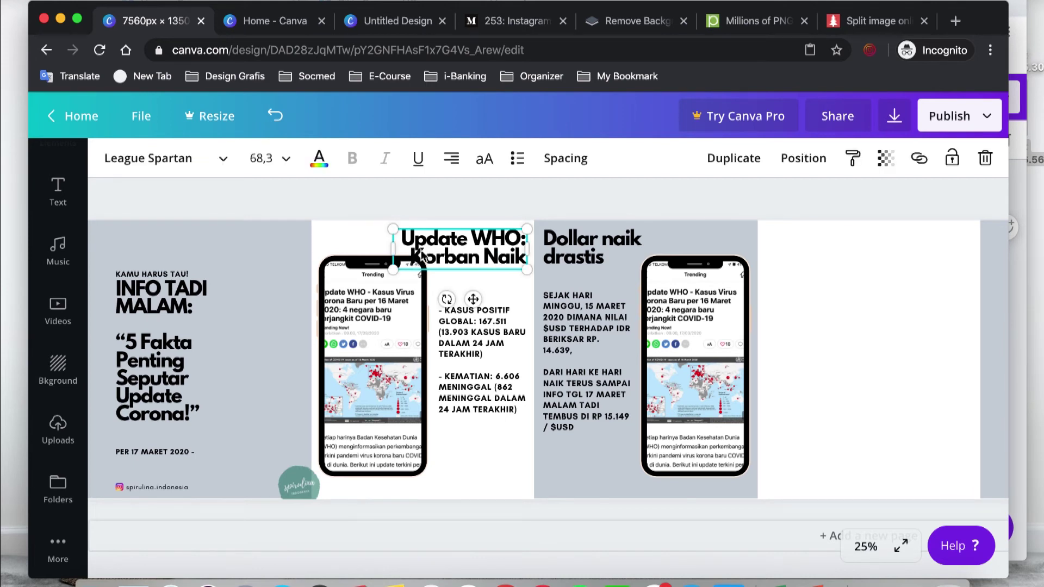
drag(394, 269, 422, 261)
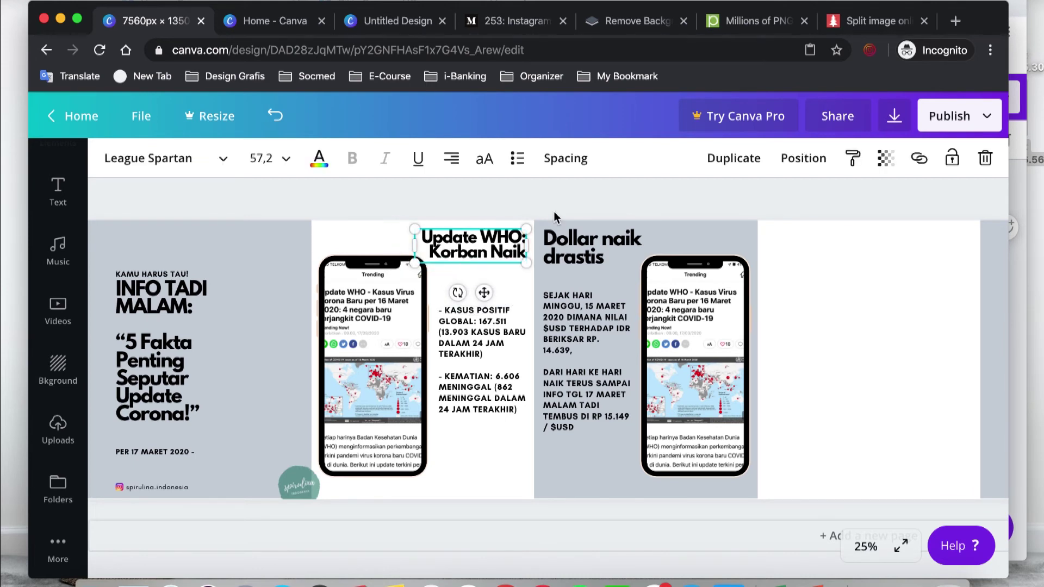
click(553, 211)
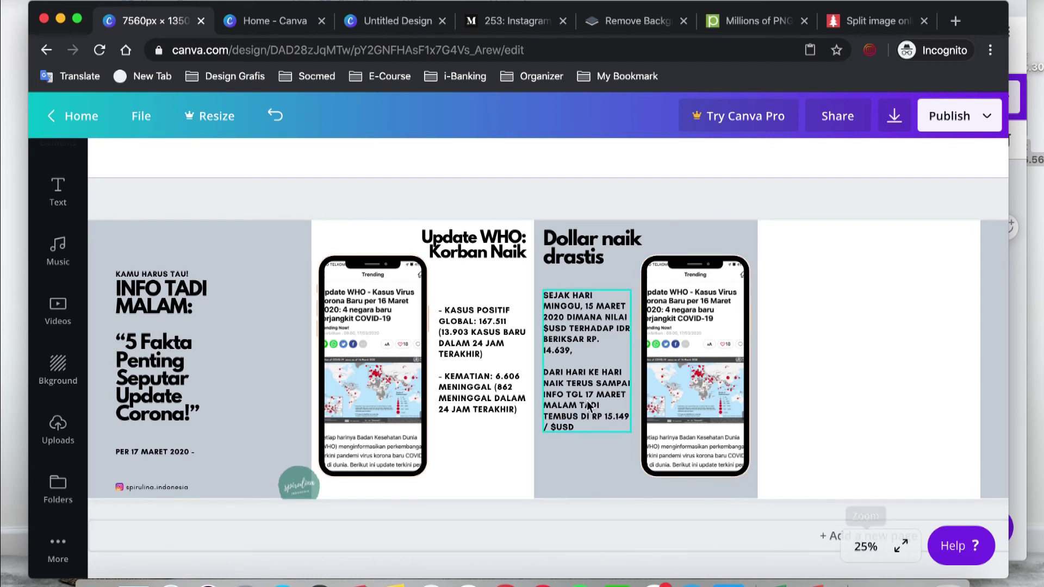
- Group the cover slide's Instagram icon with the "spirulina.indonesia" handle and place a duplicate at the bottom of the second slide, level with the original
click(116, 488)
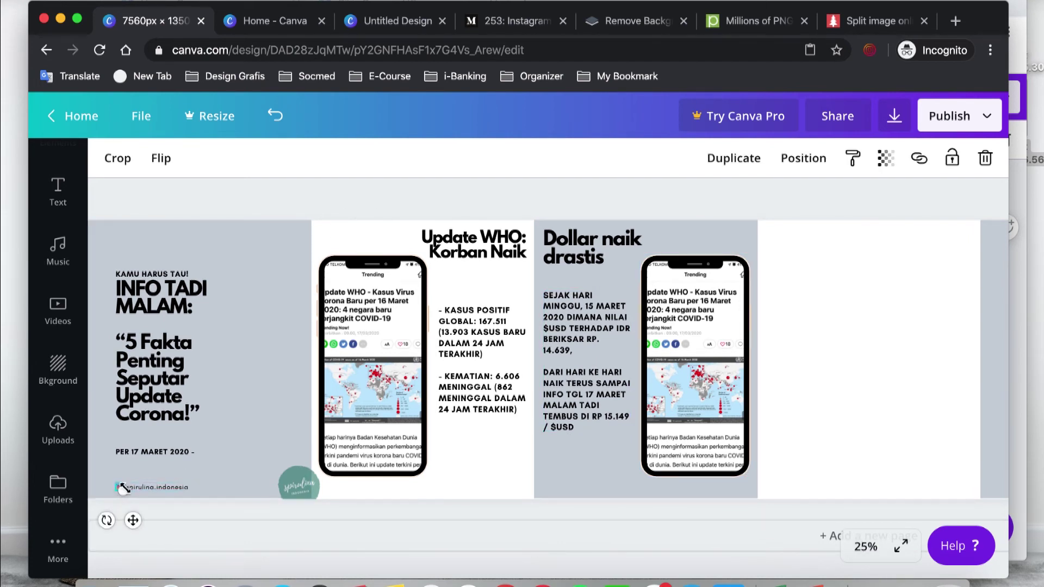
shift+click(162, 486)
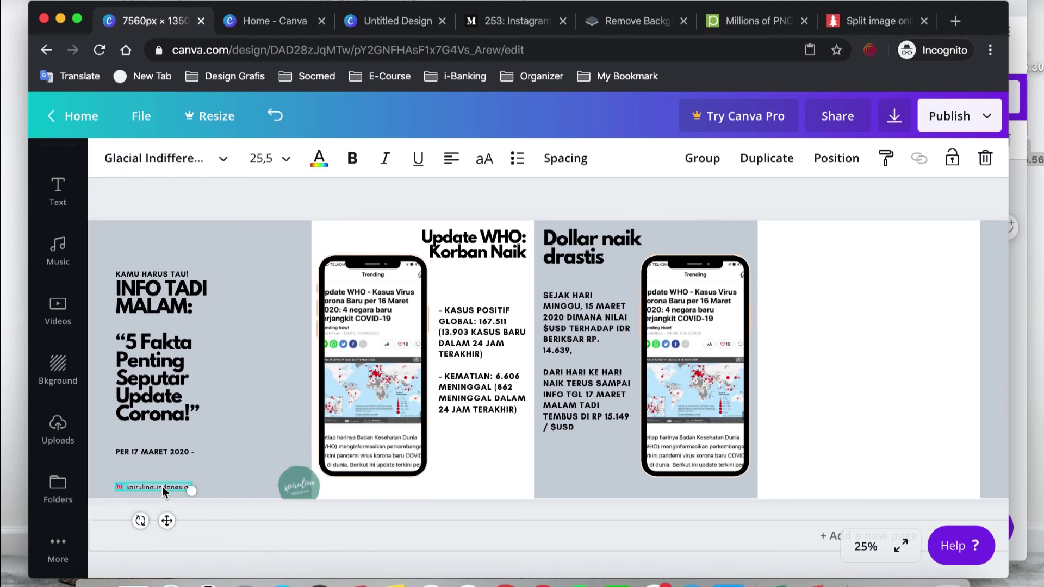
click(702, 158)
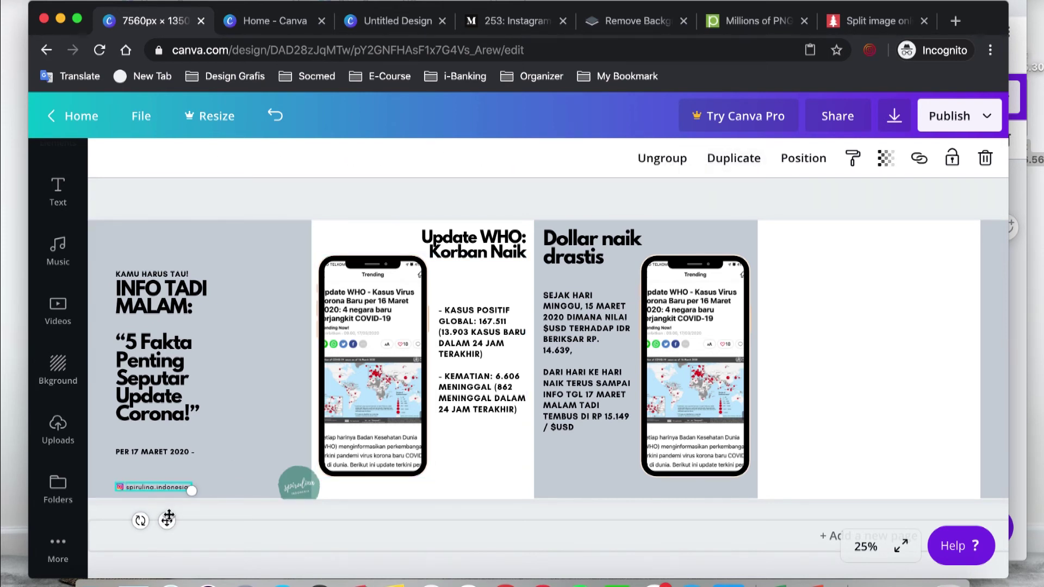
click(731, 159)
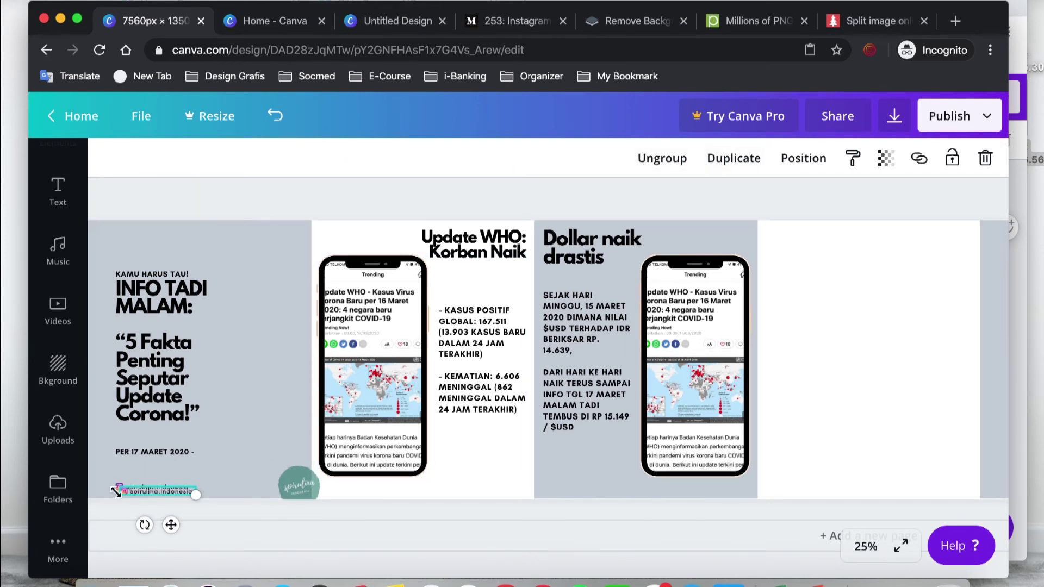
drag(170, 524, 382, 527)
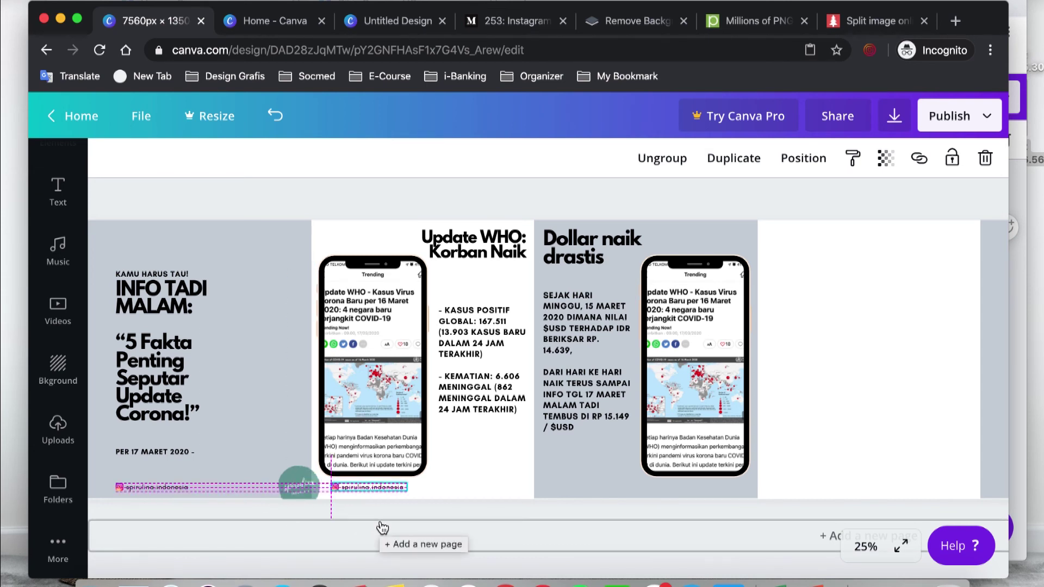
drag(388, 527, 384, 522)
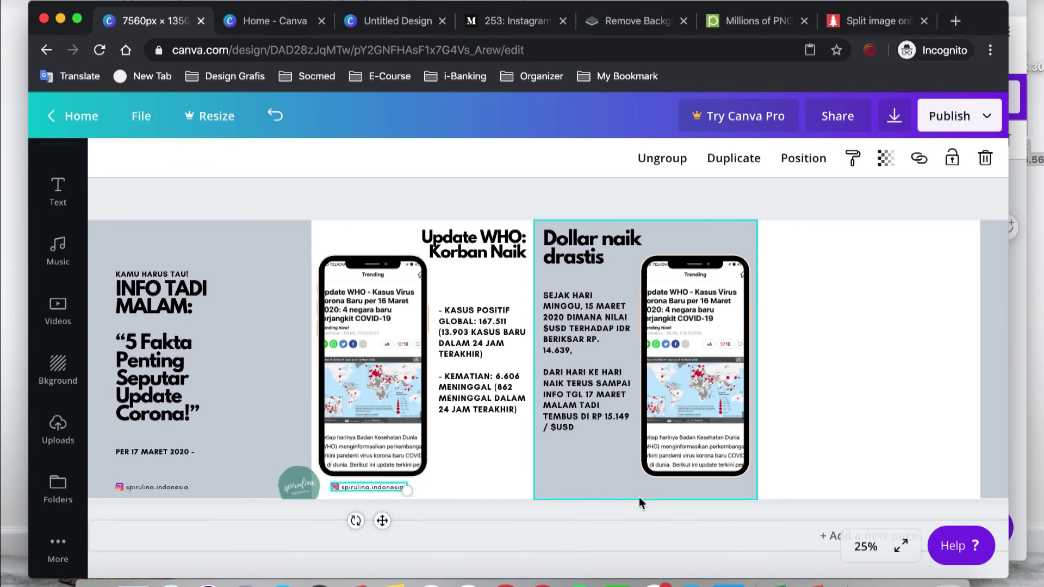
- Duplicate the grouped Instagram handle again and place the copy at the bottom of the third slide, below its body text
click(731, 159)
drag(386, 524, 598, 525)
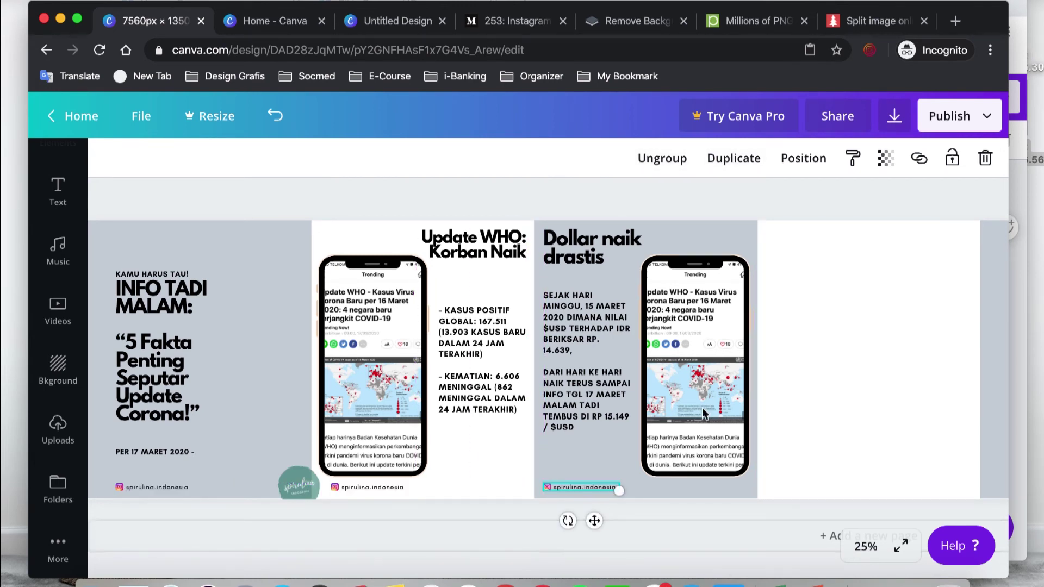
click(500, 210)
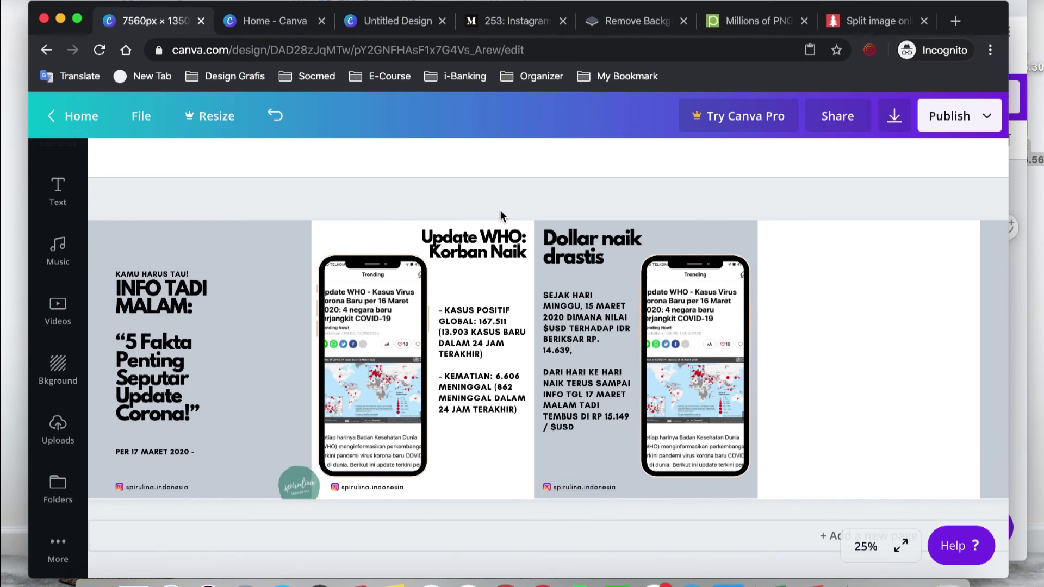
- Look over the remaining empty slides and the Notes outline, and set the Canva zoom to Fit
scroll(513, 342, right, 5)
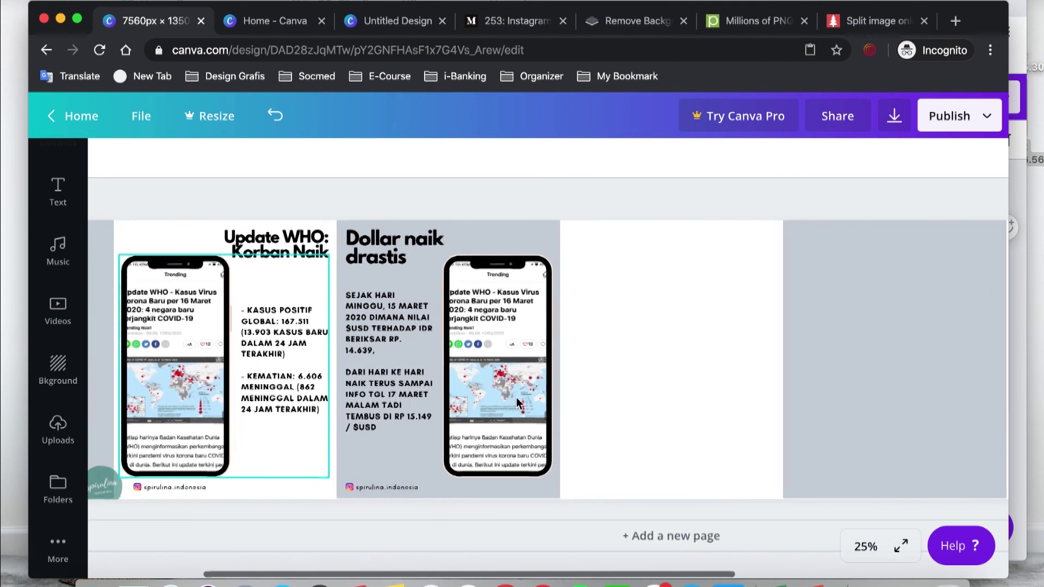
scroll(517, 402, right, 4)
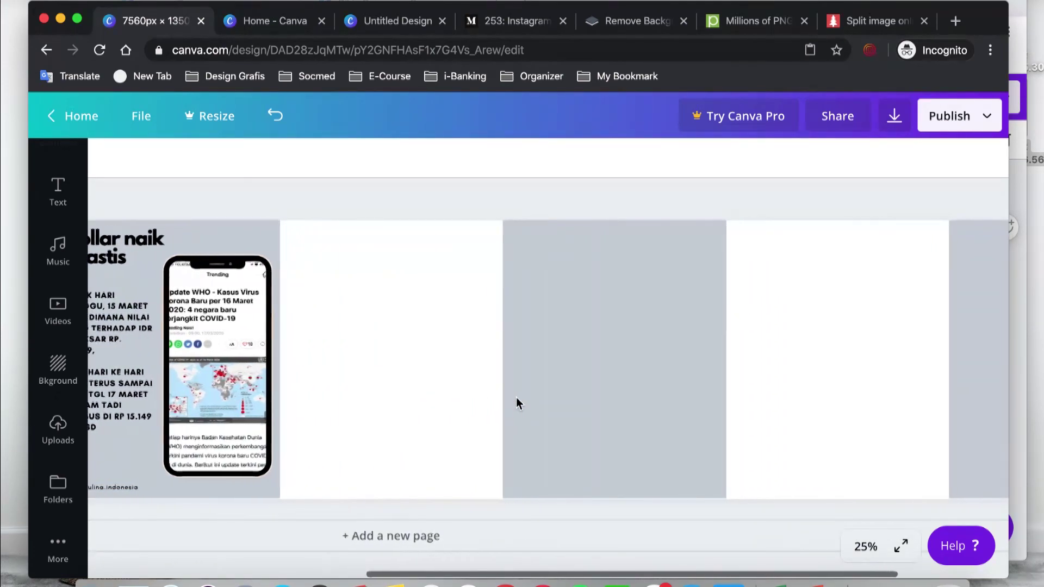
click(866, 547)
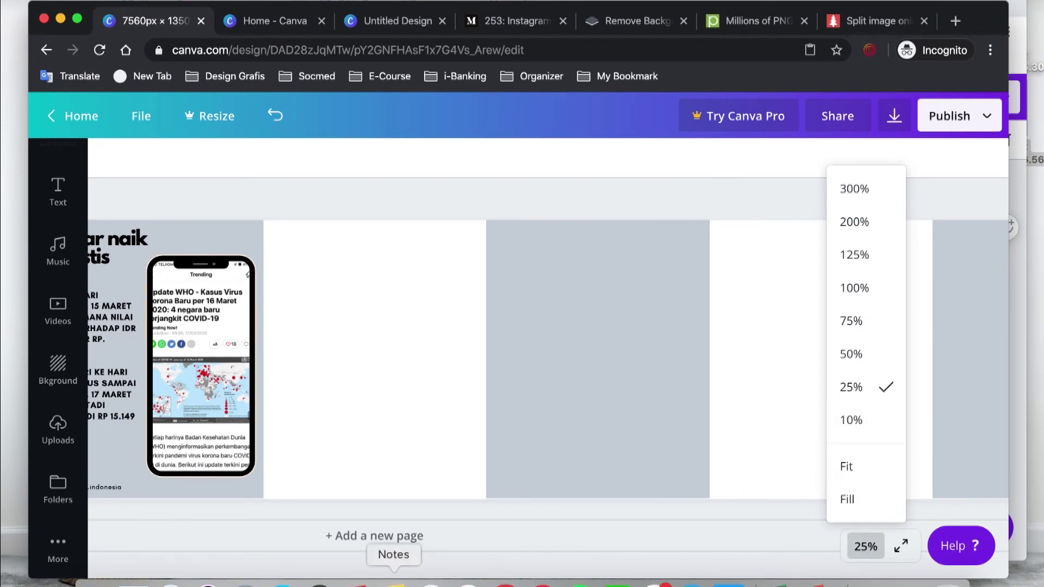
click(395, 583)
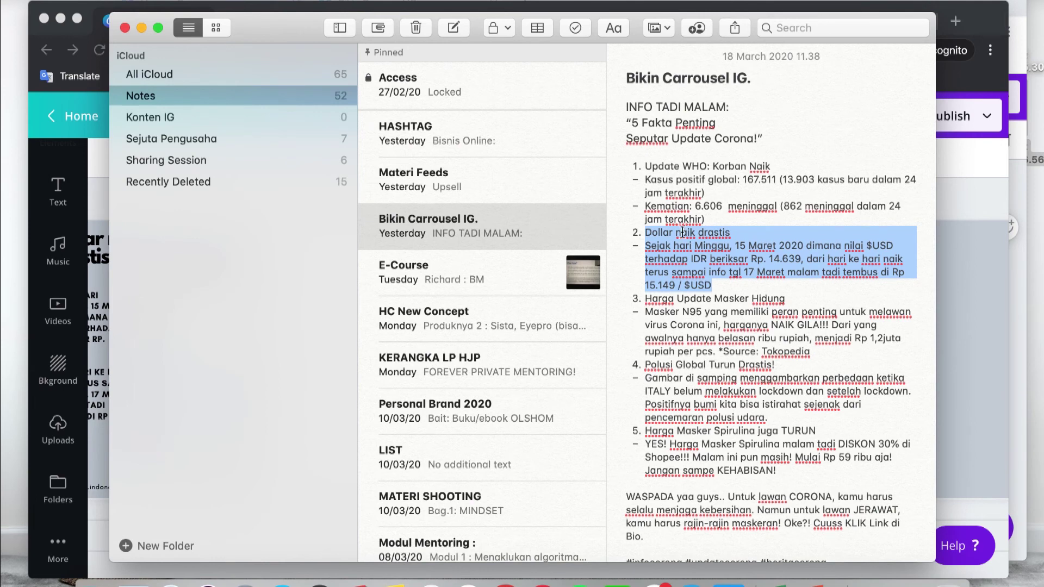
click(1001, 30)
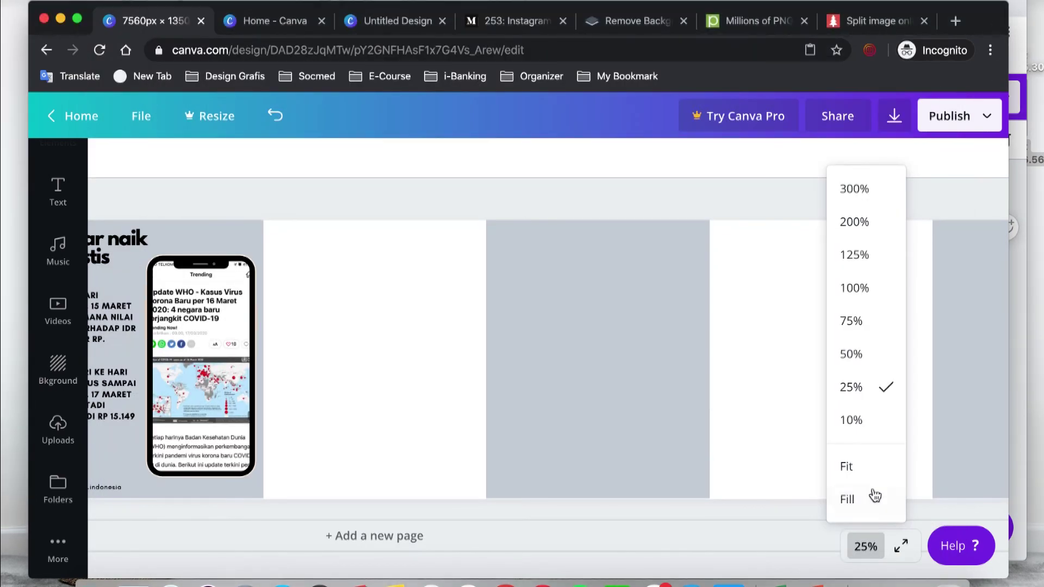
click(863, 471)
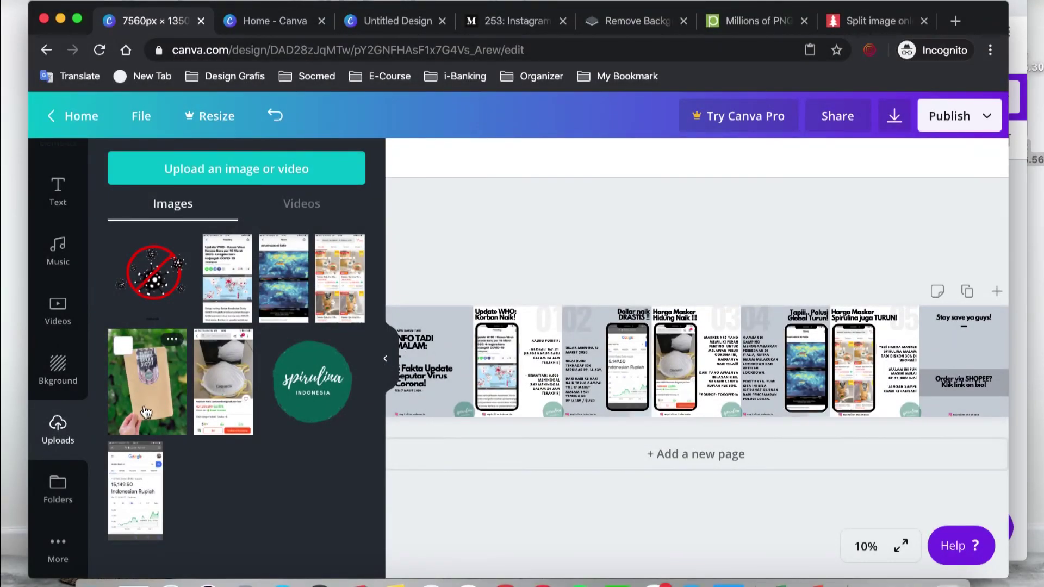
click(148, 401)
click(385, 359)
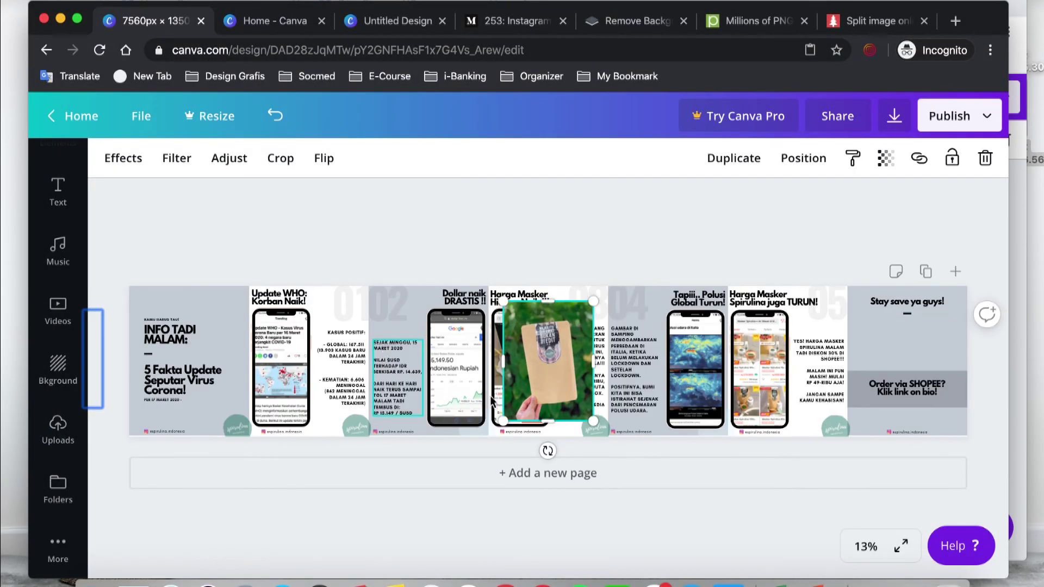
drag(546, 370, 927, 359)
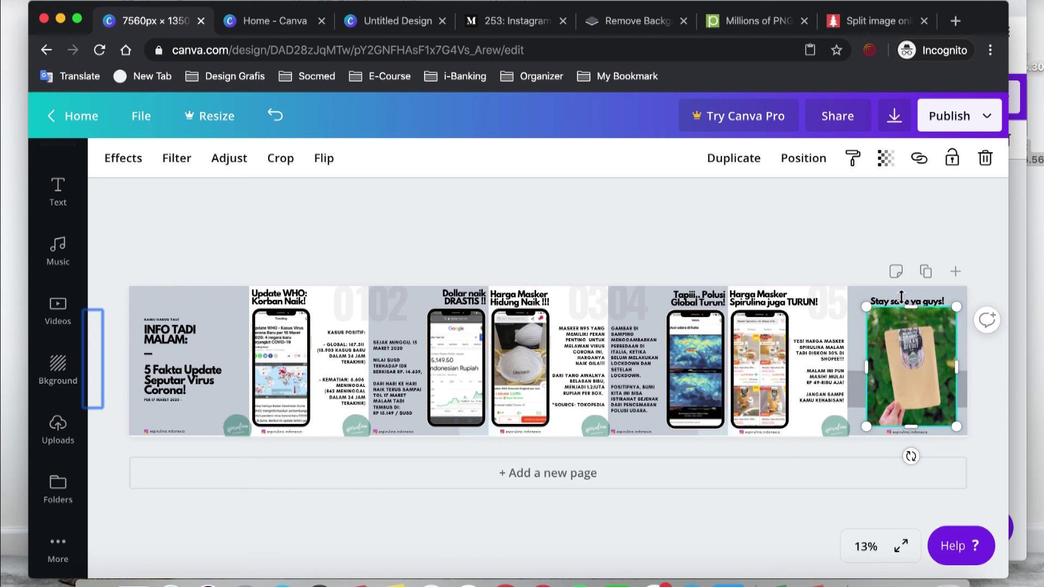
key(Delete)
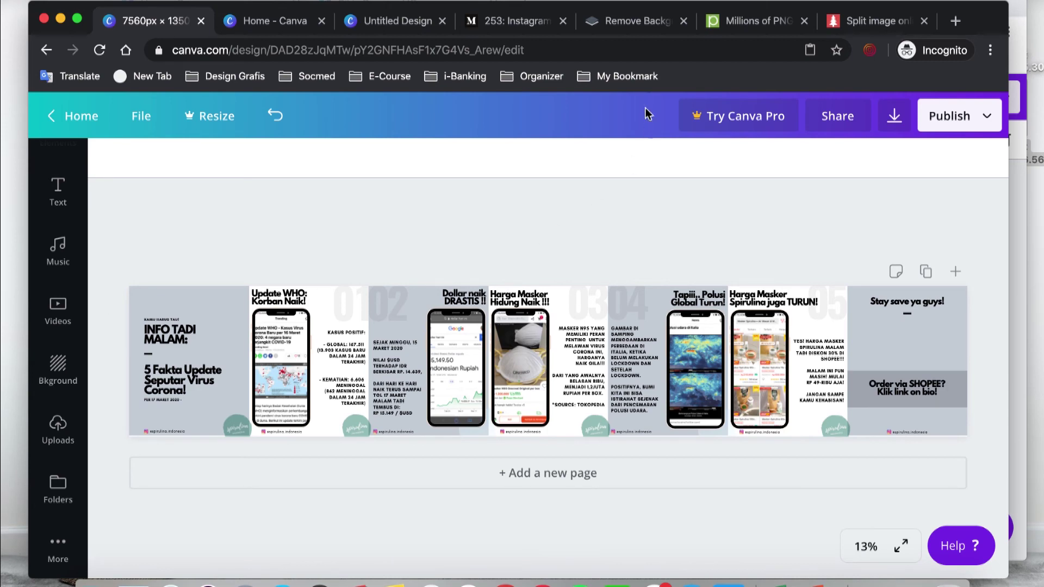
- Switch to remove.bg, remove the background from Packaging.jpg in the Asset Feeds Corona folder, and download the cutout image
click(623, 22)
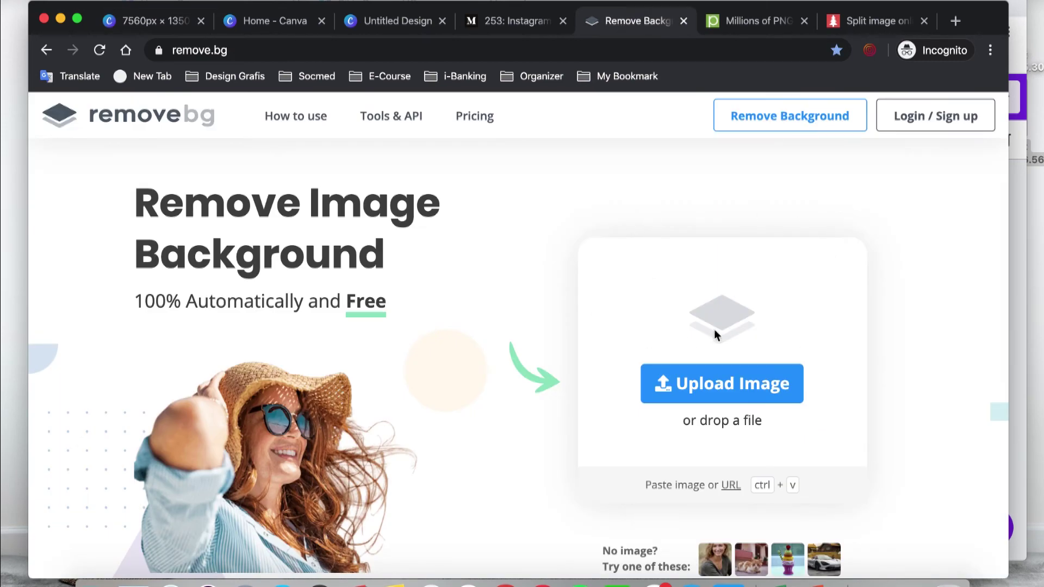
click(240, 51)
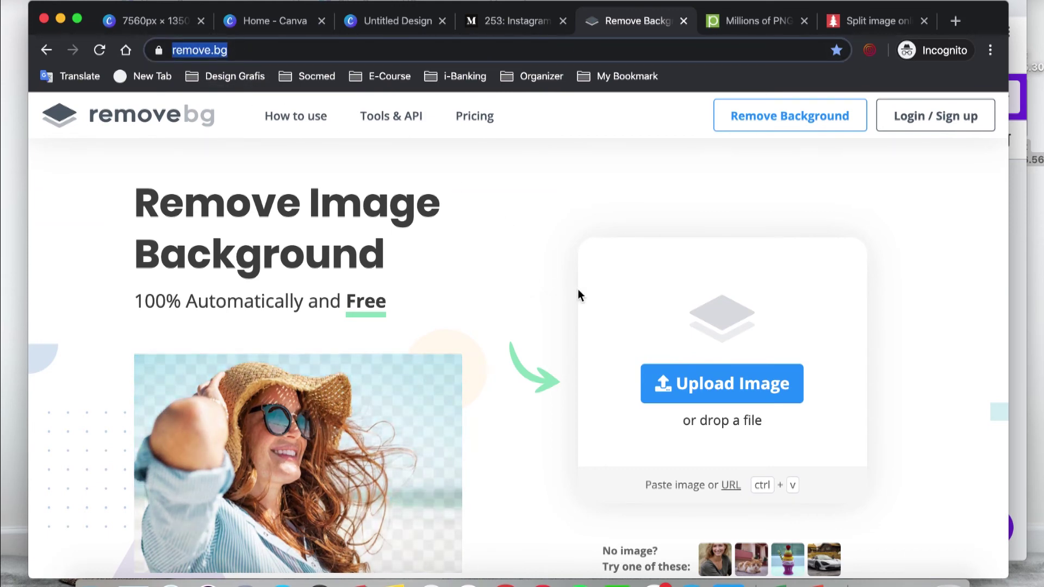
click(130, 585)
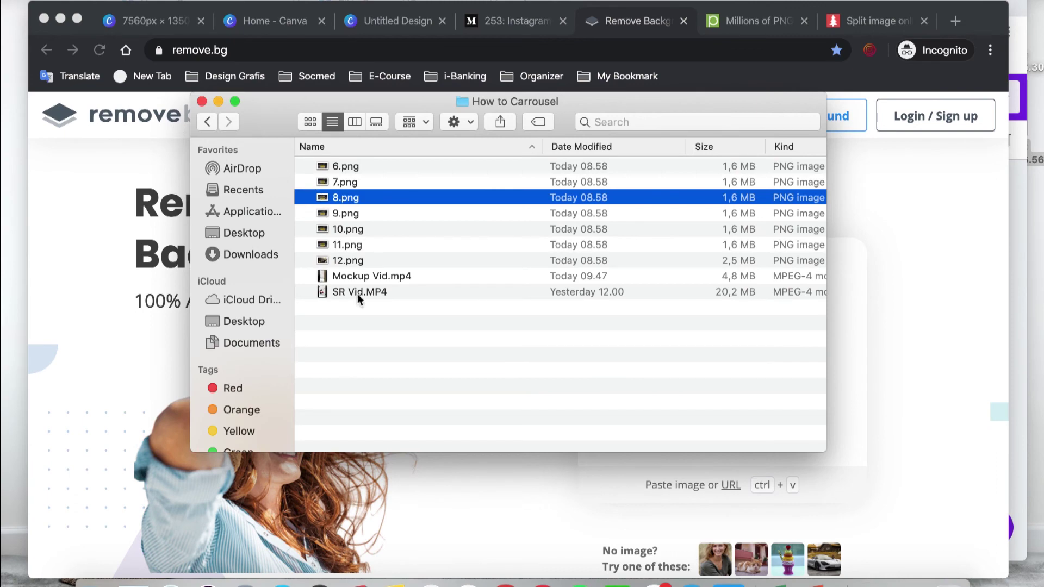
click(207, 122)
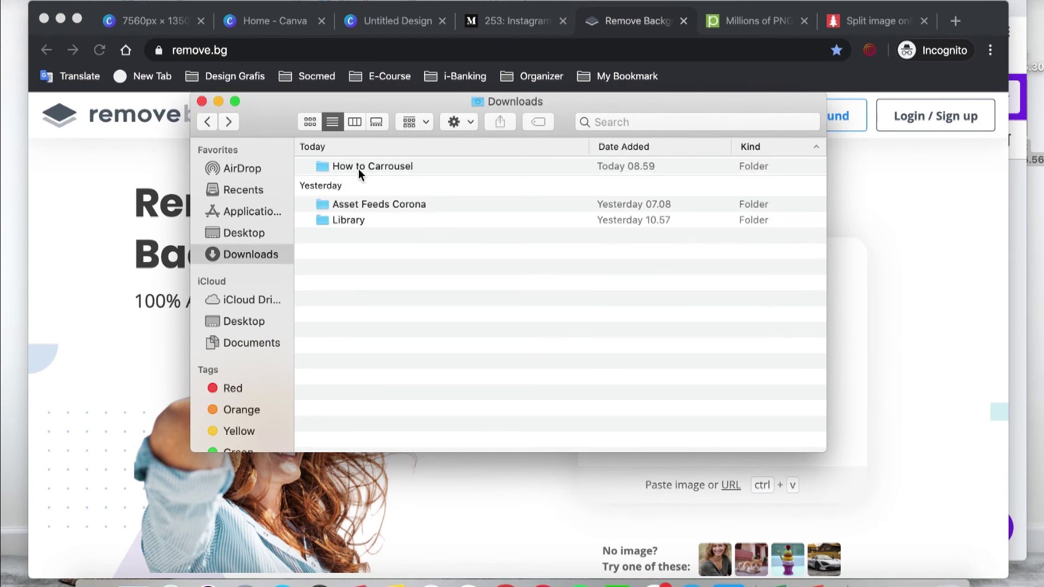
double_click(354, 202)
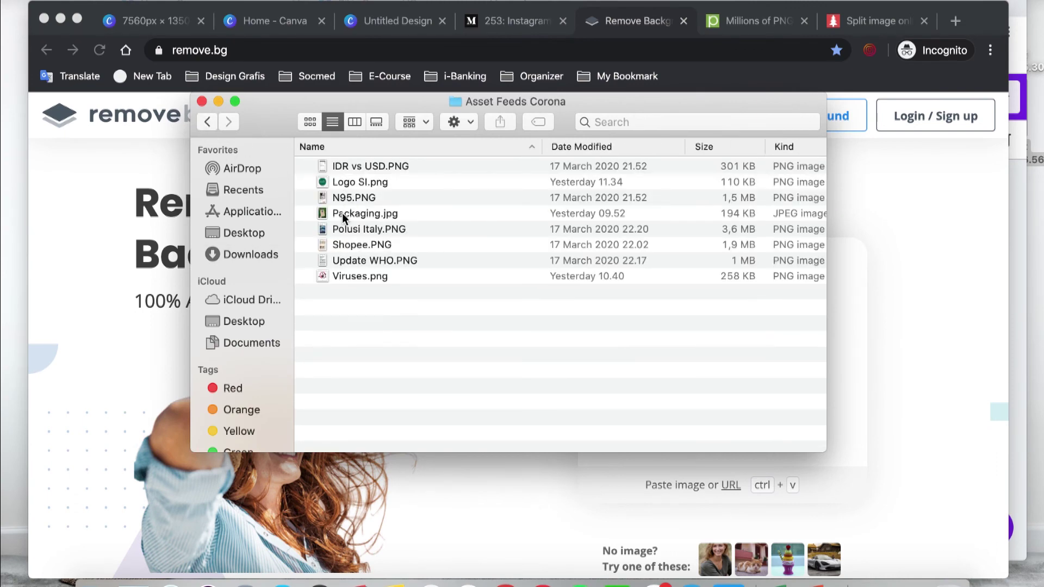
click(342, 213)
key(space)
key(space)
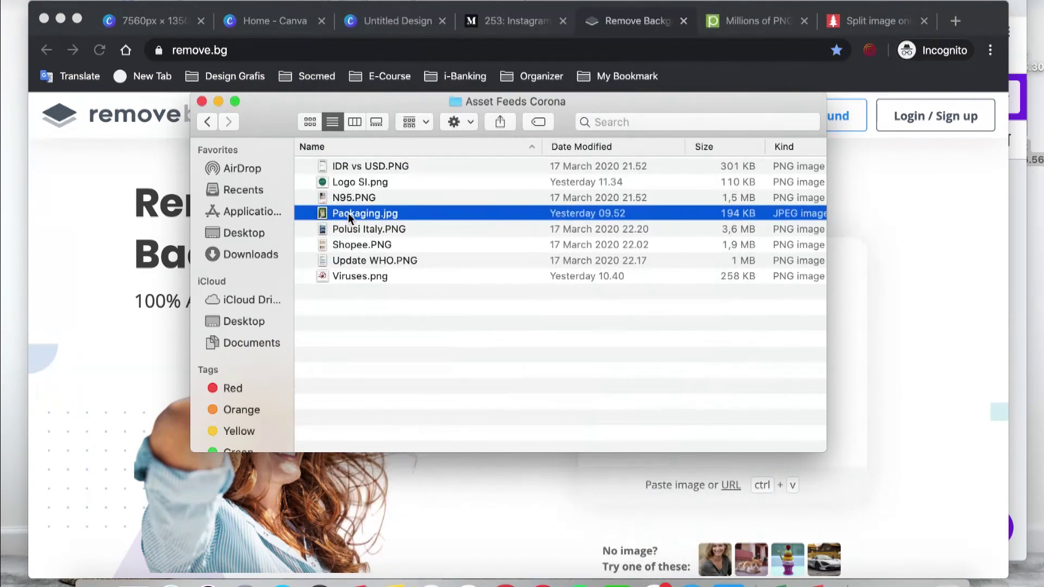
drag(342, 212, 896, 216)
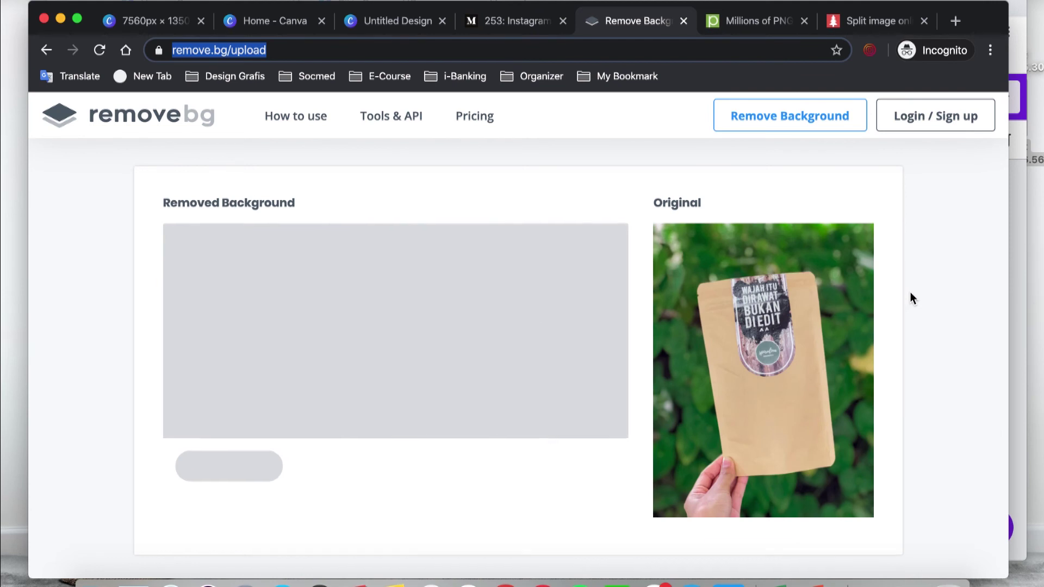
scroll(912, 299, down, 3)
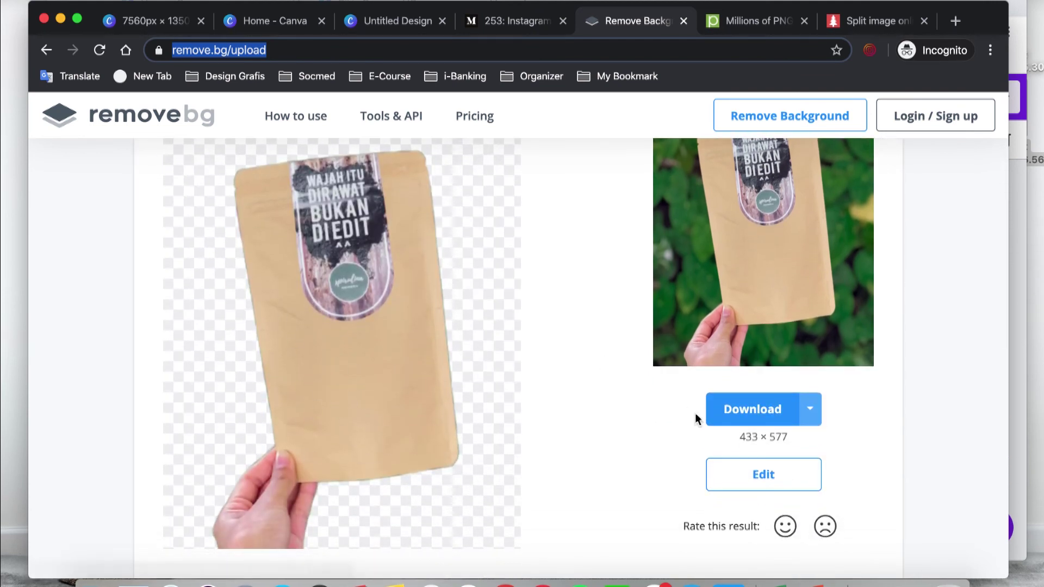
click(751, 410)
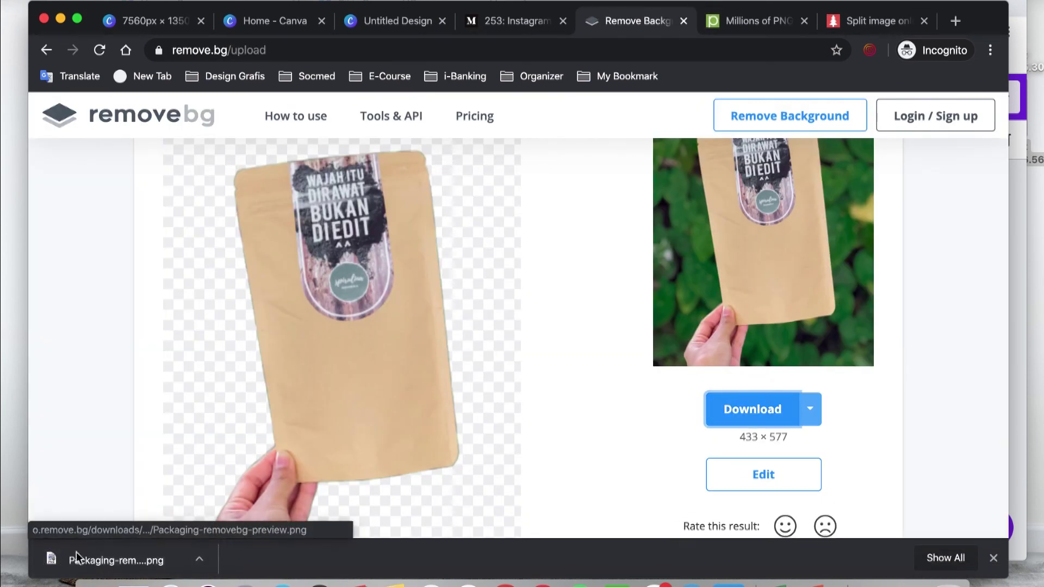
- Return to the Canva design and upload Packaging-removebg-preview.png from the Downloads folder
click(161, 28)
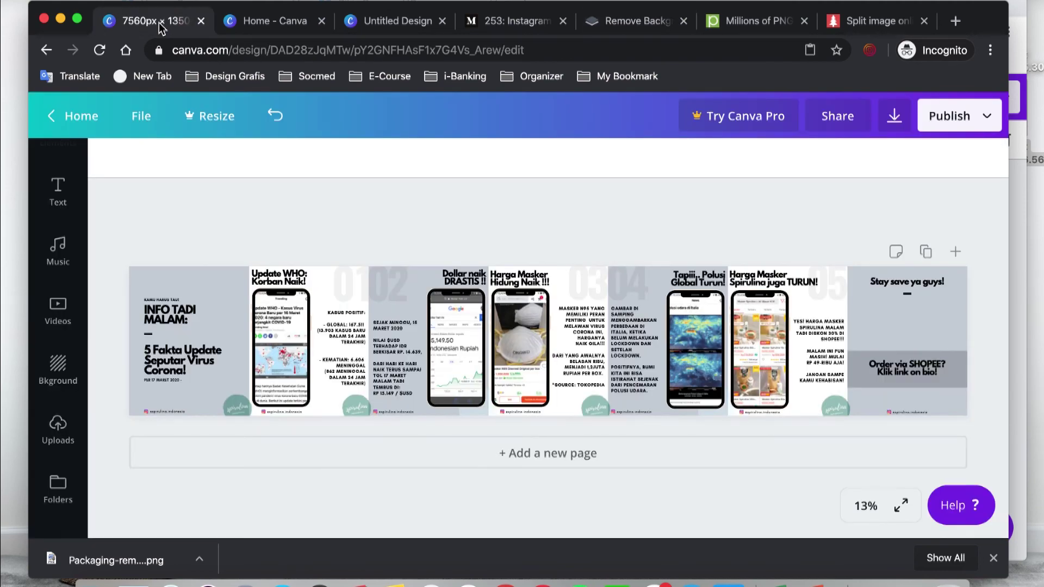
click(128, 583)
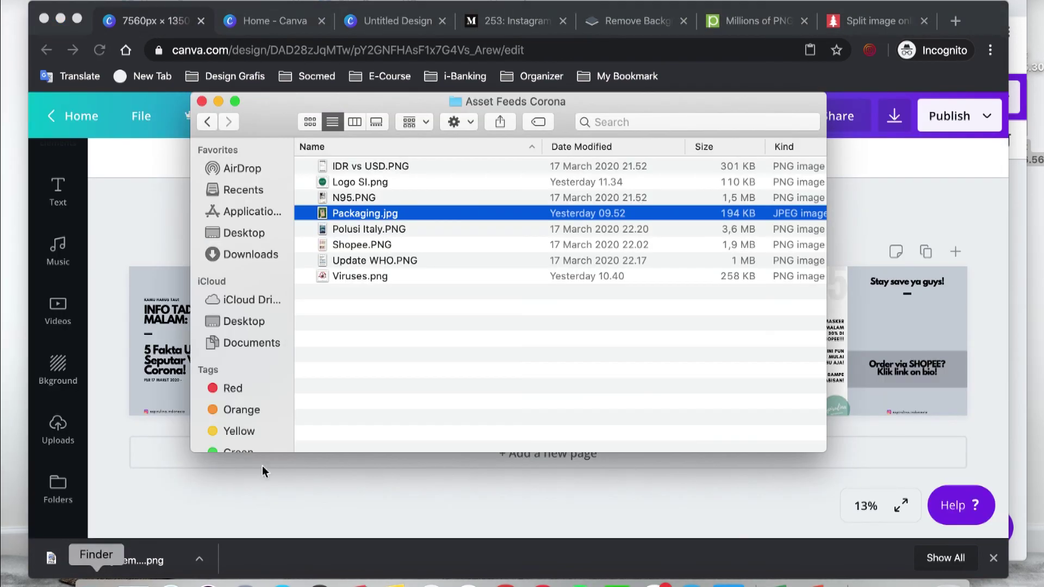
click(206, 122)
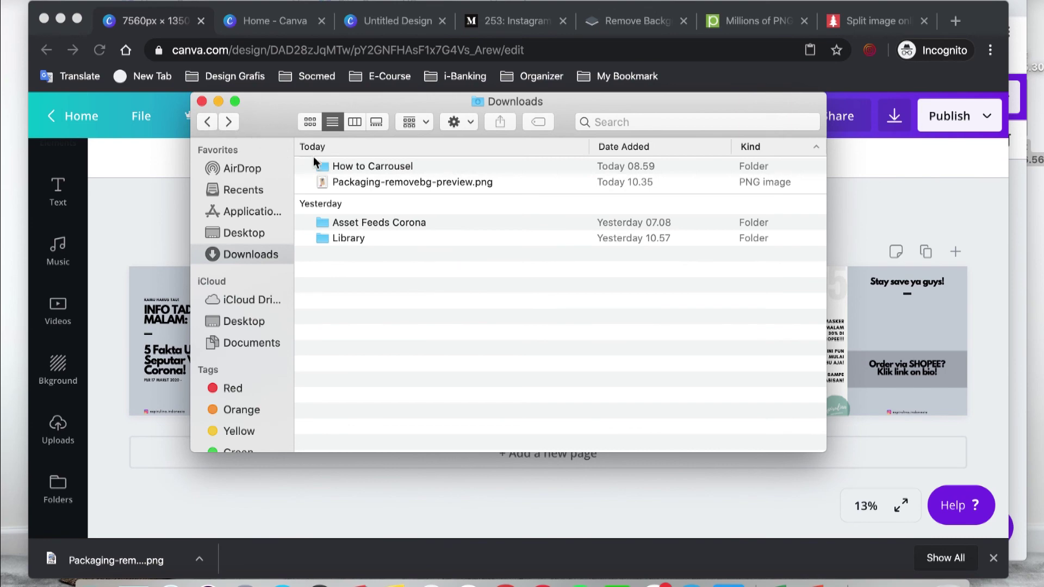
click(351, 182)
key(space)
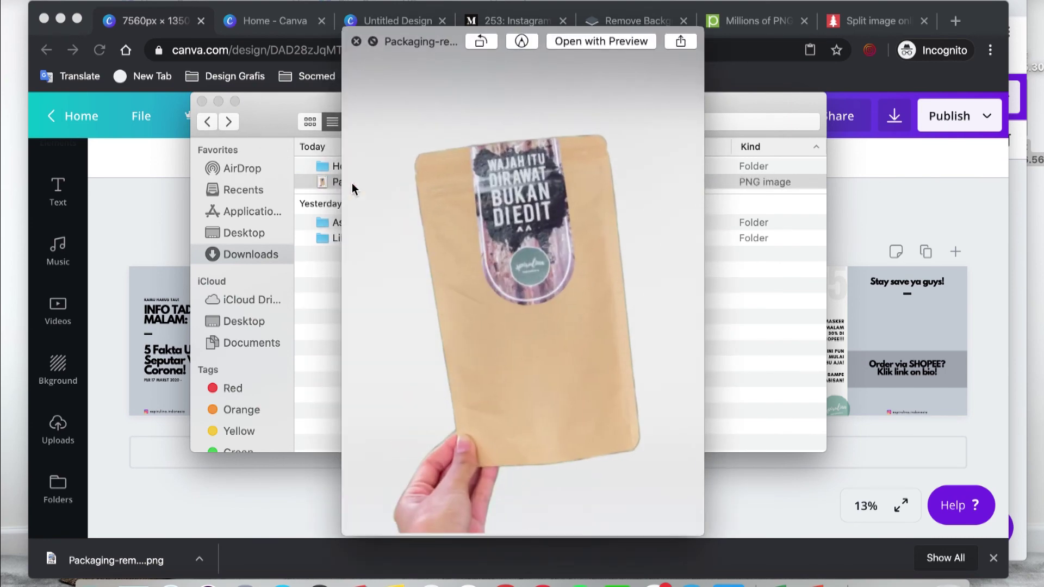
key(space)
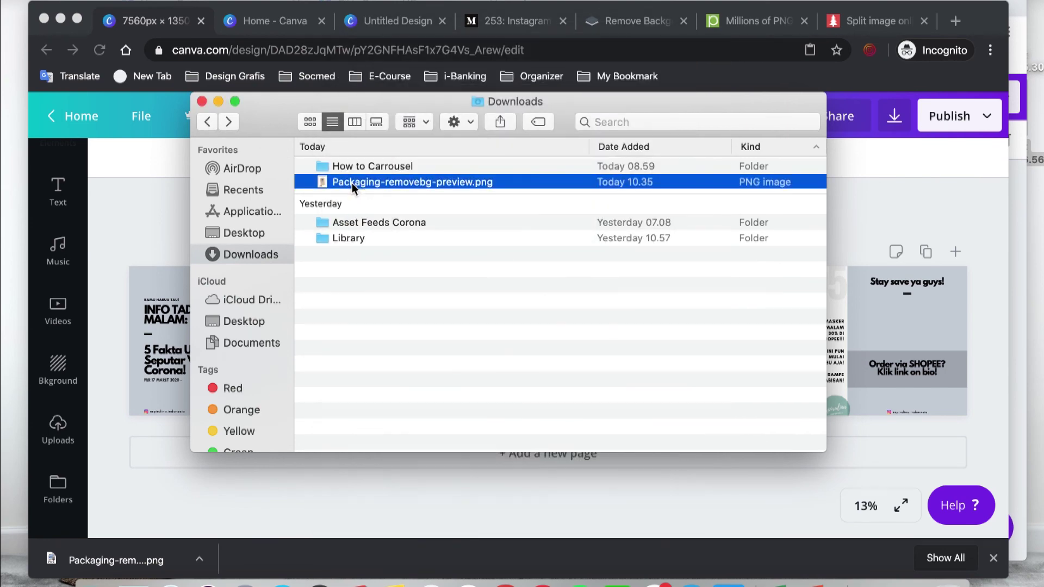
drag(363, 182, 887, 207)
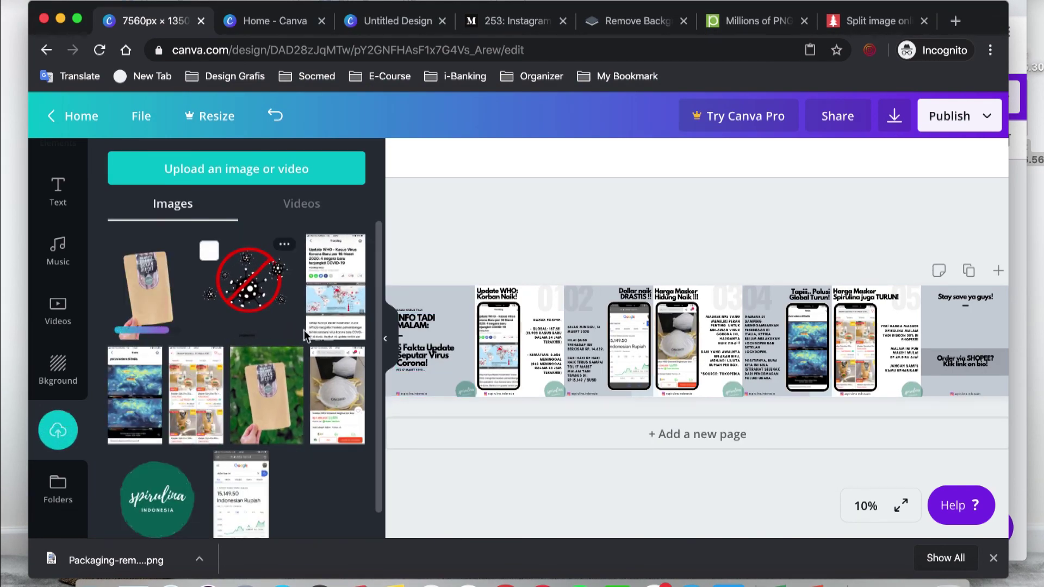
- Place the packaging cutout on the last slide and enlarge it to fill most of the area below the heading
click(153, 298)
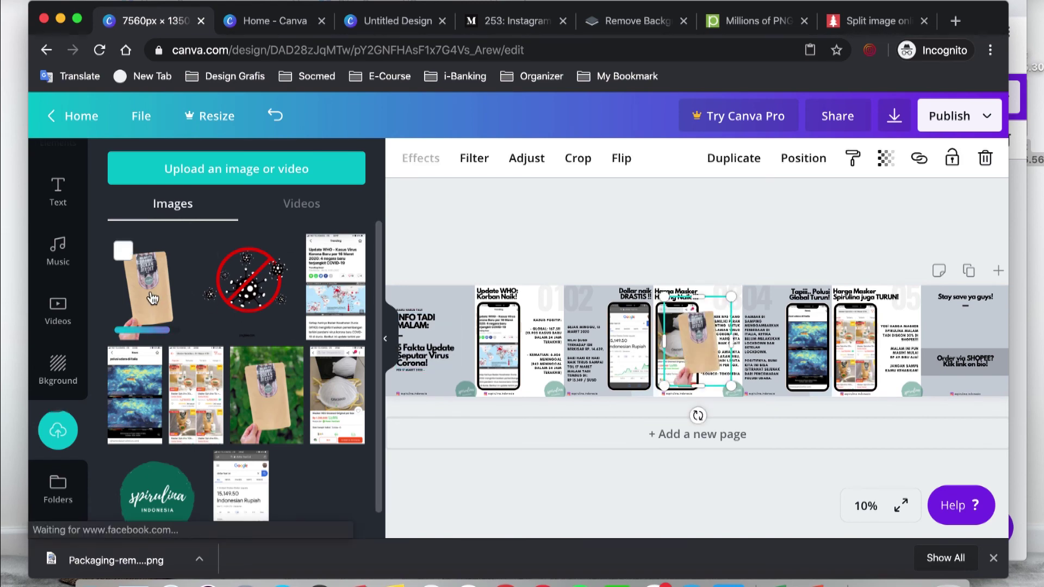
click(386, 345)
drag(519, 348, 885, 352)
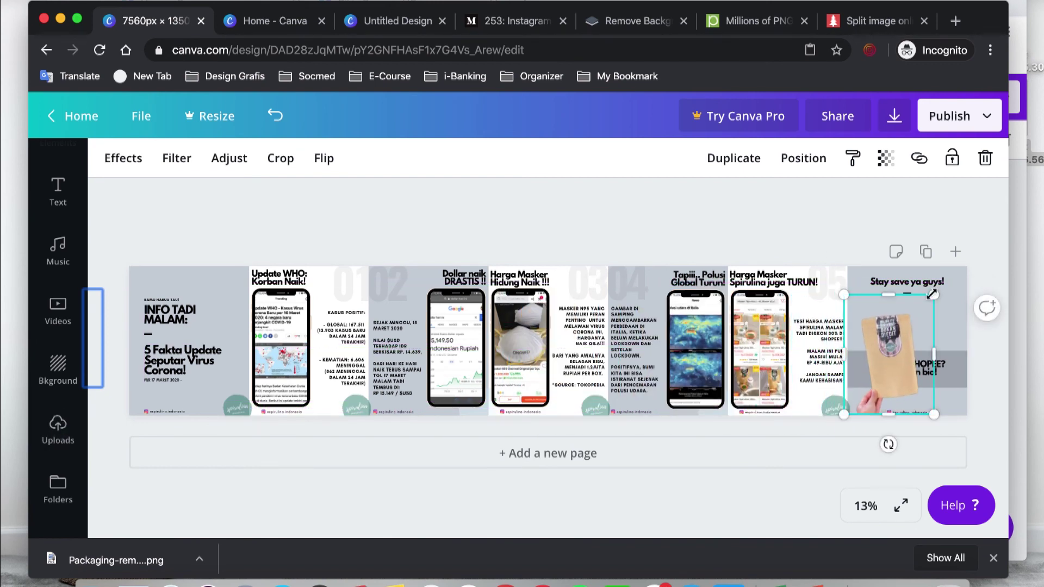
drag(932, 294, 939, 287)
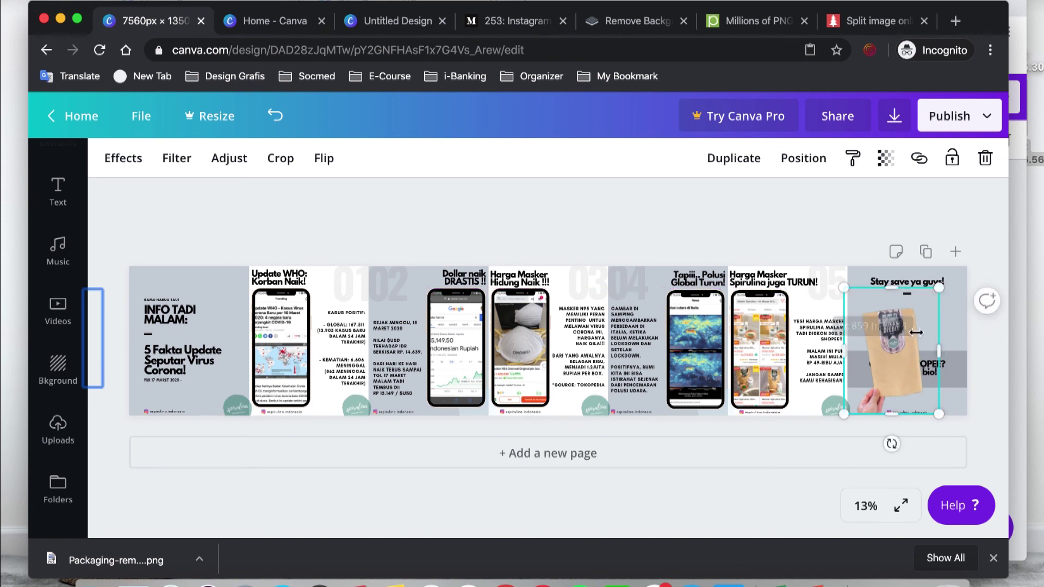
drag(892, 331, 893, 327)
drag(943, 291, 948, 285)
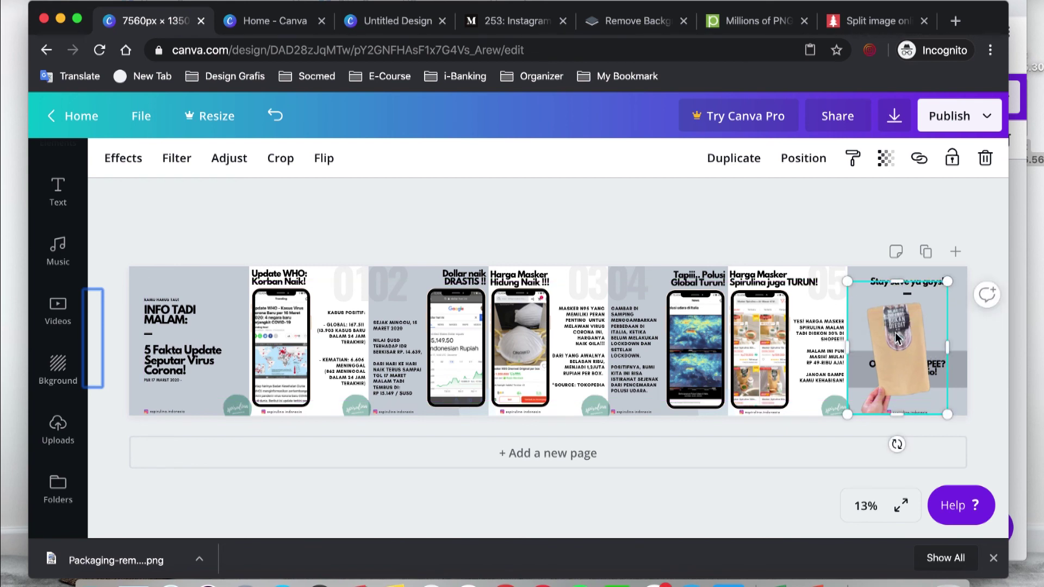
drag(892, 337, 888, 337)
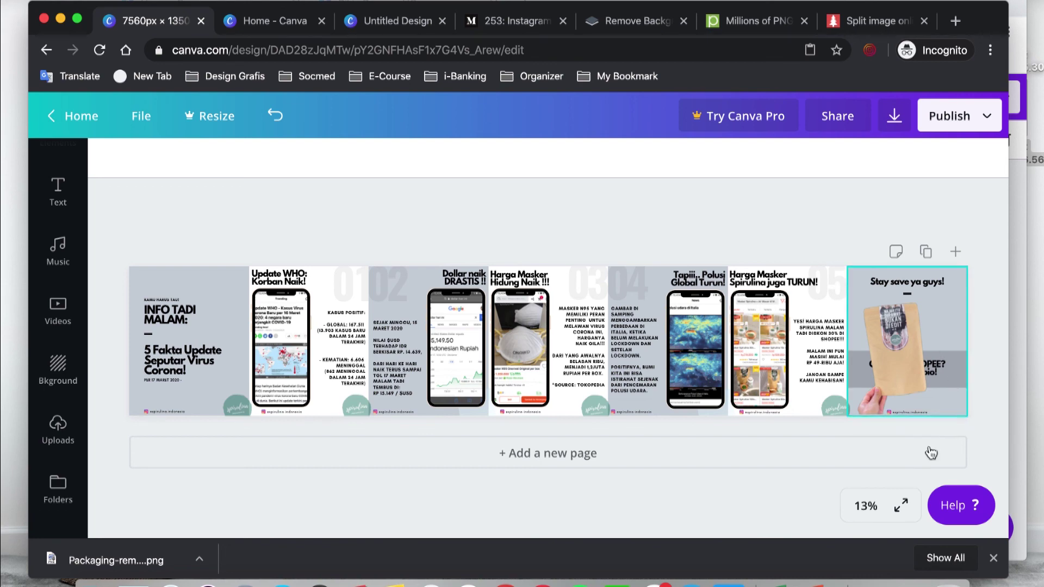
- Send the packaging cutout on the last slide backward three levels, behind the "Order via SHOPEE? Klik link on bio!" text and its grey band
click(865, 505)
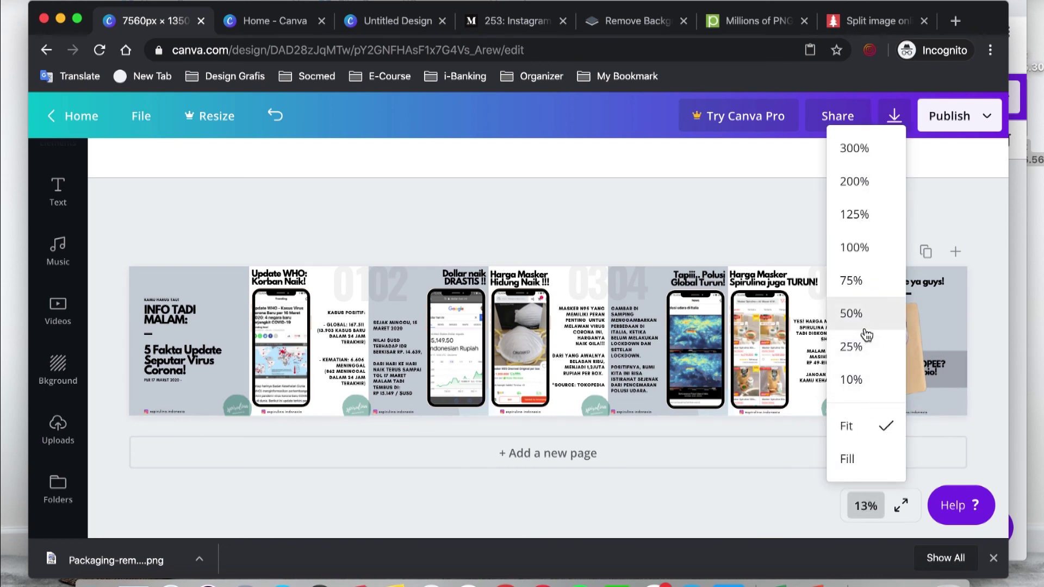
click(853, 313)
scroll(886, 367, right, 10)
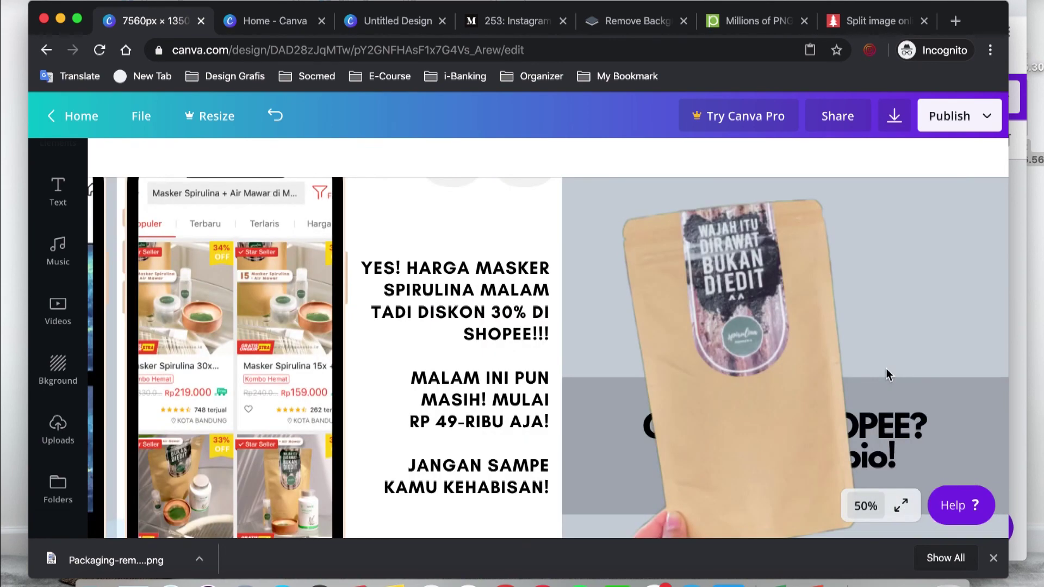
click(865, 505)
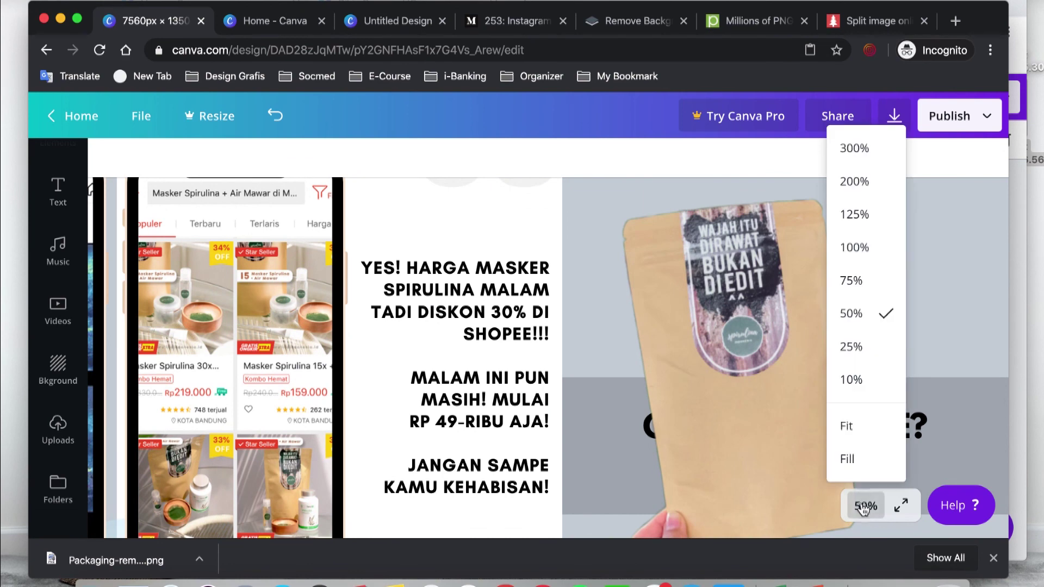
click(852, 346)
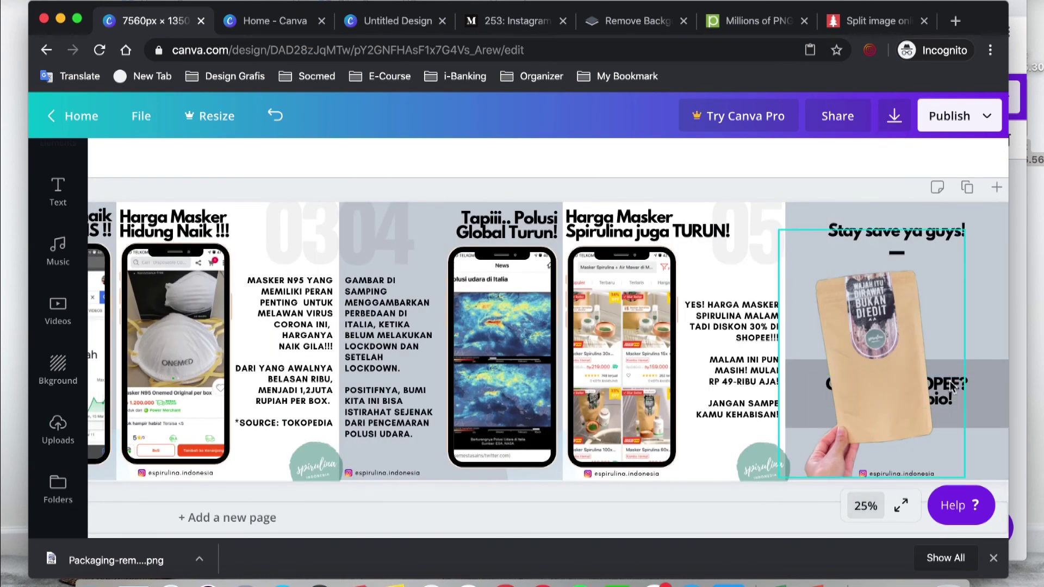
click(863, 329)
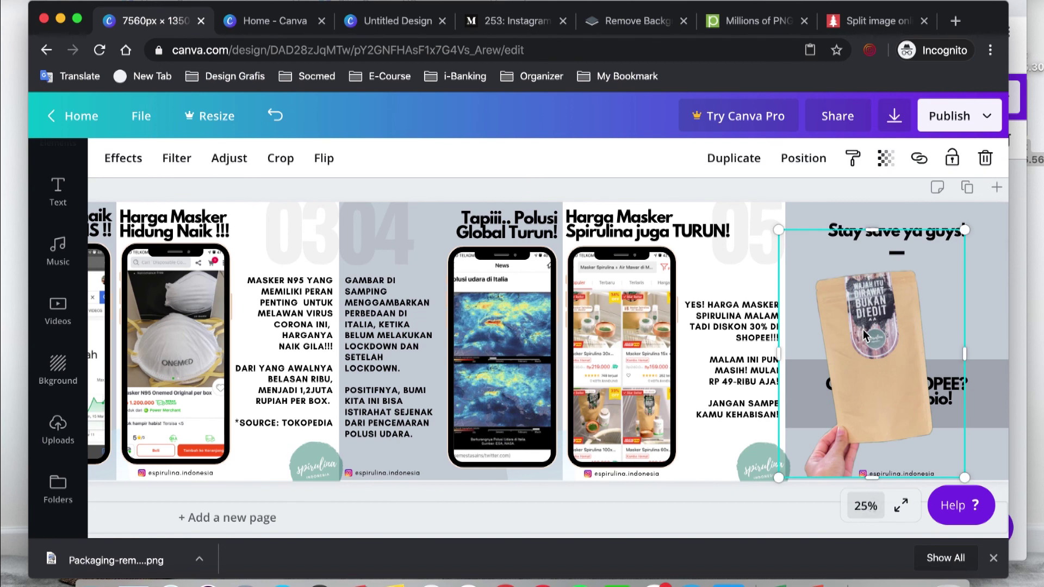
click(807, 162)
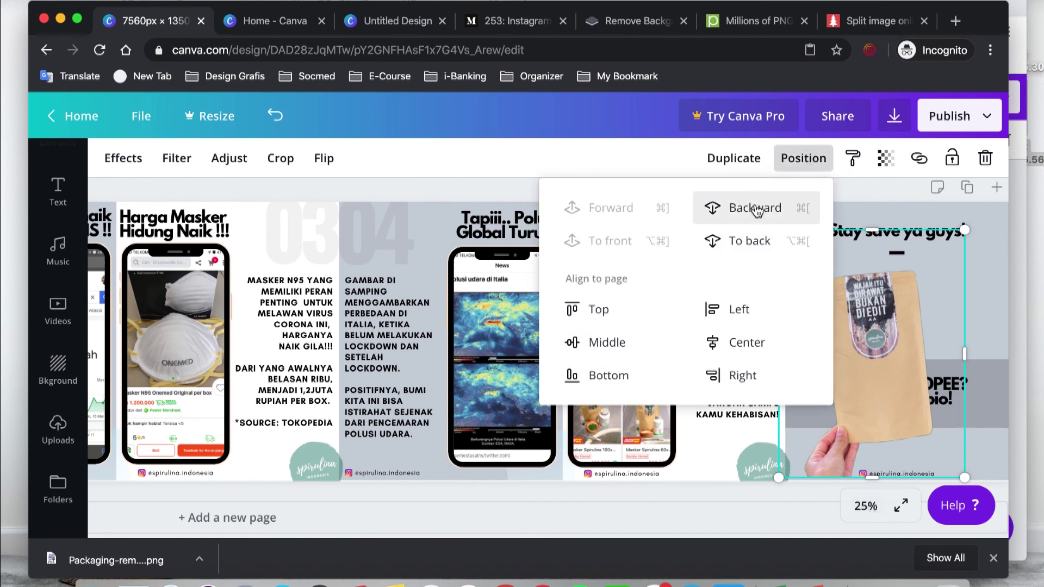
click(757, 210)
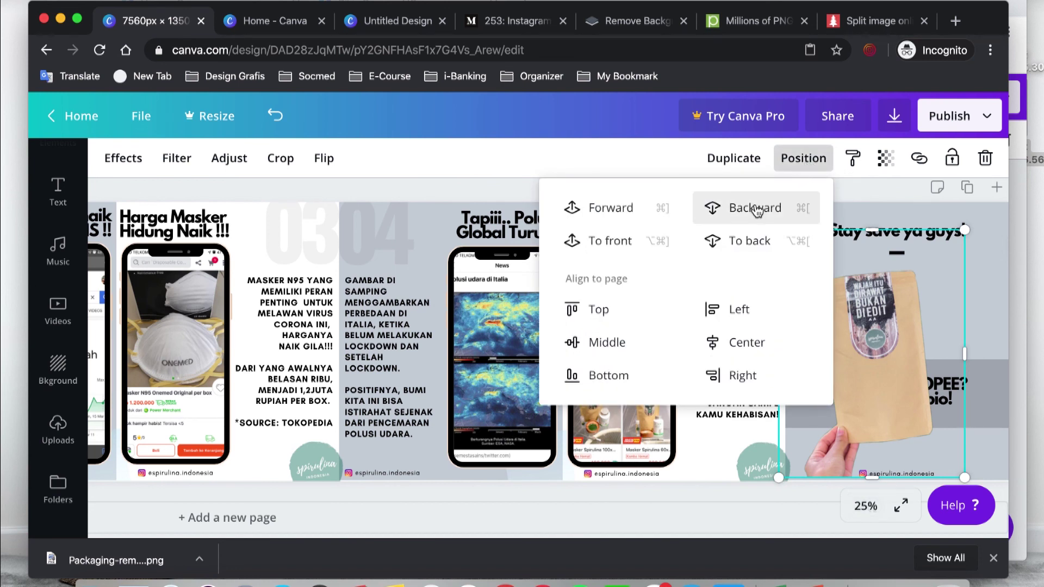
click(757, 211)
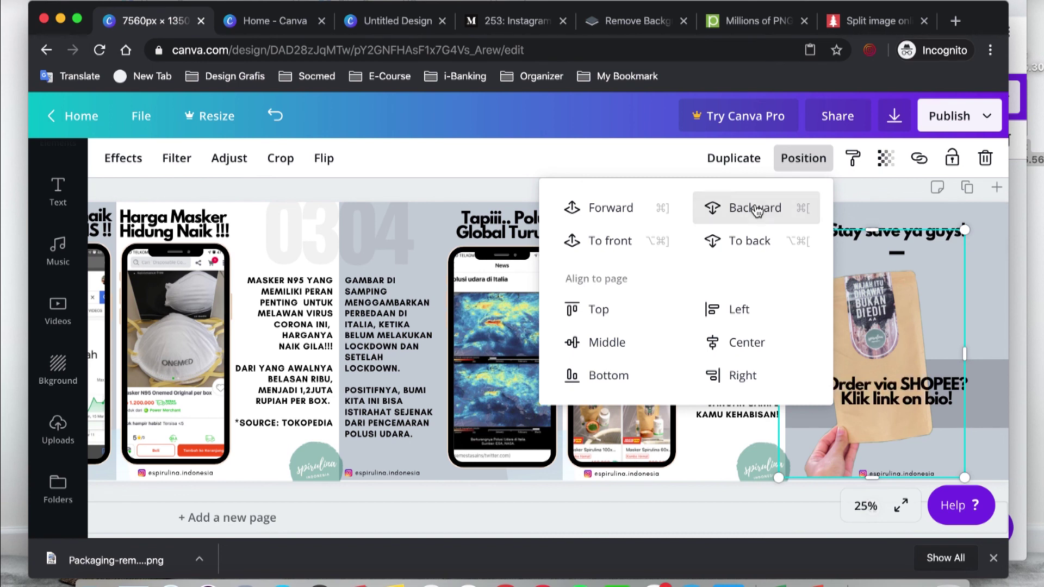
click(758, 210)
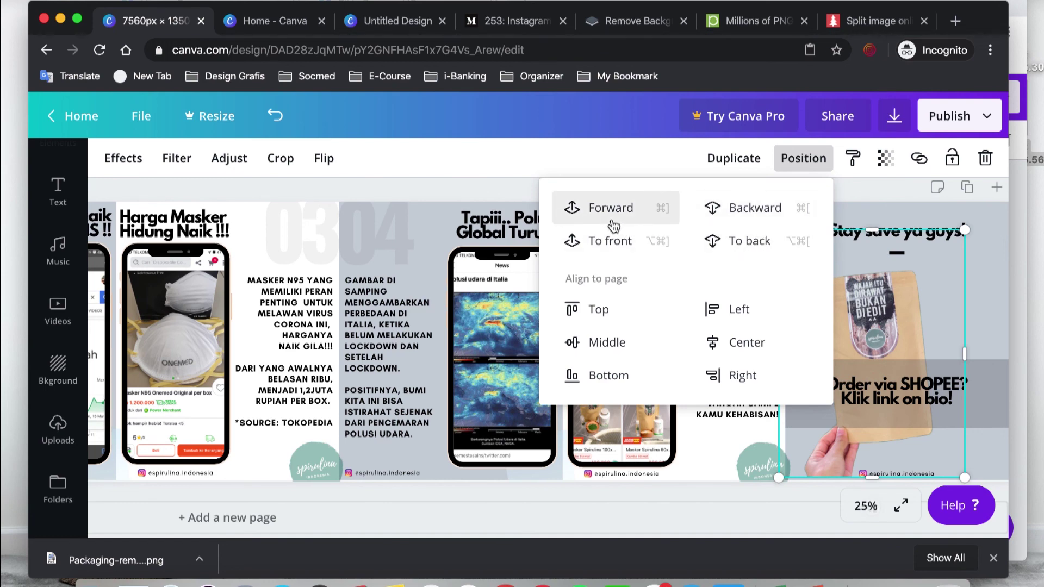
click(459, 189)
click(800, 194)
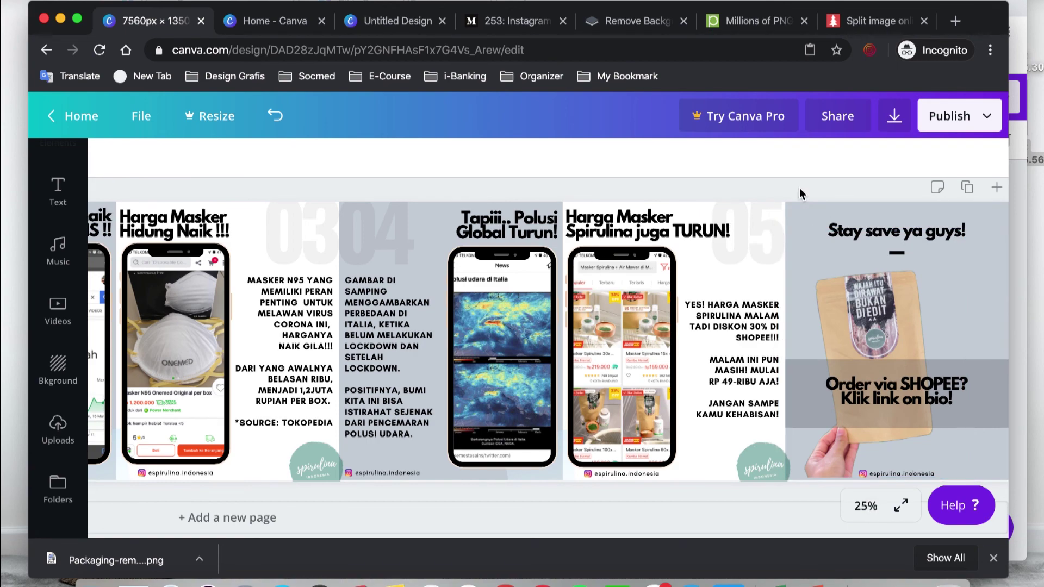
- Review the carousel from the cover slide onward, checking the headings, mockups and transitions between slides
scroll(677, 299, left, 1)
scroll(678, 299, left, 10)
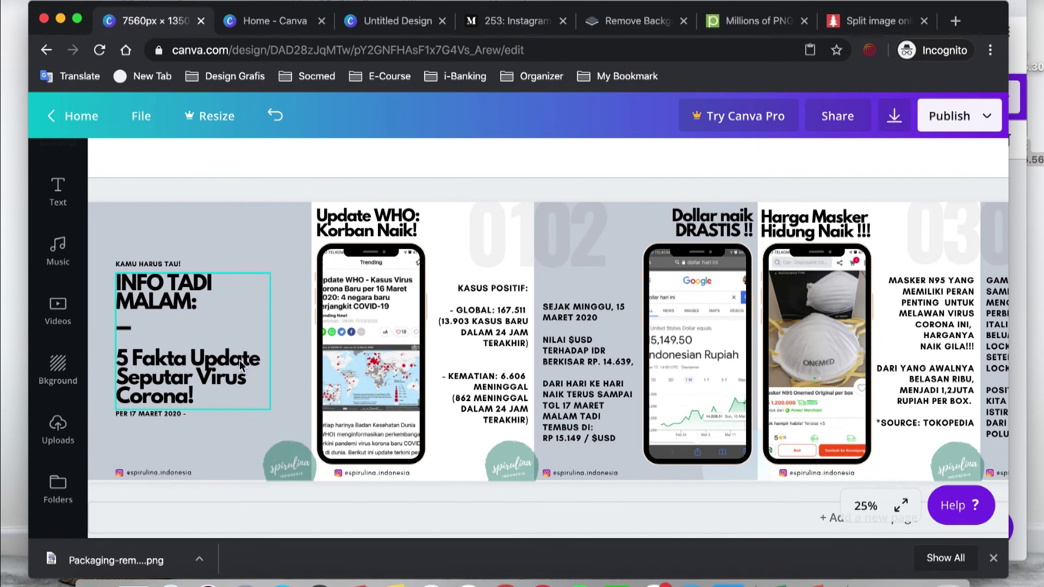
scroll(360, 360, right, 2)
scroll(360, 365, right, 1)
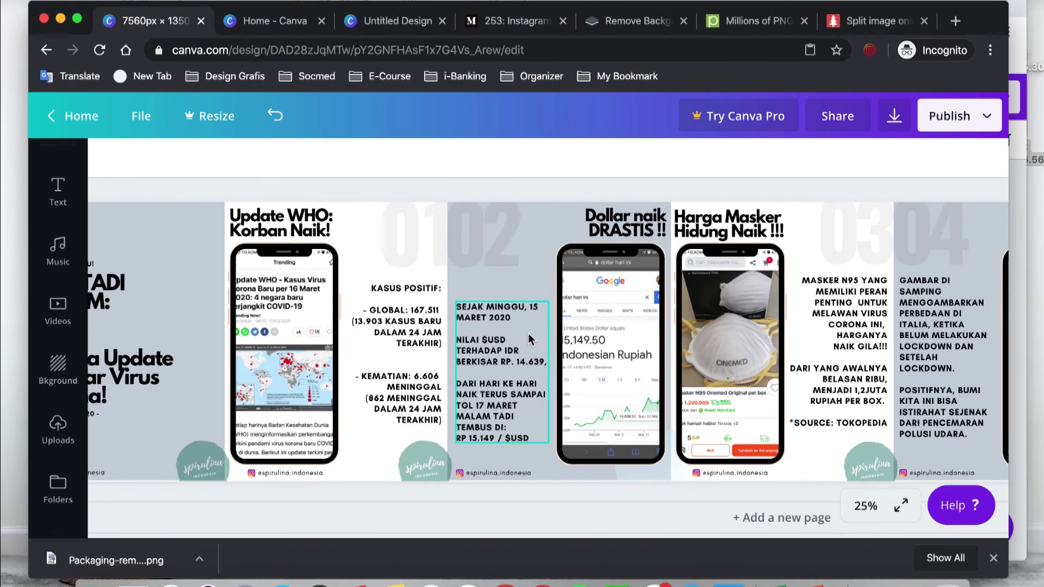
scroll(527, 333, right, 5)
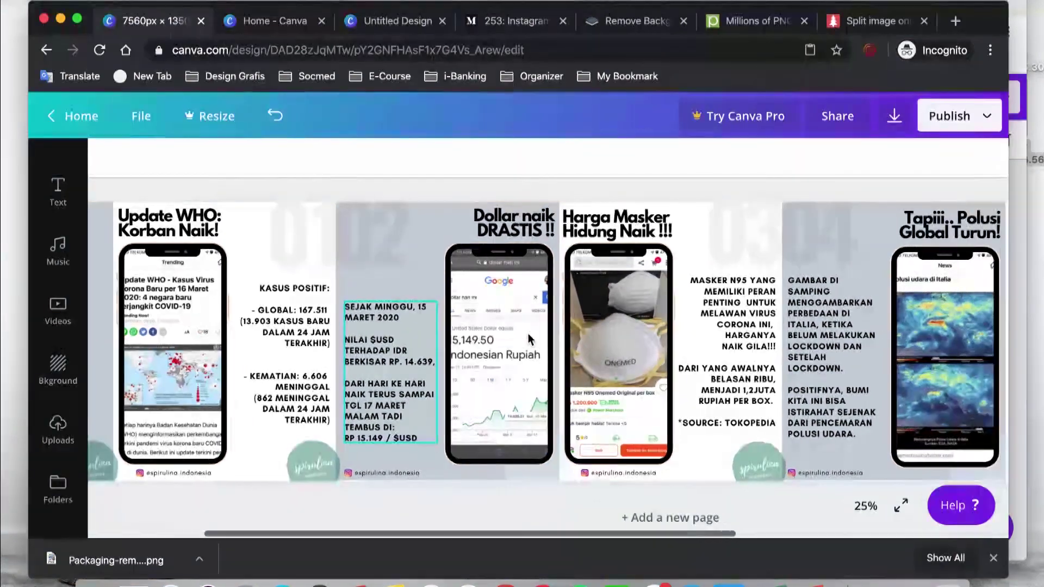